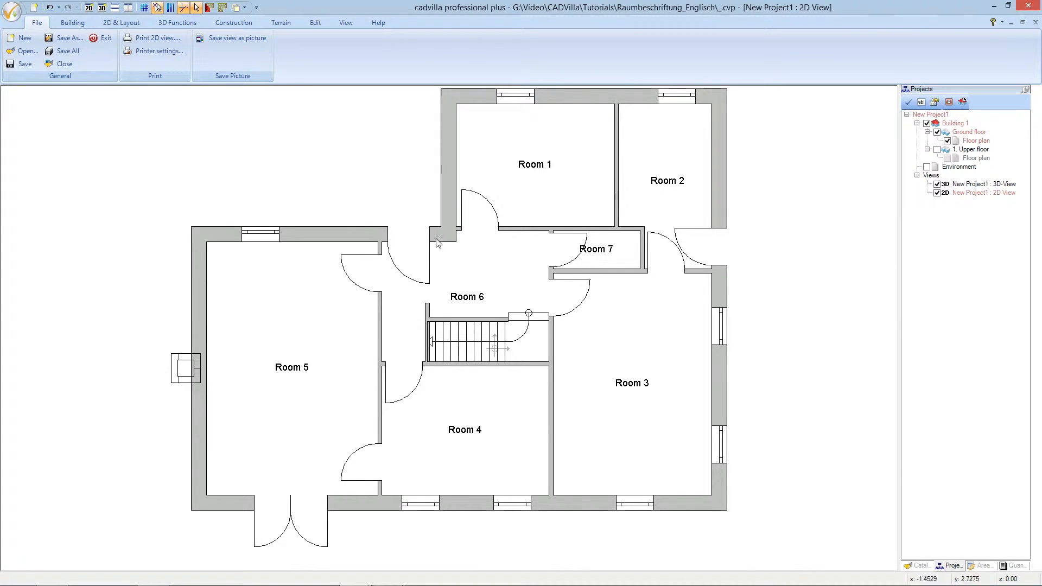
Step: Open the properties of Room 6, the hallway around the stairs, and rename it "Entry"
{"action": "left_click", "coordinate": [446, 265]}
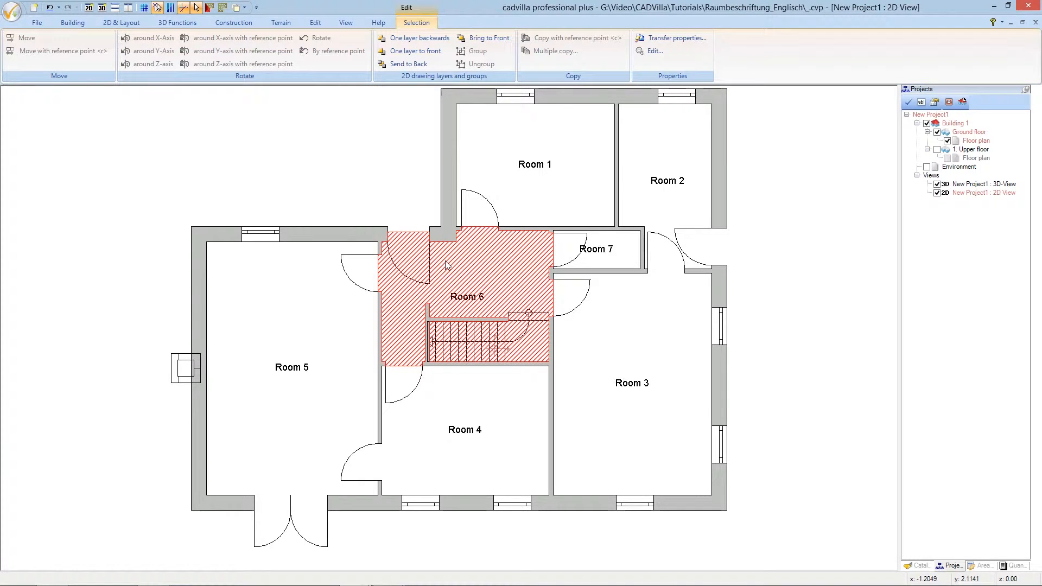
{"action": "right_click", "coordinate": [446, 265]}
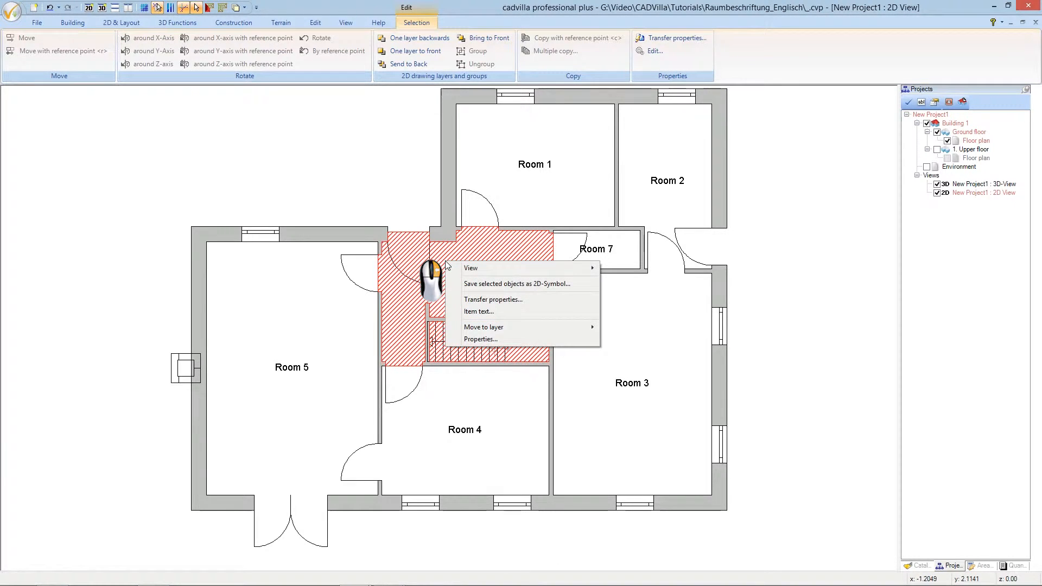
{"action": "left_click", "coordinate": [514, 338]}
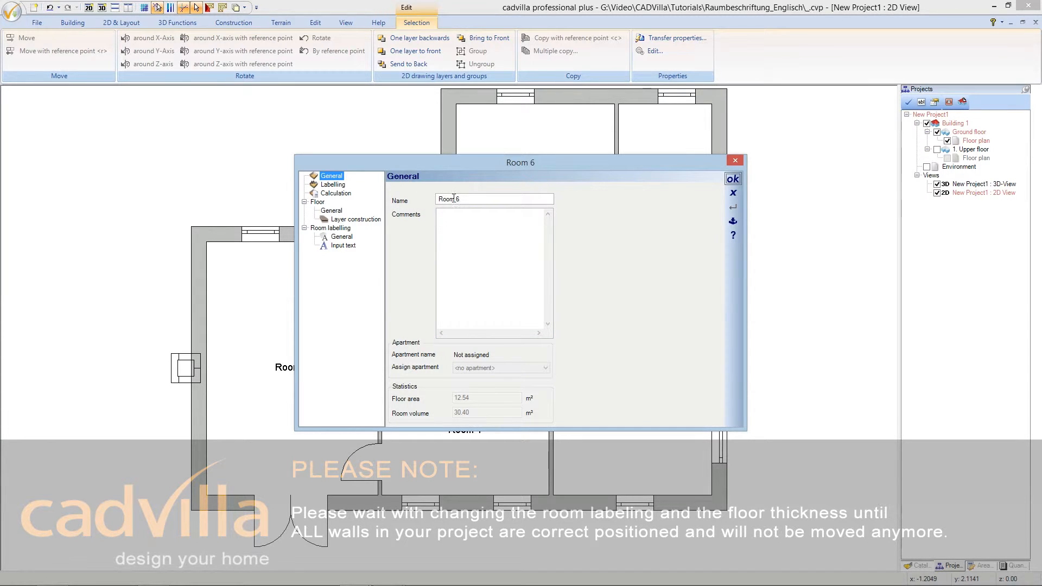
{"action": "left_click_drag", "start_coordinate": [460, 199], "coordinate": [434, 200]}
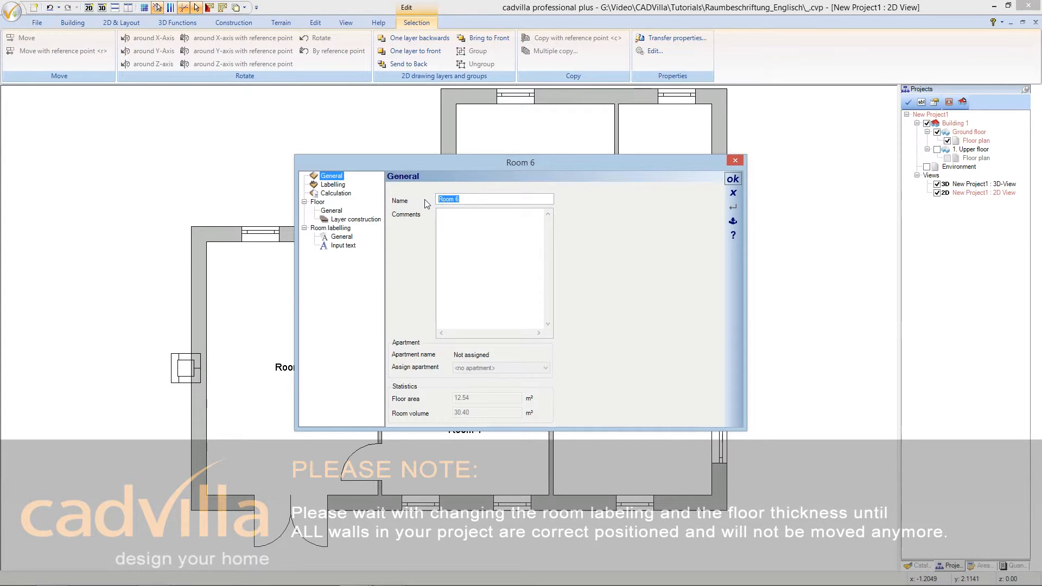
{"action": "type", "text": "Entry"}
Step: Add the floor area to the Entry room's label with the prefix "area ="
{"action": "left_click", "coordinate": [339, 185]}
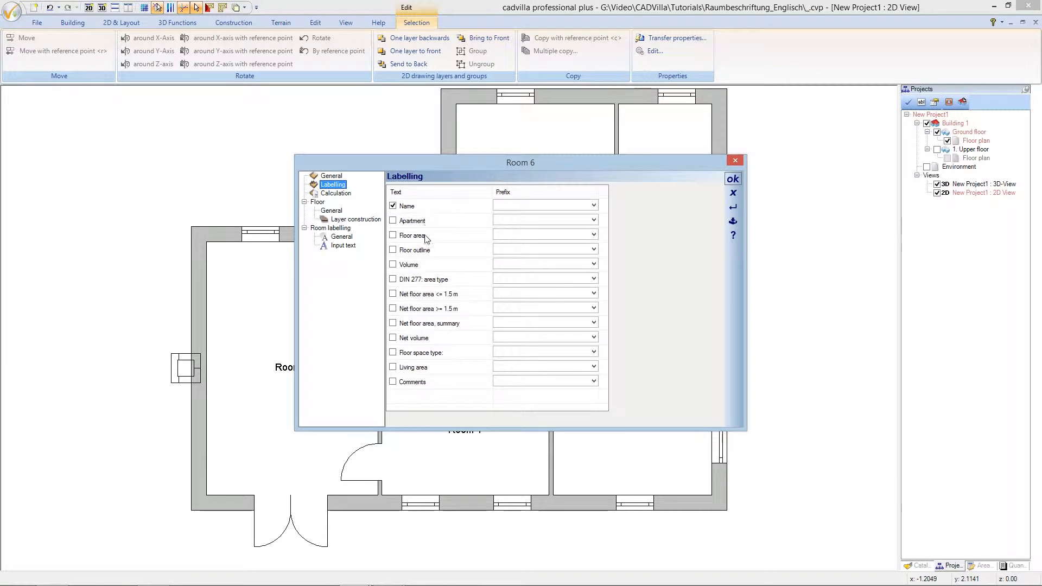
{"action": "left_click", "coordinate": [393, 236]}
{"action": "left_click", "coordinate": [500, 236]}
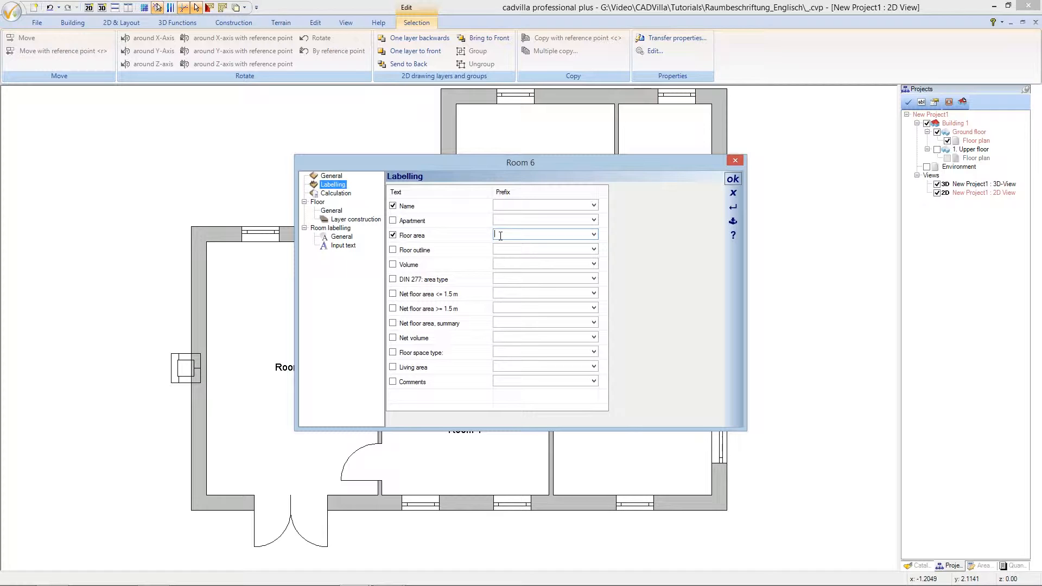
{"action": "type", "text": "area ="}
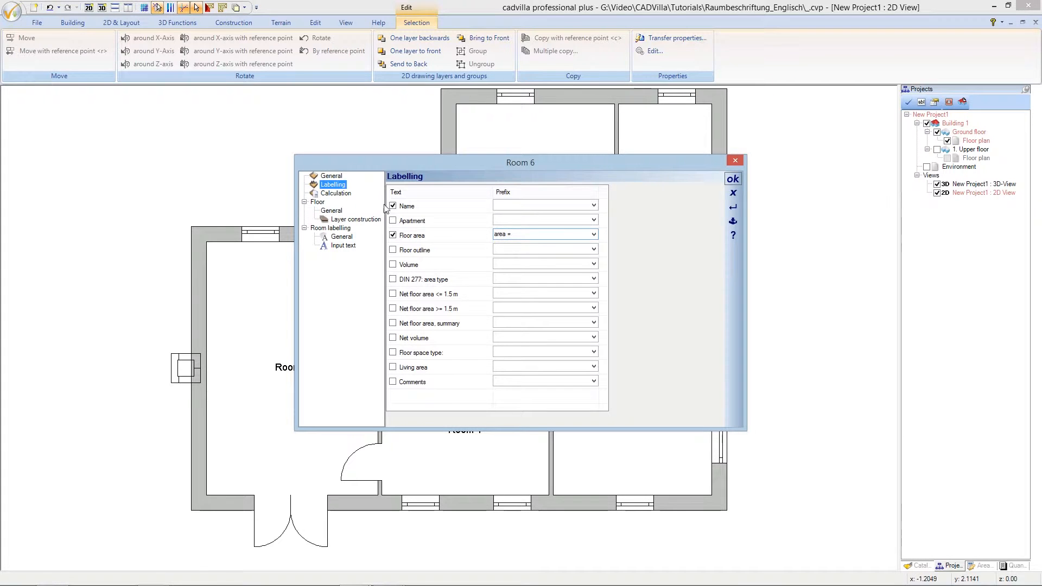
Step: Review the Entry room's area calculation options, floor dimensions, layer construction and automatic labelling settings
{"action": "left_click", "coordinate": [336, 193]}
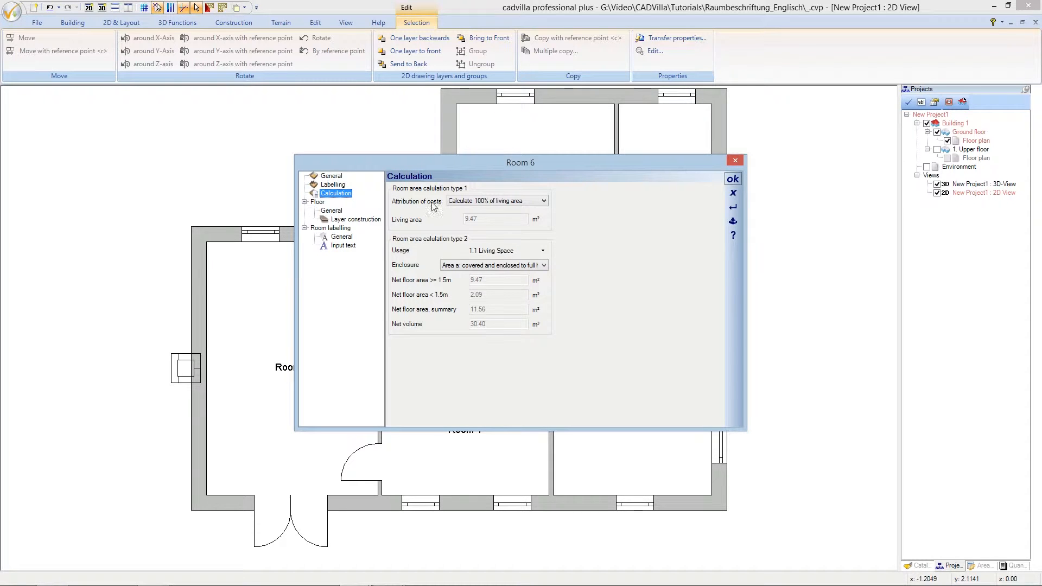
{"action": "left_click", "coordinate": [536, 207]}
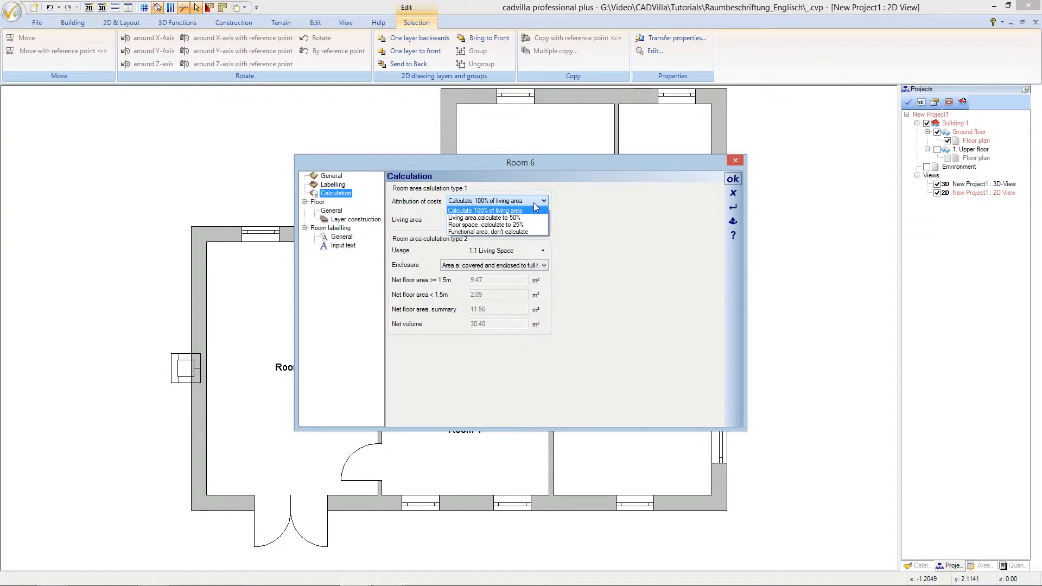
{"action": "left_click", "coordinate": [534, 203]}
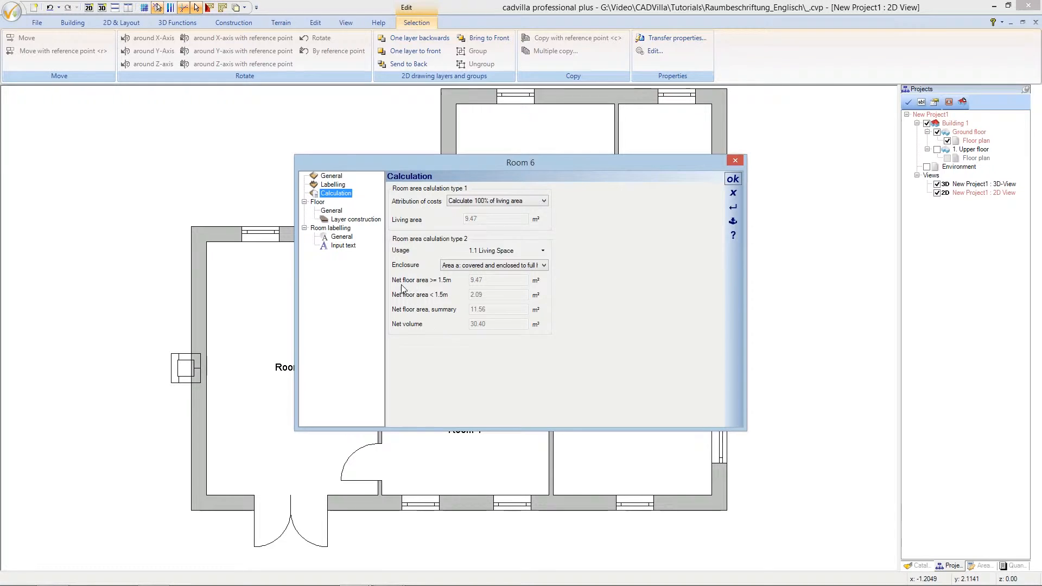
{"action": "left_click", "coordinate": [331, 211]}
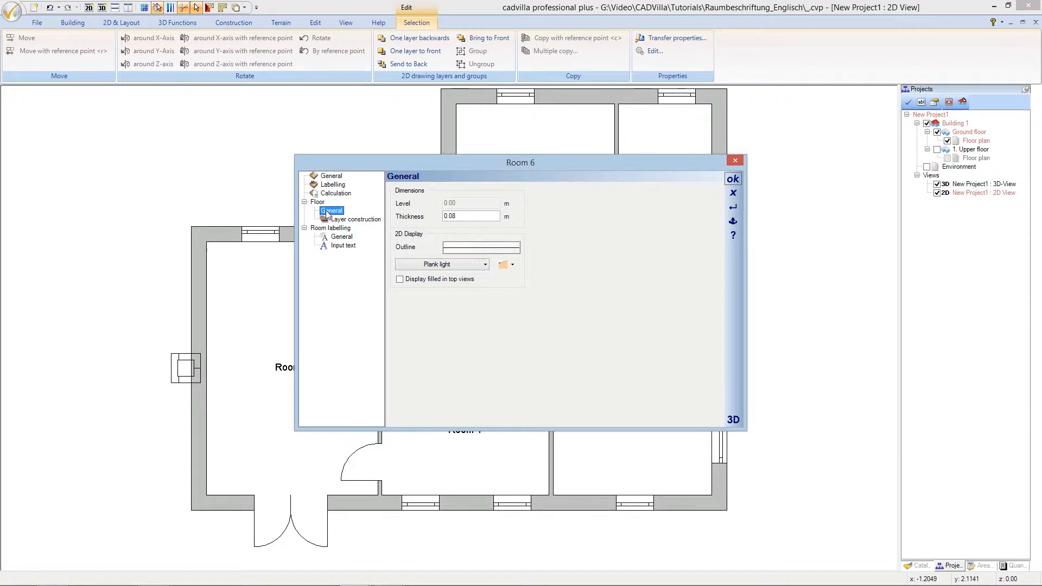
{"action": "left_click", "coordinate": [342, 219]}
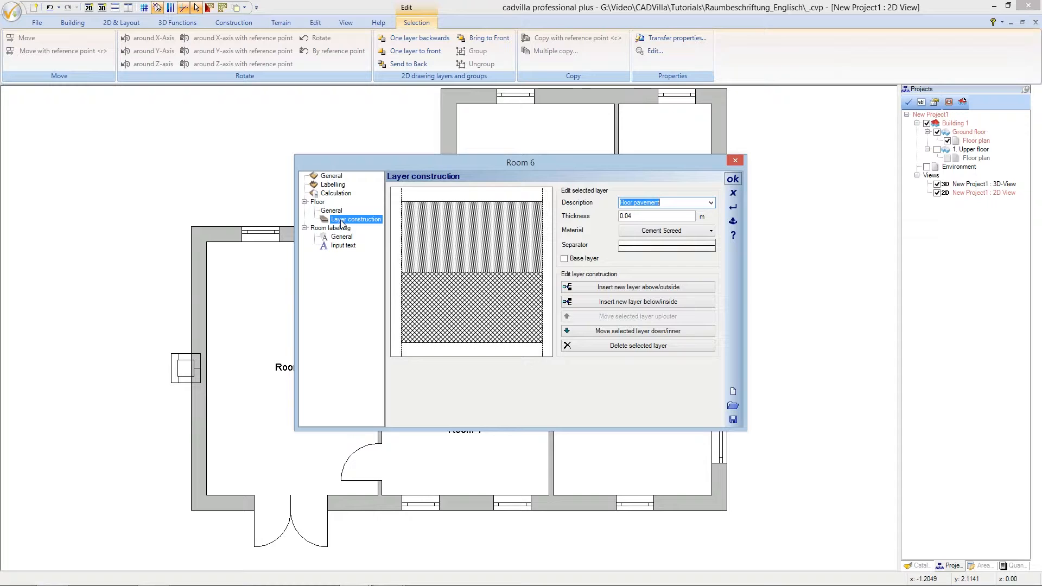
{"action": "left_click", "coordinate": [342, 223]}
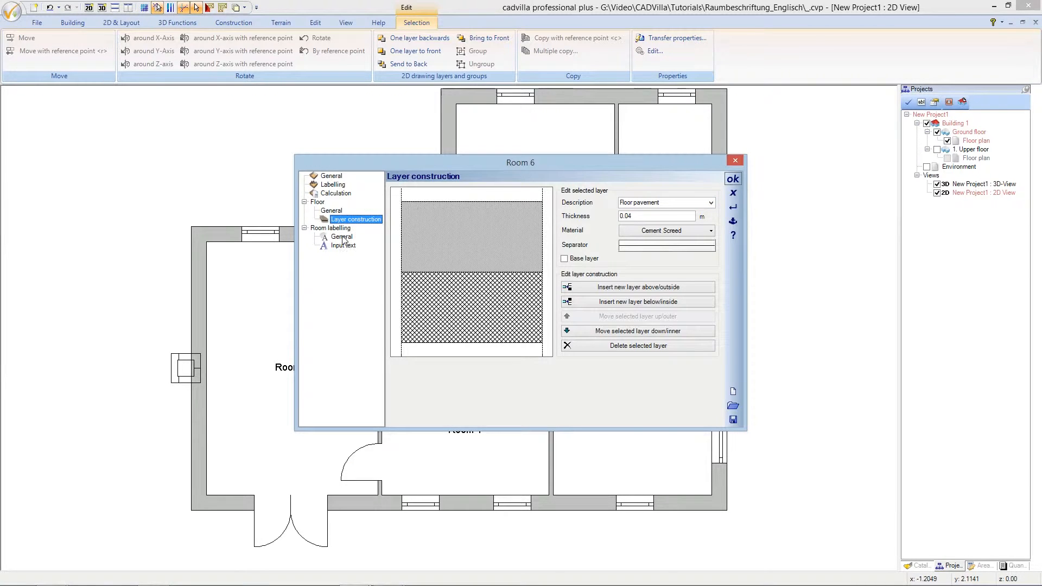
{"action": "left_click", "coordinate": [342, 237]}
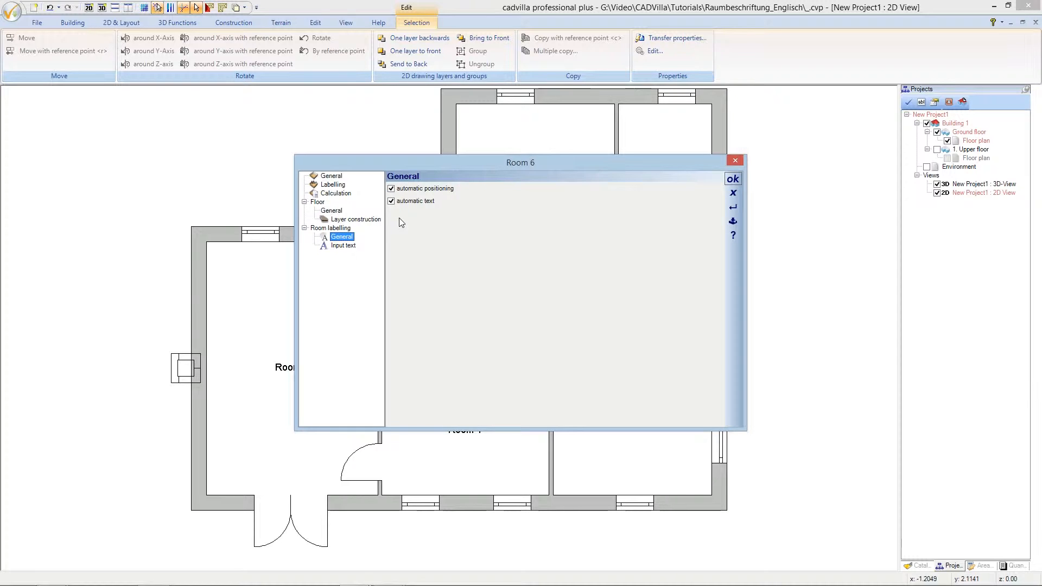
Step: Link the Entry label's font size to scale at 0,175 m, apply the room properties and deselect the room
{"action": "left_click", "coordinate": [348, 247]}
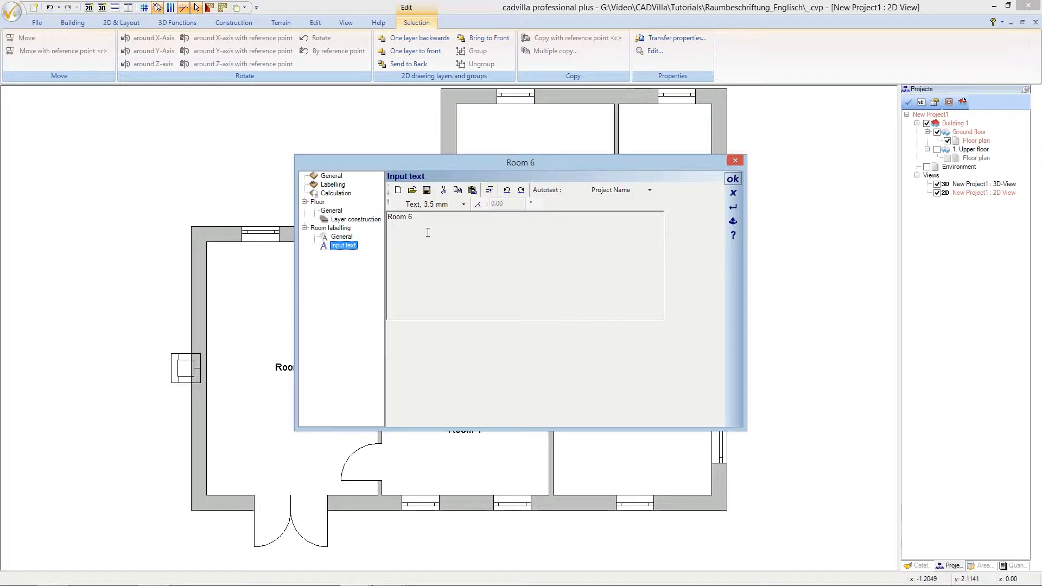
{"action": "left_click", "coordinate": [452, 205]}
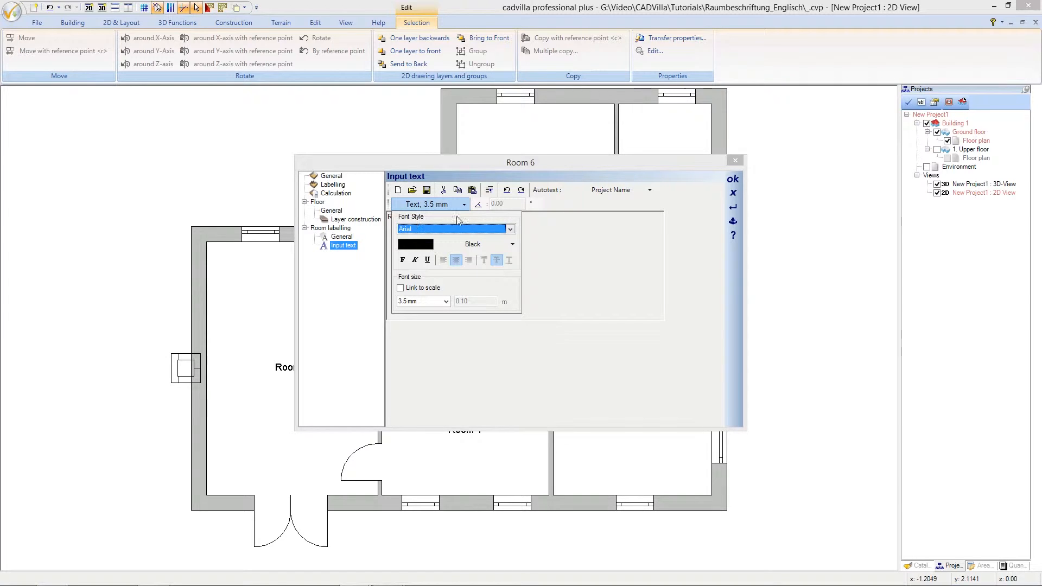
{"action": "left_click", "coordinate": [510, 229]}
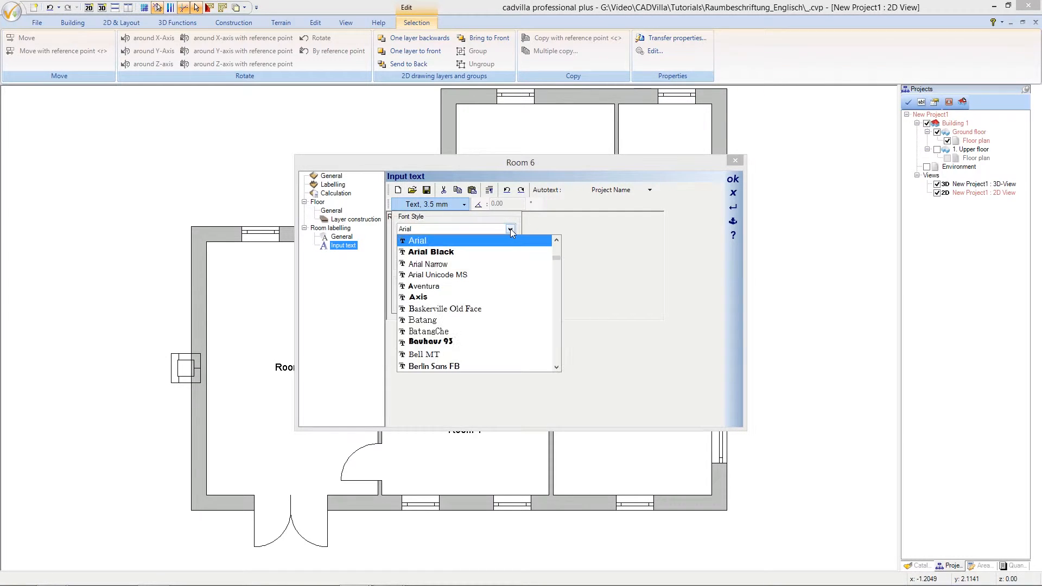
{"action": "left_click", "coordinate": [510, 229]}
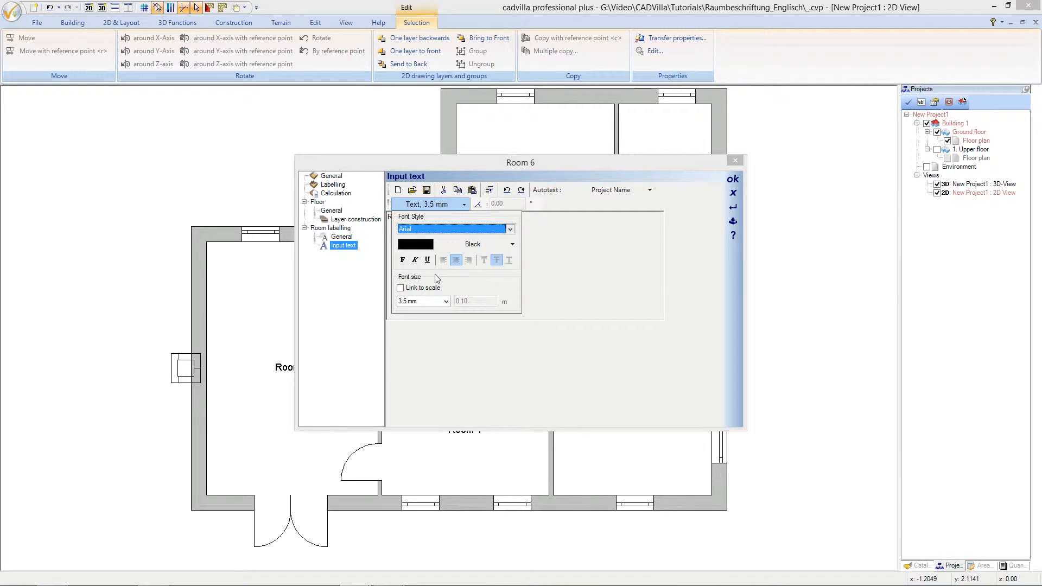
{"action": "left_click", "coordinate": [401, 288]}
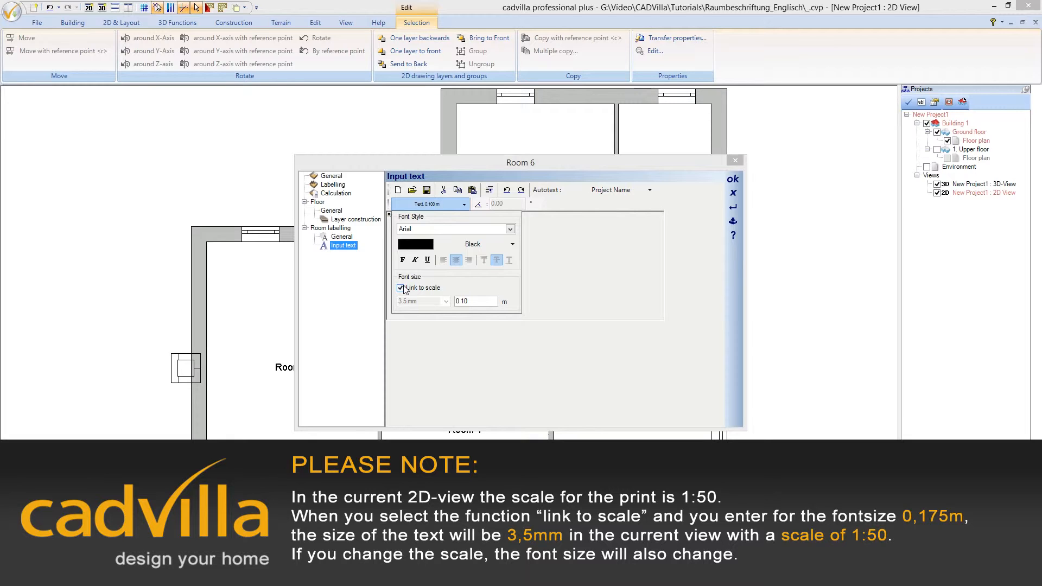
{"action": "double_click", "coordinate": [471, 299]}
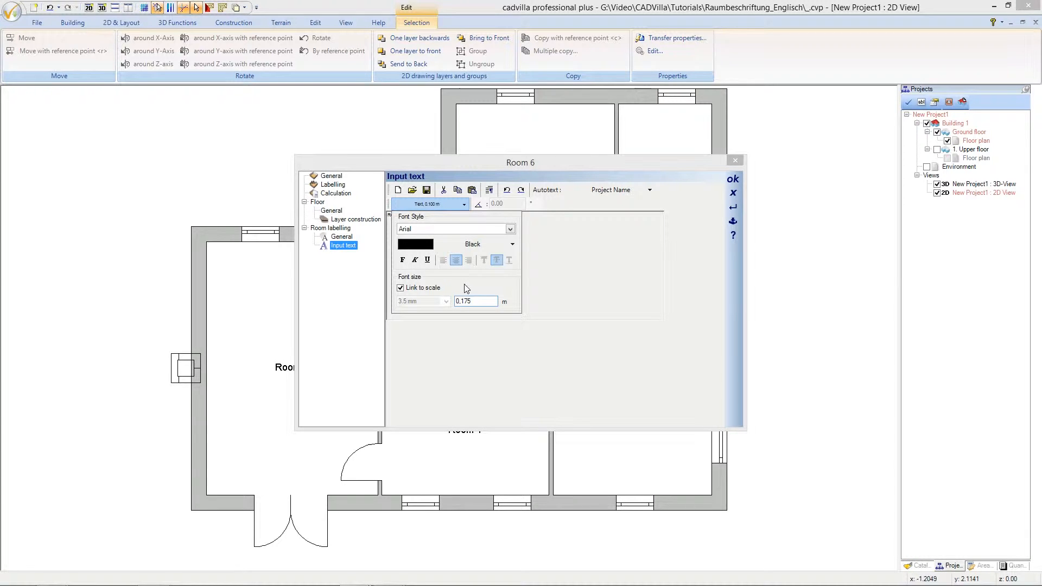
{"action": "left_click", "coordinate": [464, 206]}
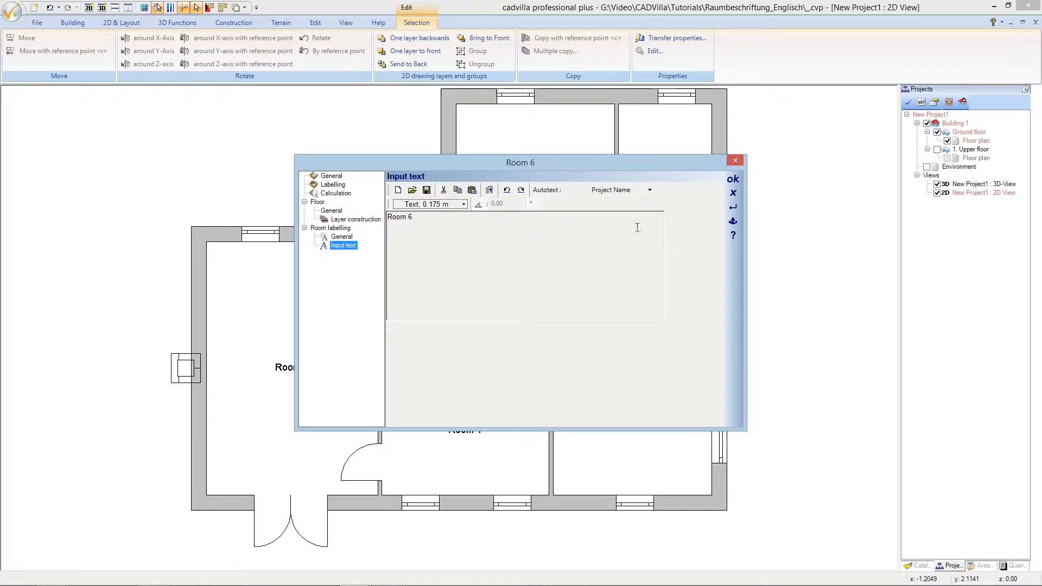
{"action": "left_click", "coordinate": [732, 179]}
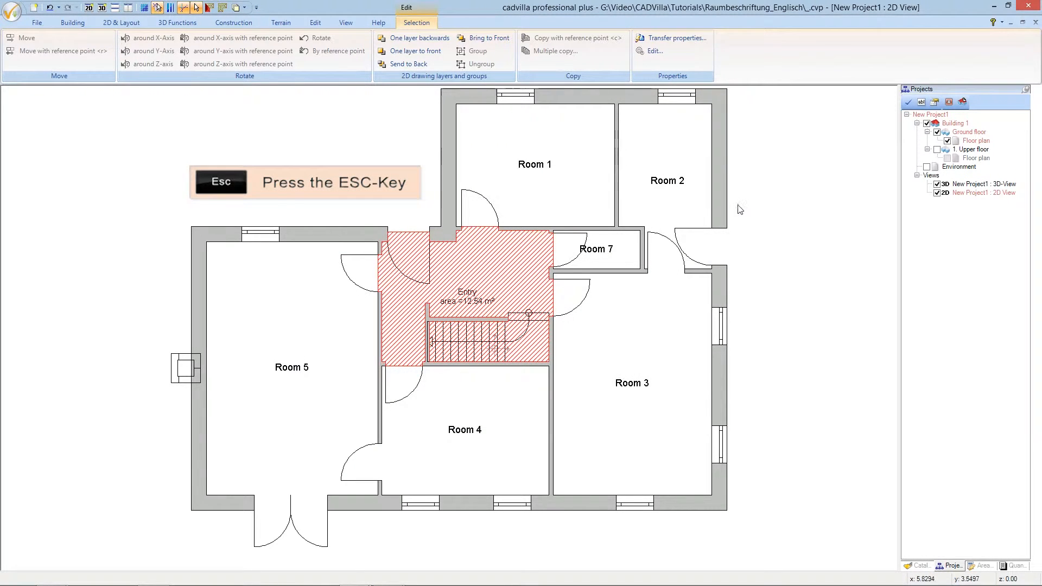
{"action": "key", "text": "Escape"}
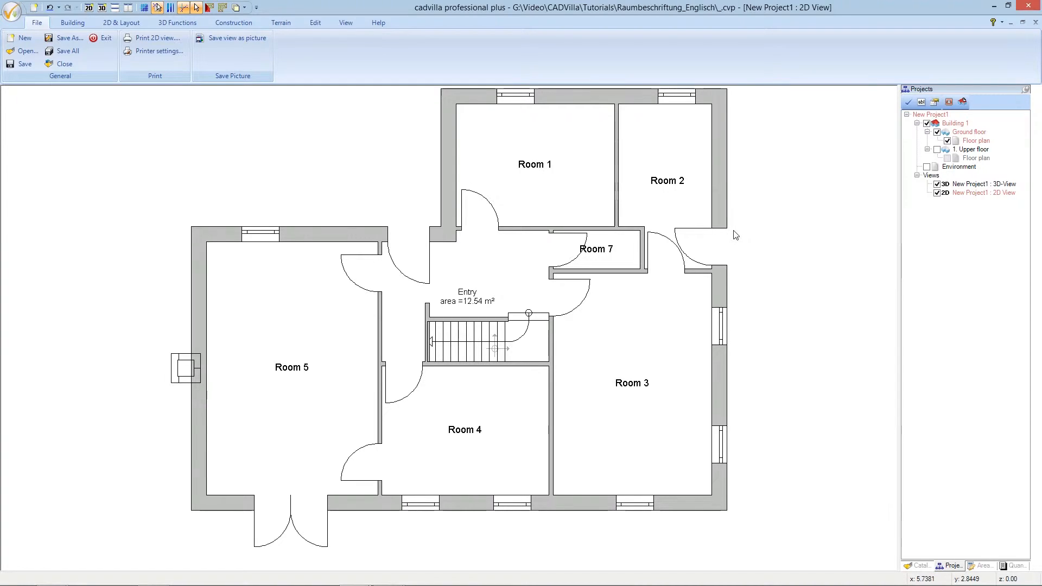
Step: Open the properties of Room 7 and rename it "Laundry"
{"action": "left_click", "coordinate": [626, 255]}
{"action": "right_click", "coordinate": [623, 252]}
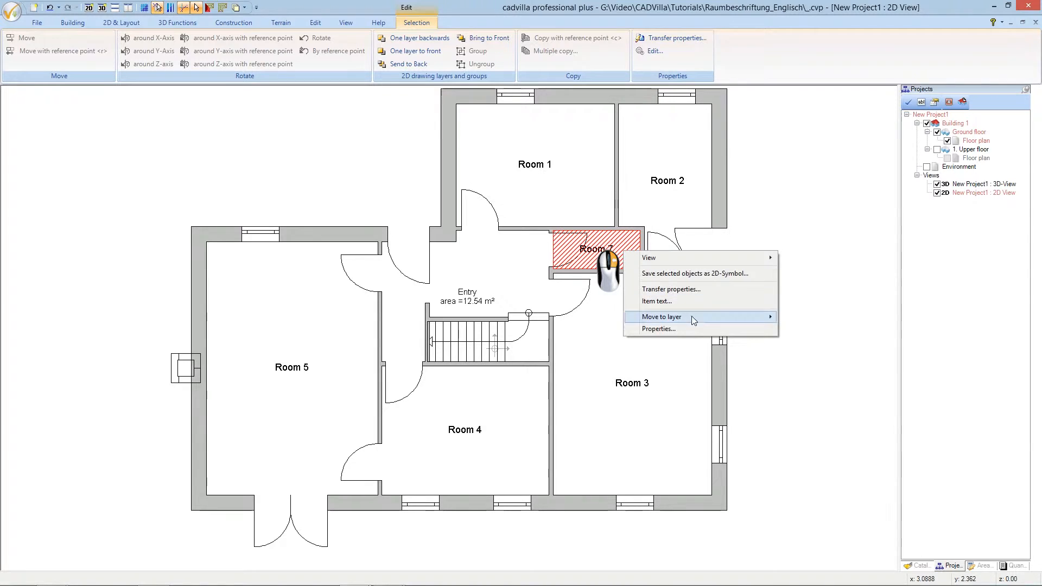
{"action": "left_click", "coordinate": [691, 328]}
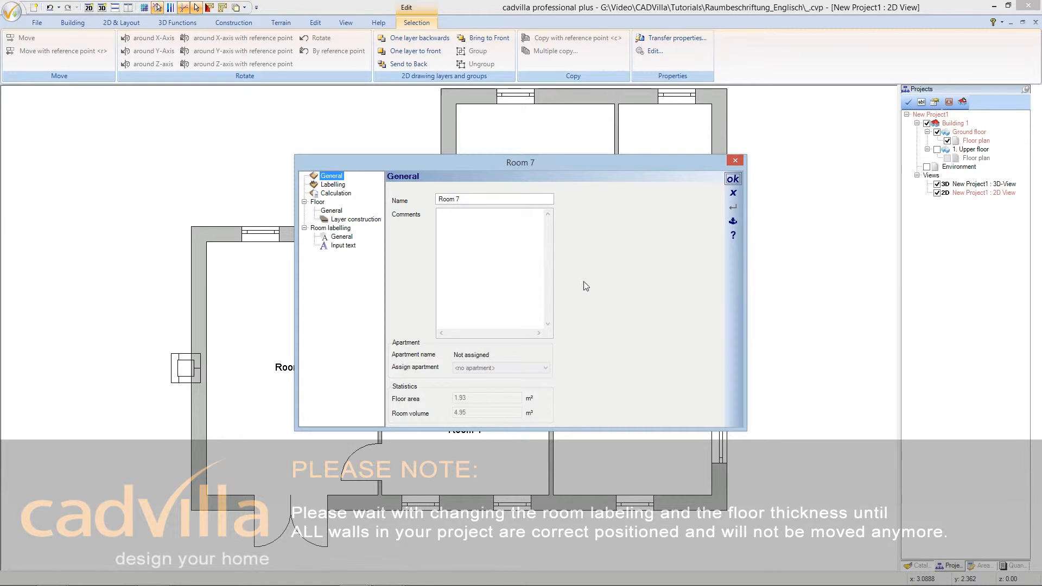
{"action": "left_click_drag", "start_coordinate": [466, 200], "coordinate": [416, 201]}
{"action": "type", "text": "Laundry"}
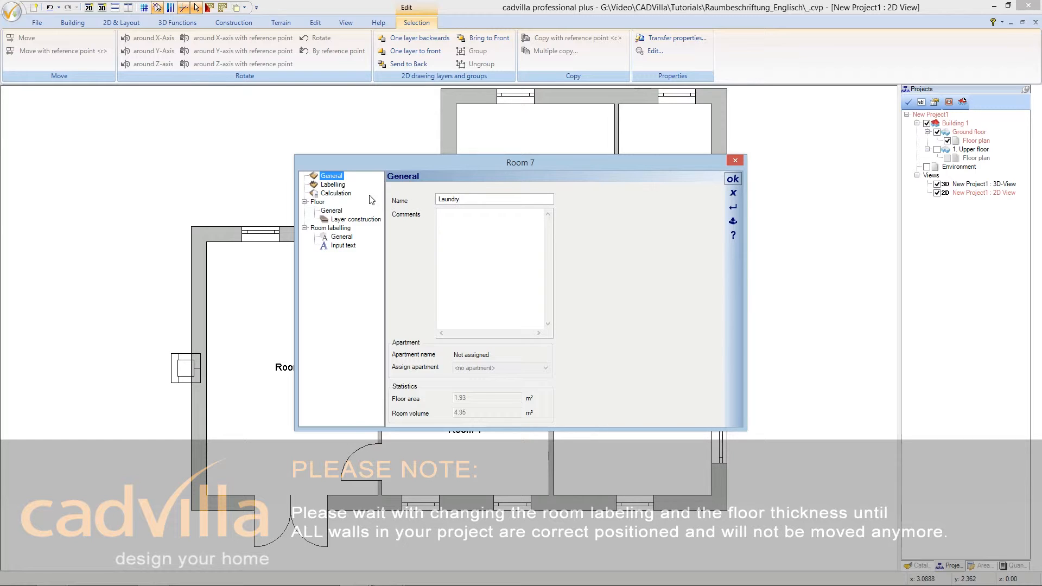
Step: Add the floor area to the Laundry room's label with the prefix "area ="
{"action": "left_click", "coordinate": [342, 185]}
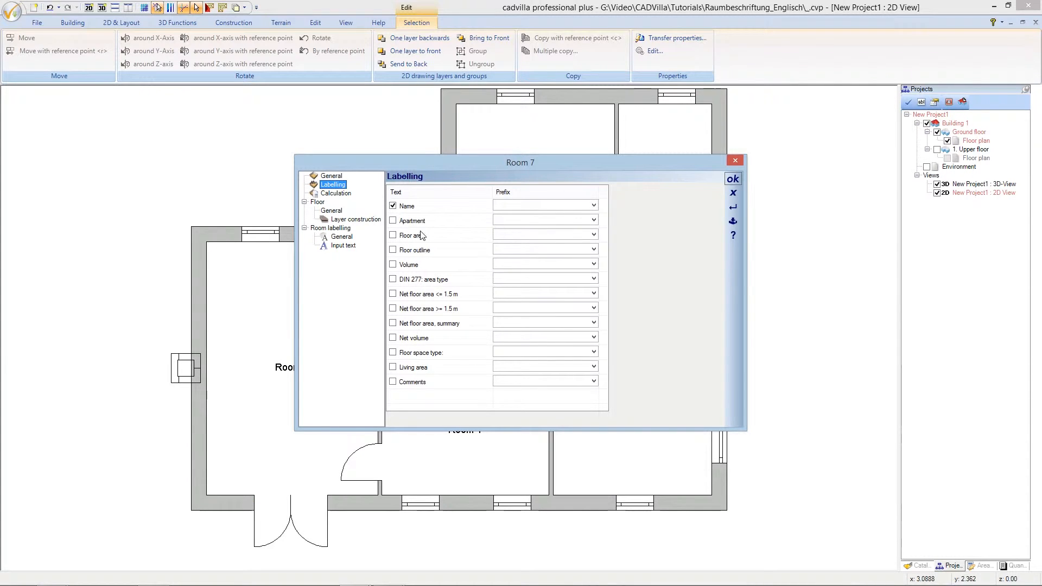
{"action": "left_click", "coordinate": [393, 235]}
{"action": "left_click", "coordinate": [503, 234]}
{"action": "type", "text": "area ="}
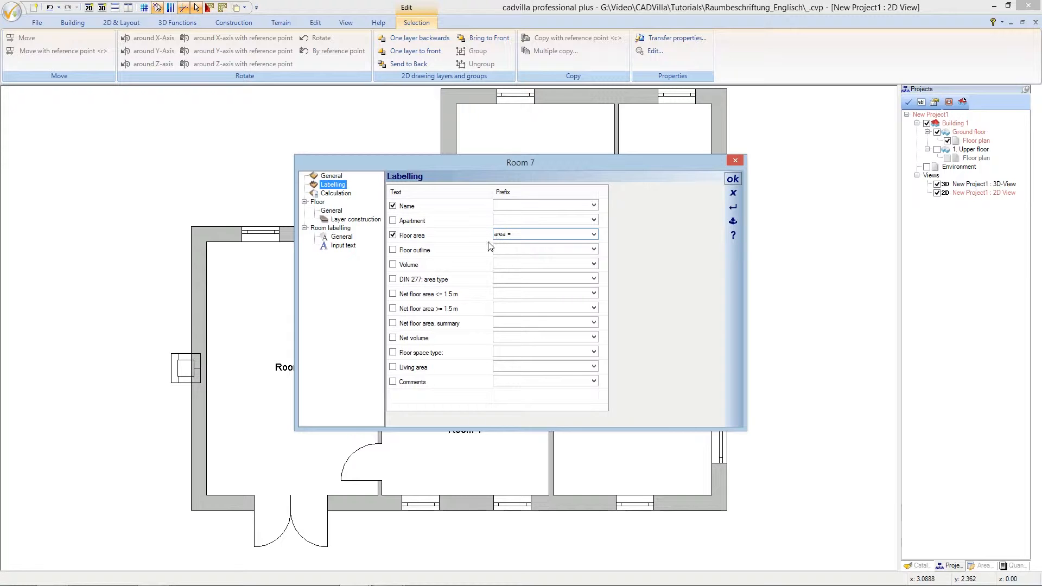
Step: Link the Laundry label's font size to scale and set it to 0,175 m
{"action": "left_click", "coordinate": [353, 247]}
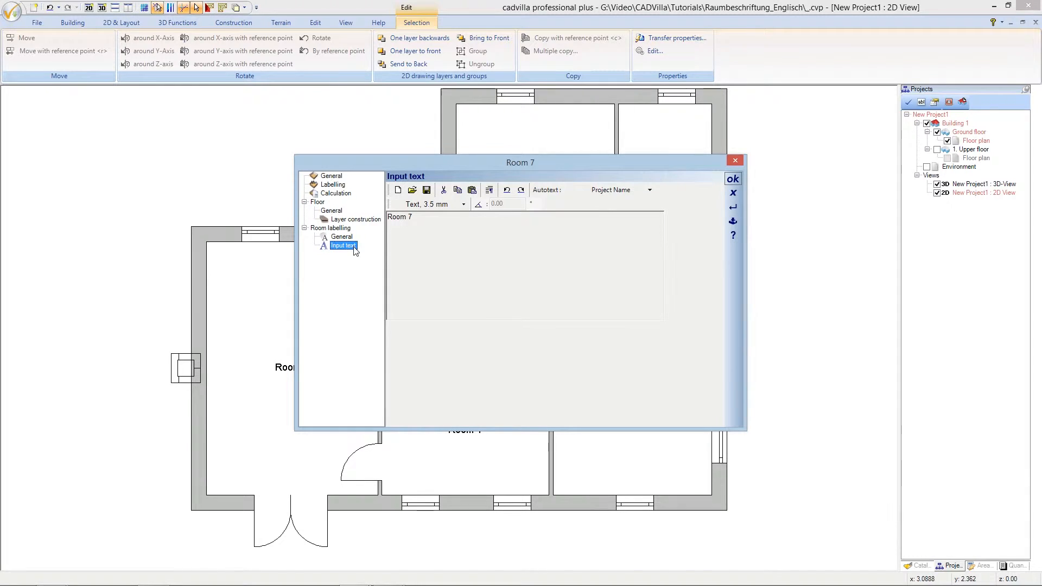
{"action": "left_click", "coordinate": [455, 206]}
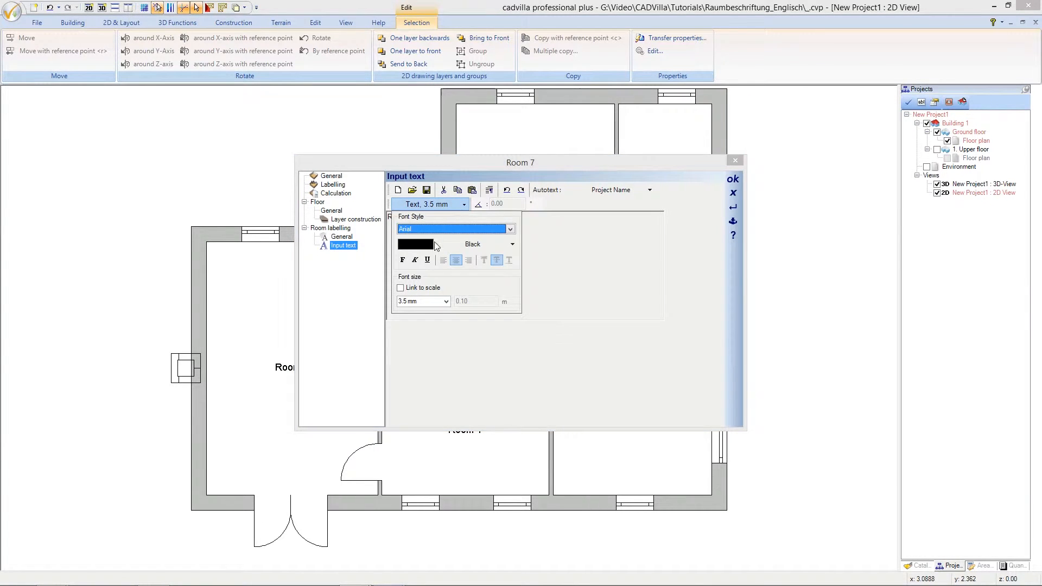
{"action": "left_click", "coordinate": [410, 288]}
{"action": "left_click_drag", "start_coordinate": [469, 300], "coordinate": [450, 300]}
{"action": "type", "text": "0,175"}
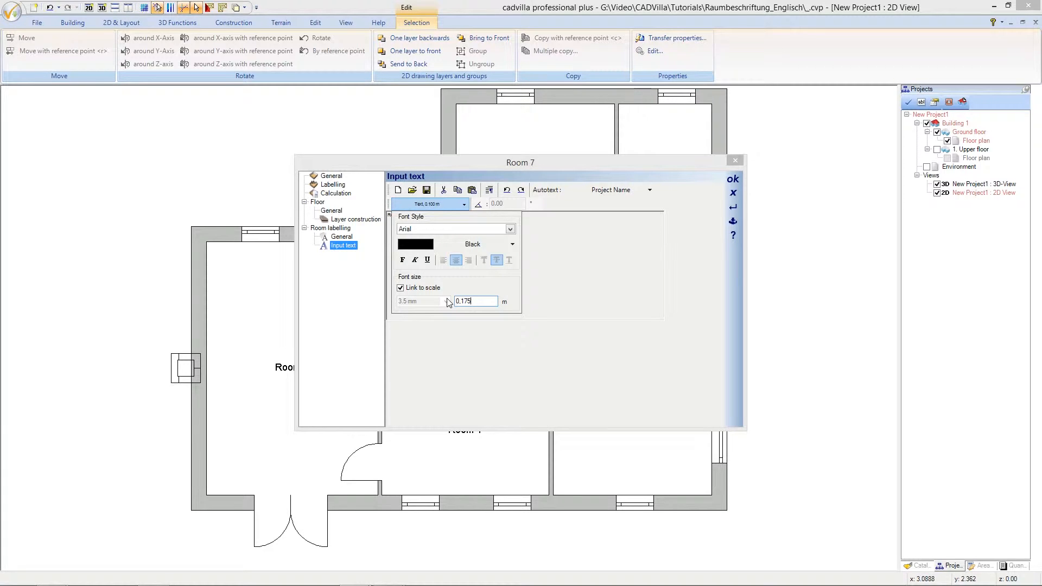
{"action": "left_click", "coordinate": [463, 205]}
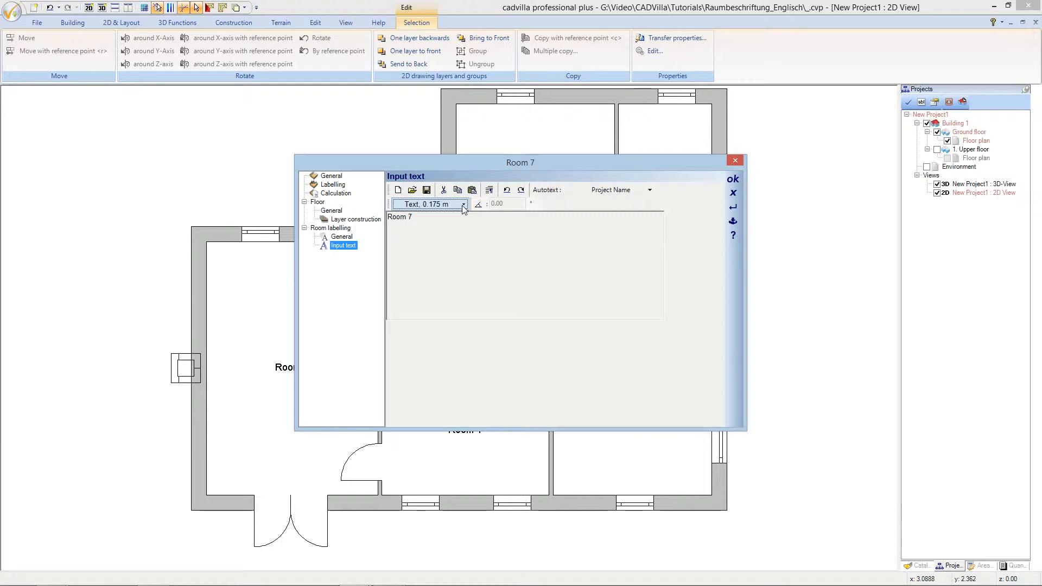
Step: Set the Laundry floor material's 2D display to a pattern fill with the square grid pattern
{"action": "left_click", "coordinate": [331, 211]}
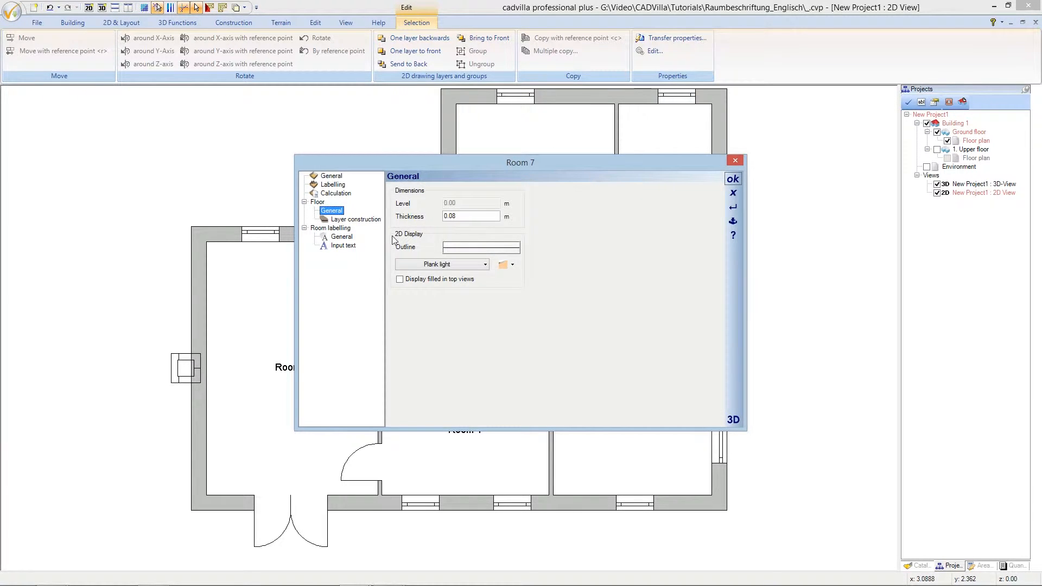
{"action": "left_click", "coordinate": [412, 265]}
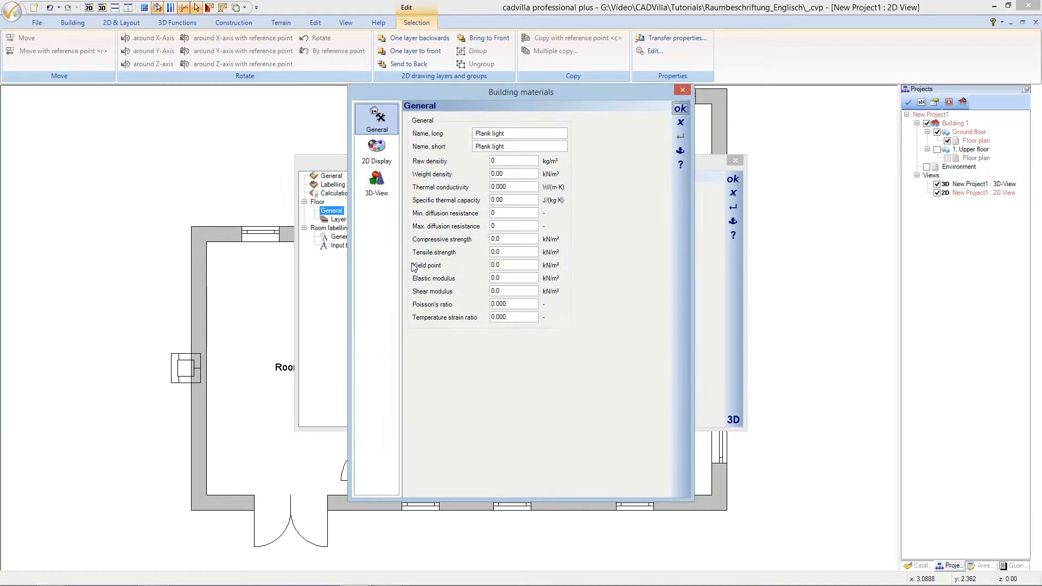
{"action": "left_click", "coordinate": [386, 160]}
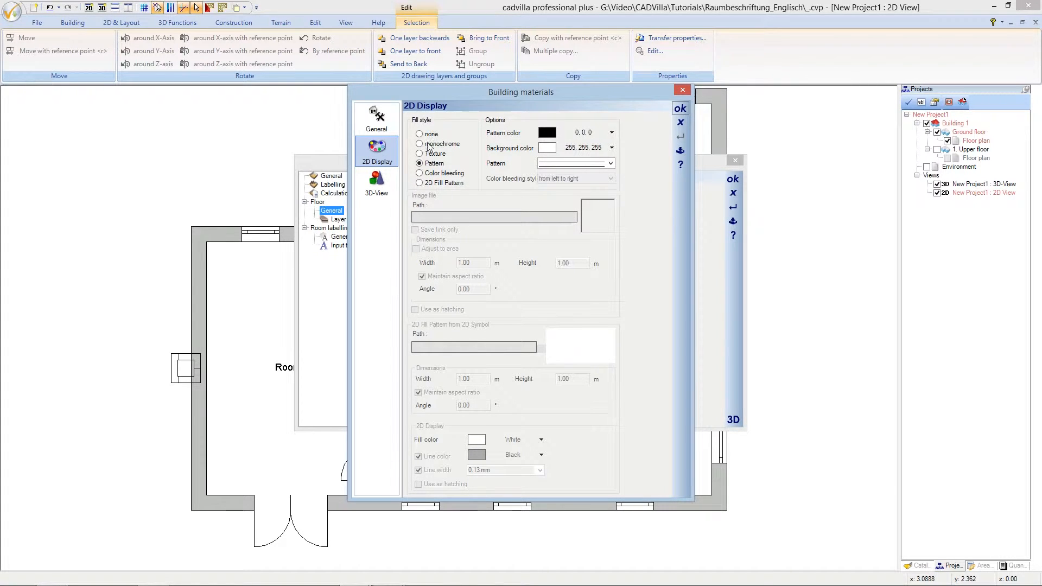
{"action": "left_click", "coordinate": [421, 164]}
{"action": "left_click", "coordinate": [568, 164]}
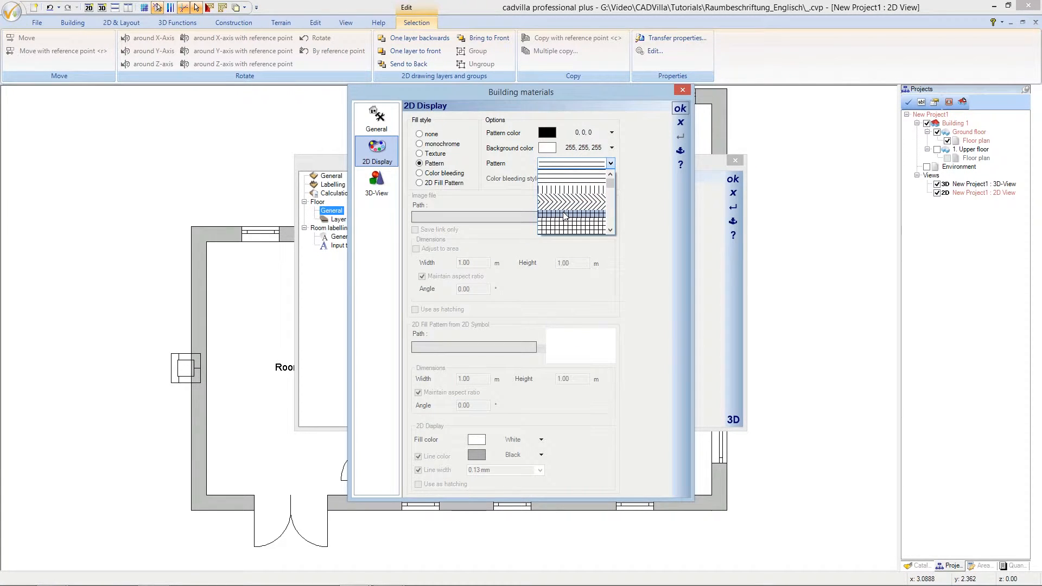
{"action": "left_click", "coordinate": [564, 215]}
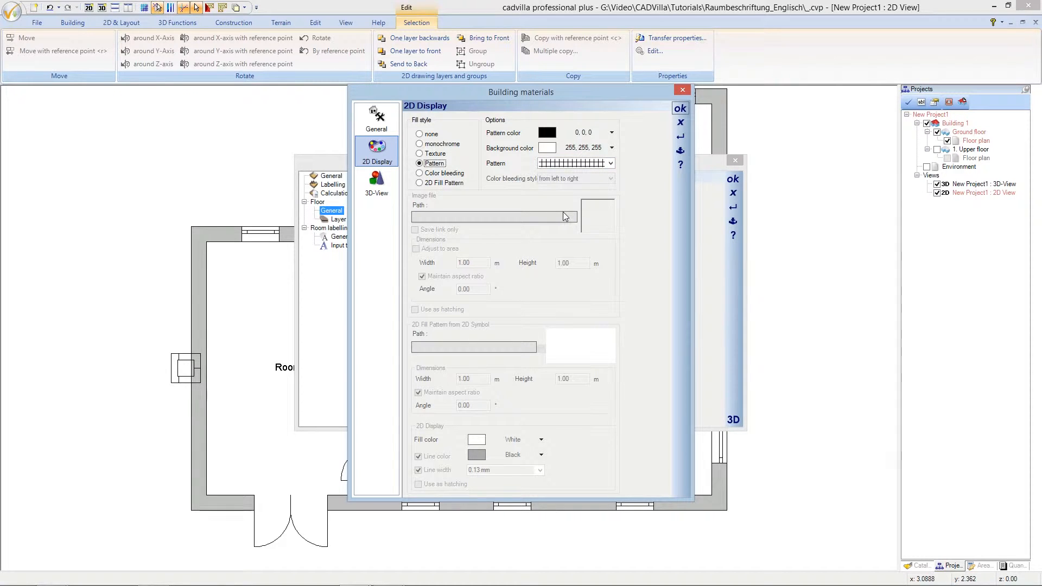
Step: Set the Laundry floor's pattern color to the standard color Gainsboro and confirm the building material
{"action": "left_click", "coordinate": [611, 133]}
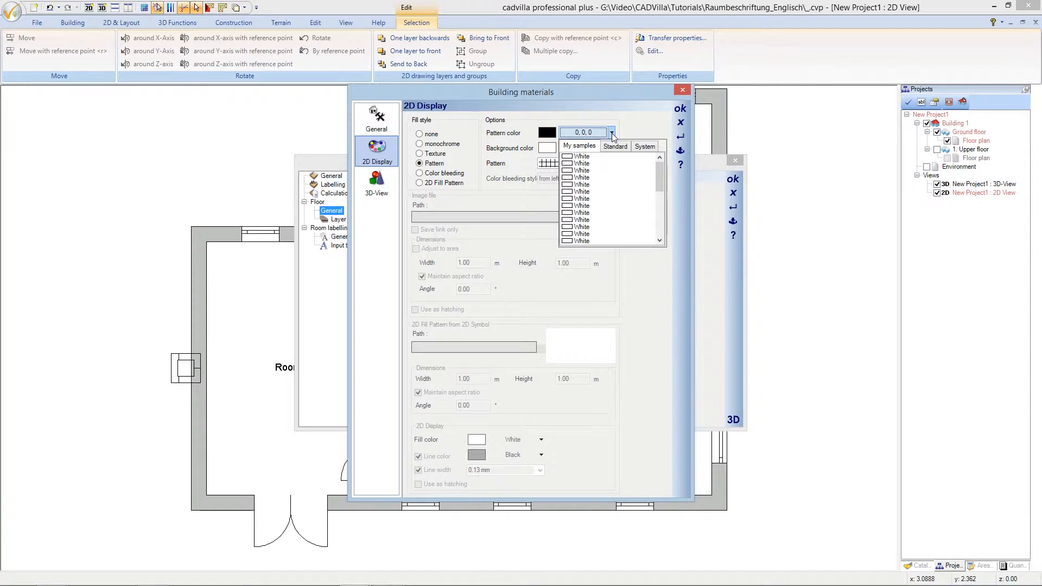
{"action": "left_click", "coordinate": [615, 147]}
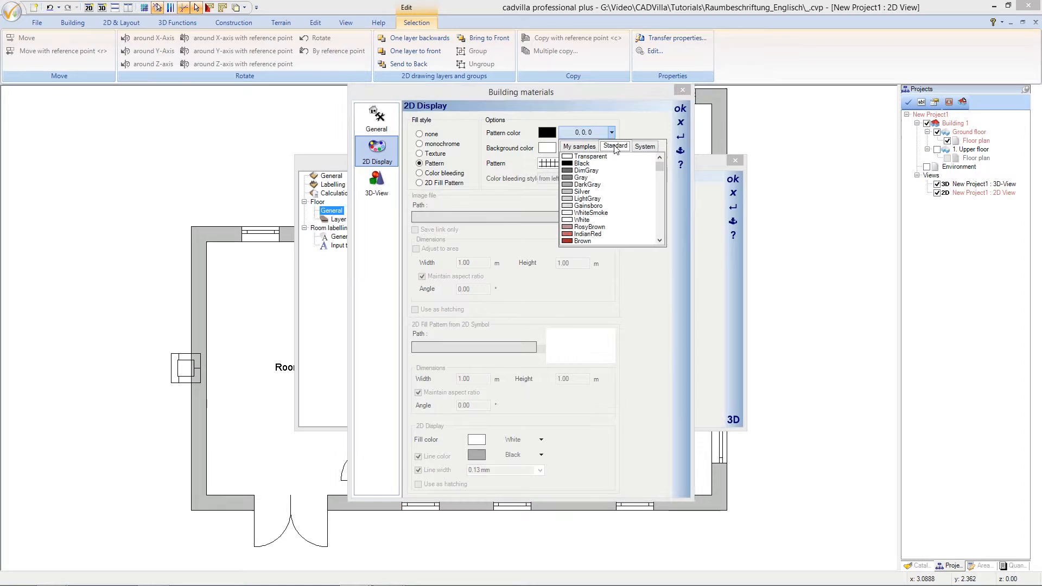
{"action": "left_click", "coordinate": [592, 208]}
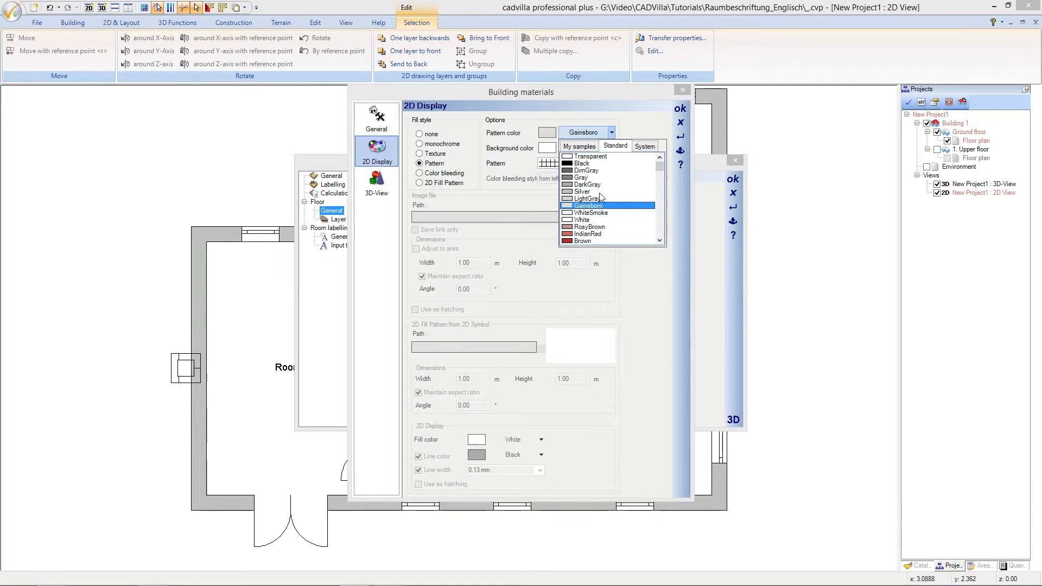
{"action": "left_click", "coordinate": [635, 127]}
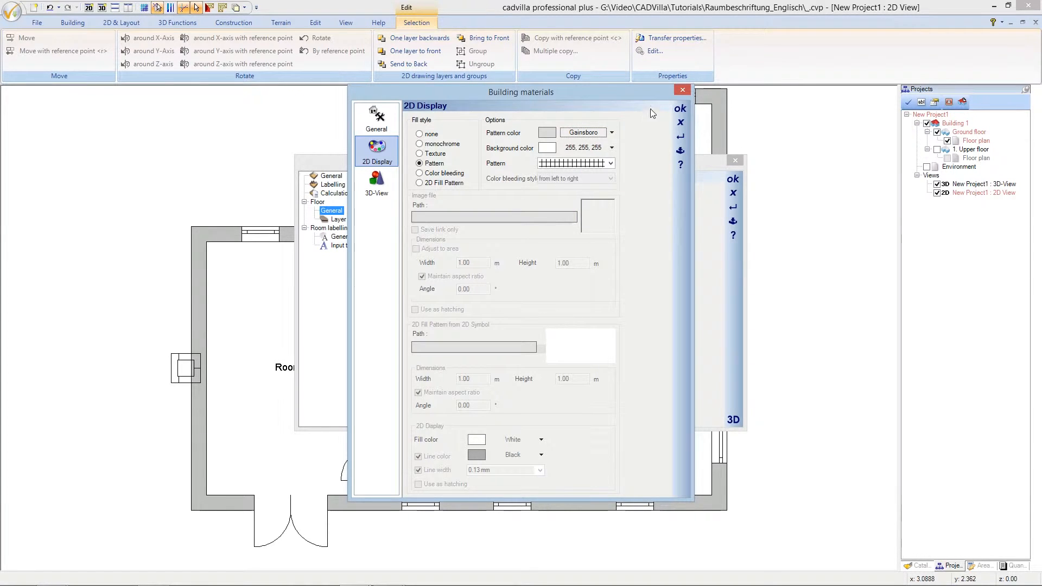
{"action": "left_click", "coordinate": [679, 109]}
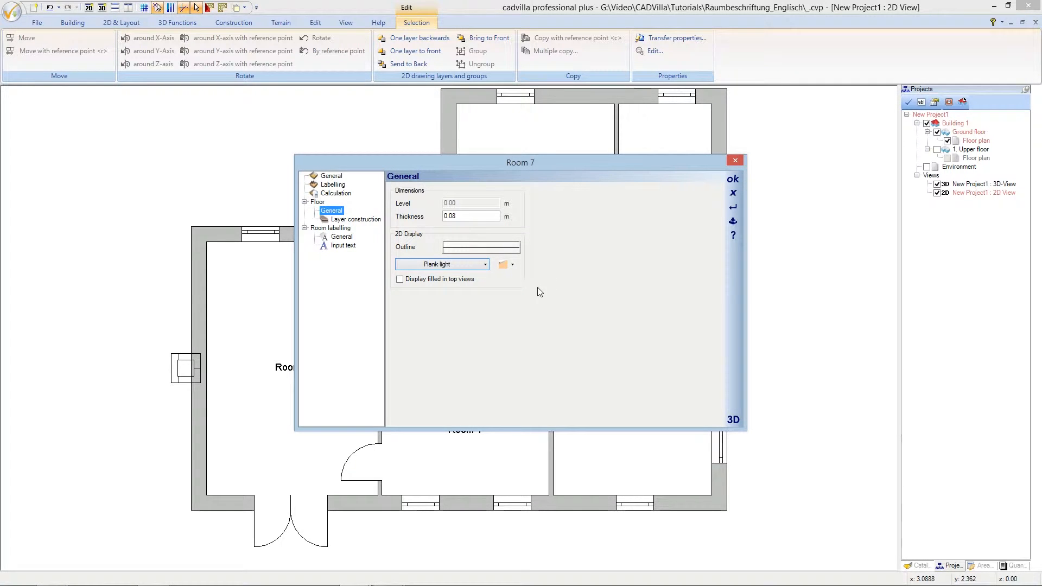
Step: Display the Laundry floor filled in top views, apply the room properties and deselect the room
{"action": "left_click", "coordinate": [400, 279]}
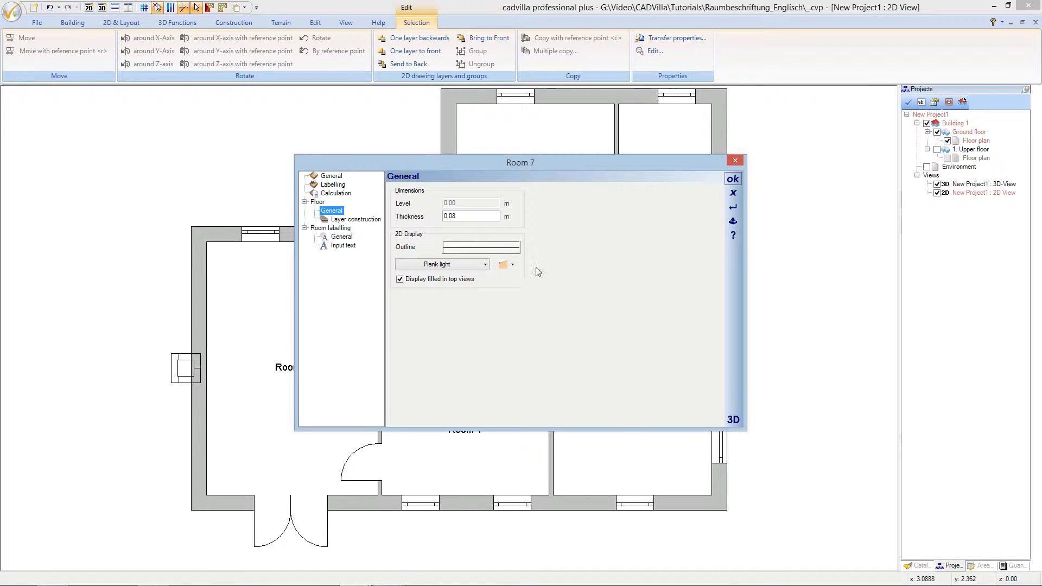
{"action": "left_click", "coordinate": [733, 180]}
{"action": "key", "text": "Escape"}
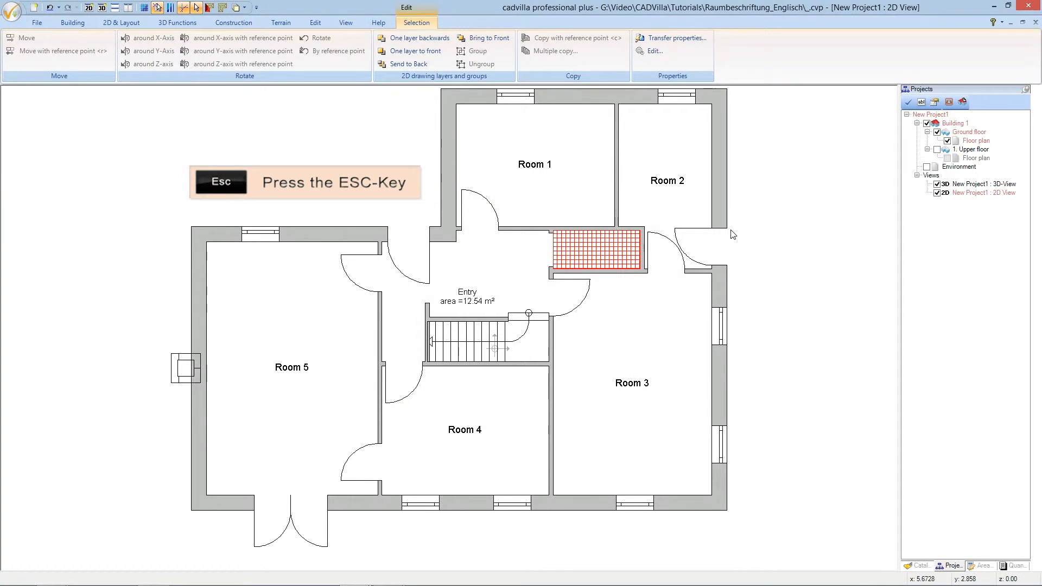
{"action": "key", "text": "Escape"}
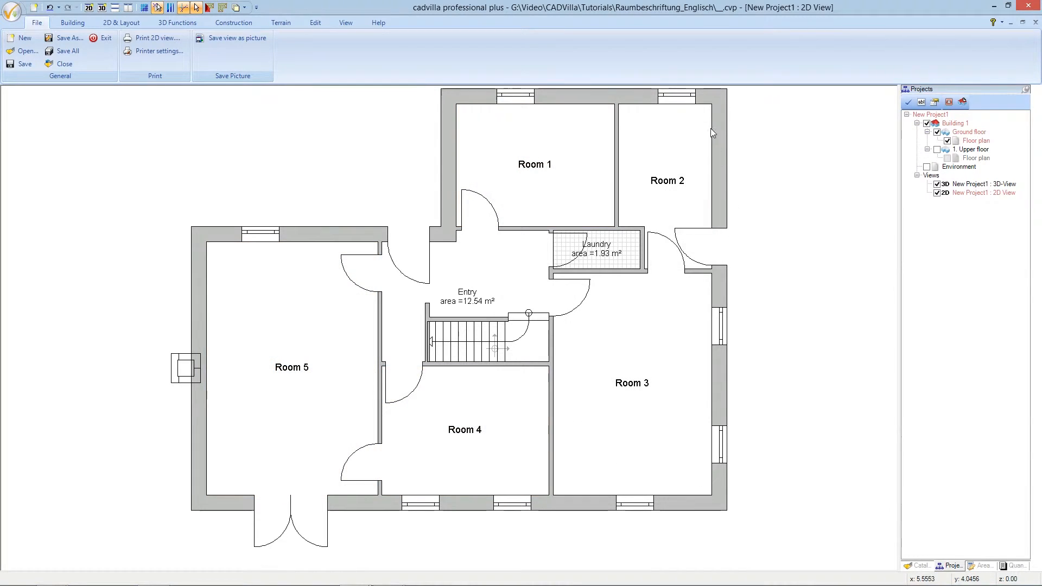
Step: Open the properties of Room 2 and rename it "Utility"
{"action": "left_click", "coordinate": [660, 152]}
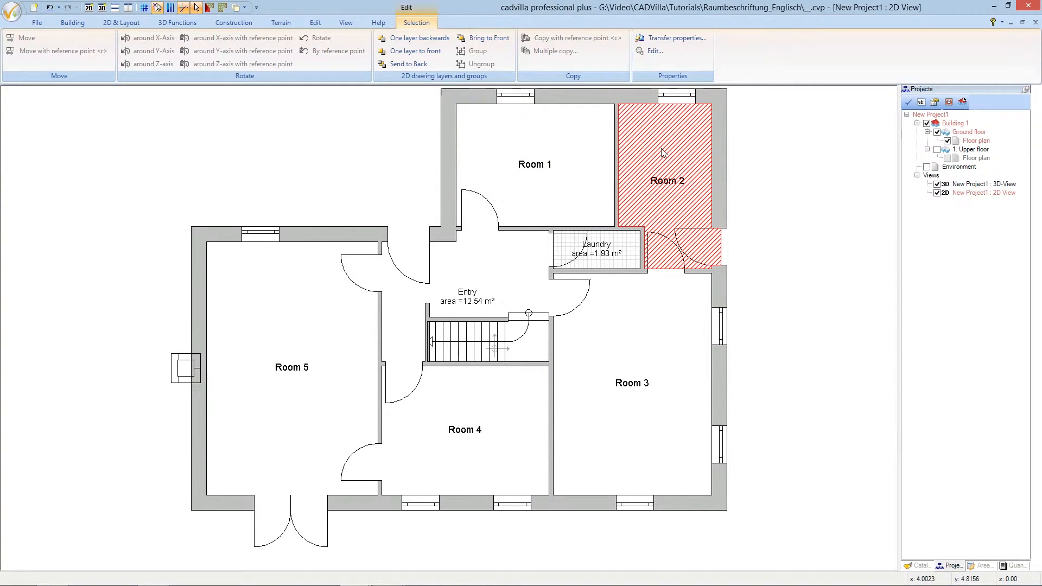
{"action": "right_click", "coordinate": [661, 153]}
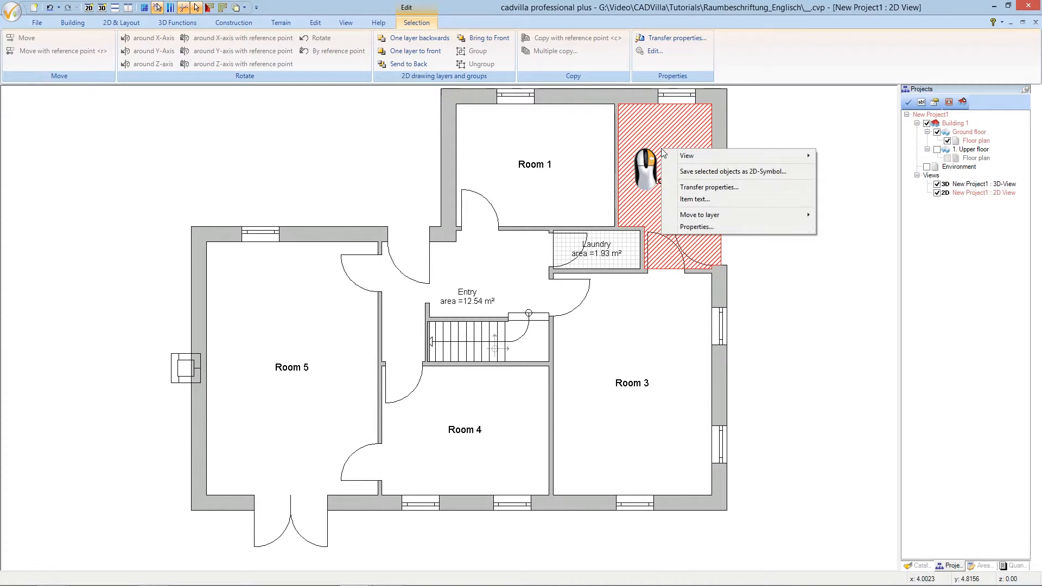
{"action": "left_click", "coordinate": [725, 226]}
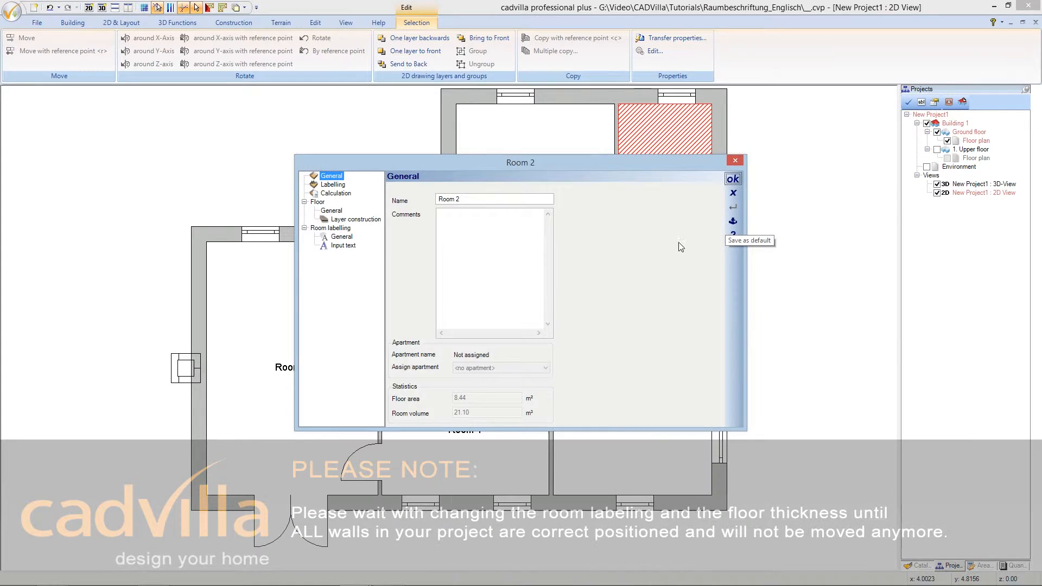
{"action": "left_click_drag", "start_coordinate": [482, 198], "coordinate": [437, 198]}
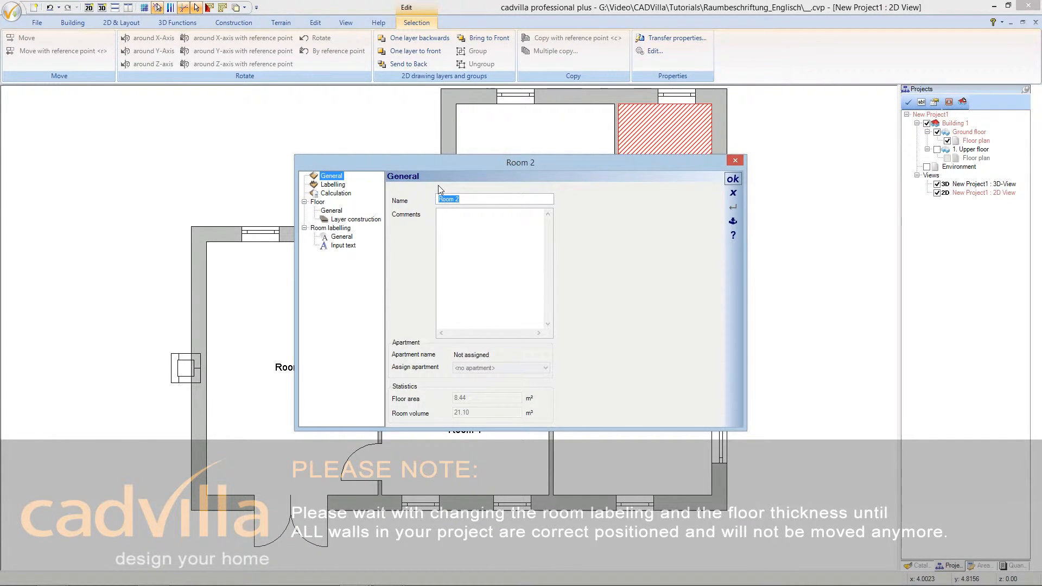
{"action": "type", "text": "Utility"}
Step: Add the floor area to the Utility room's label with the prefix "area ="
{"action": "left_click", "coordinate": [343, 187]}
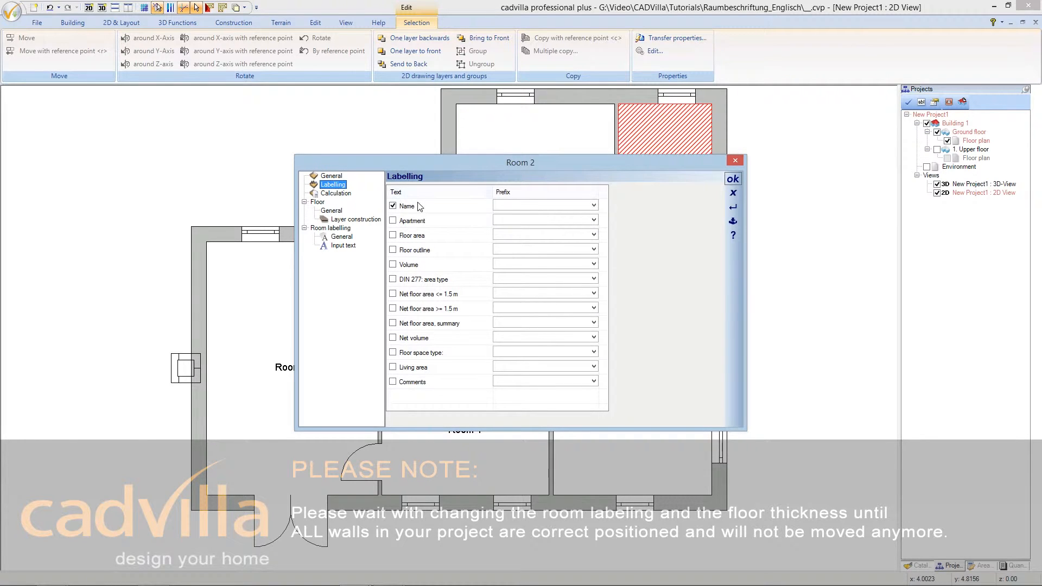
{"action": "left_click", "coordinate": [393, 236]}
{"action": "left_click", "coordinate": [523, 233]}
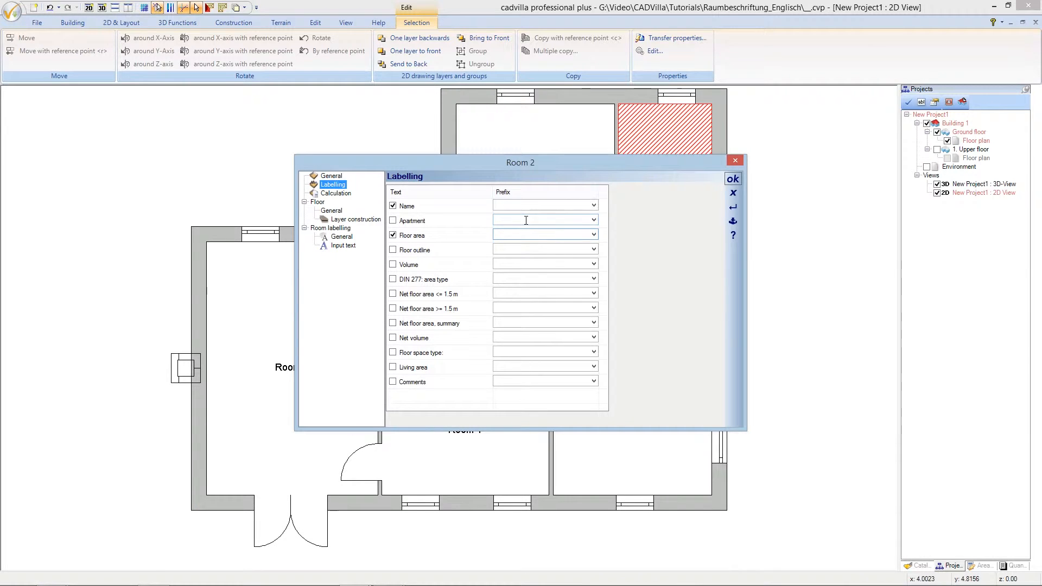
{"action": "type", "text": "area ="}
Step: Set the 2D fill style of the Utility floor's Plank light material to monochrome
{"action": "left_click", "coordinate": [337, 211]}
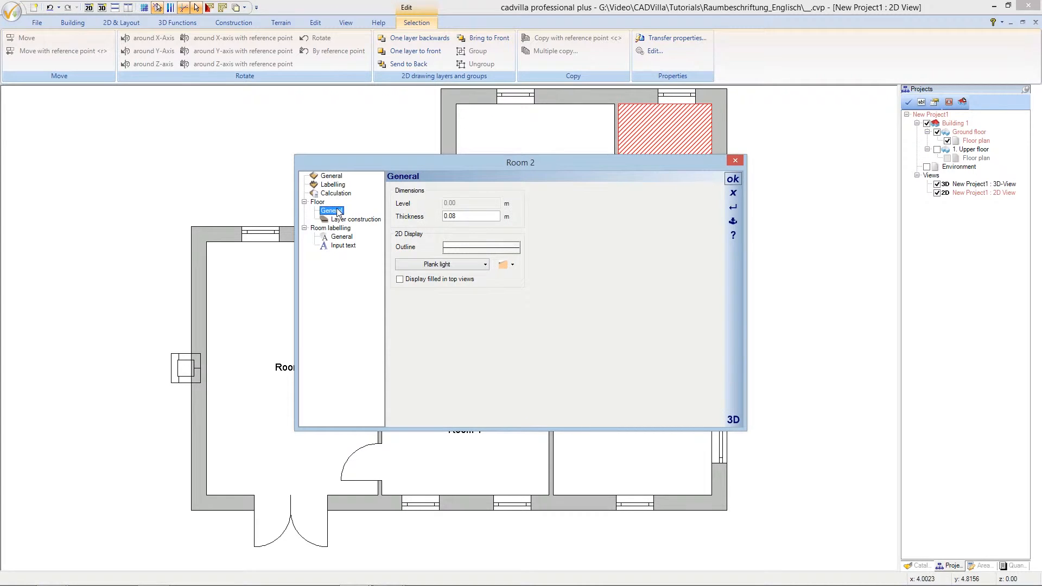
{"action": "left_click", "coordinate": [421, 265]}
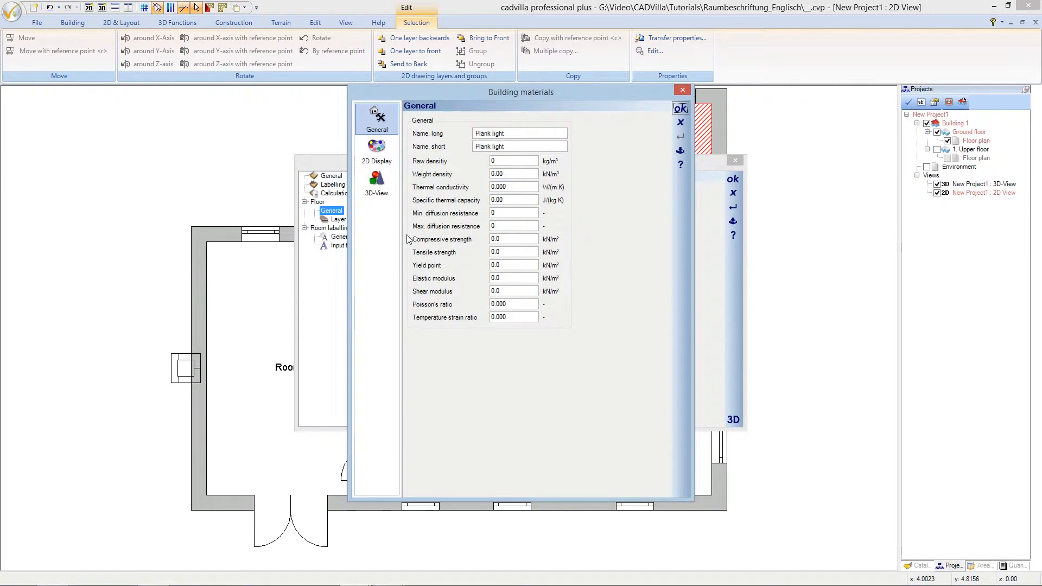
{"action": "left_click", "coordinate": [383, 162]}
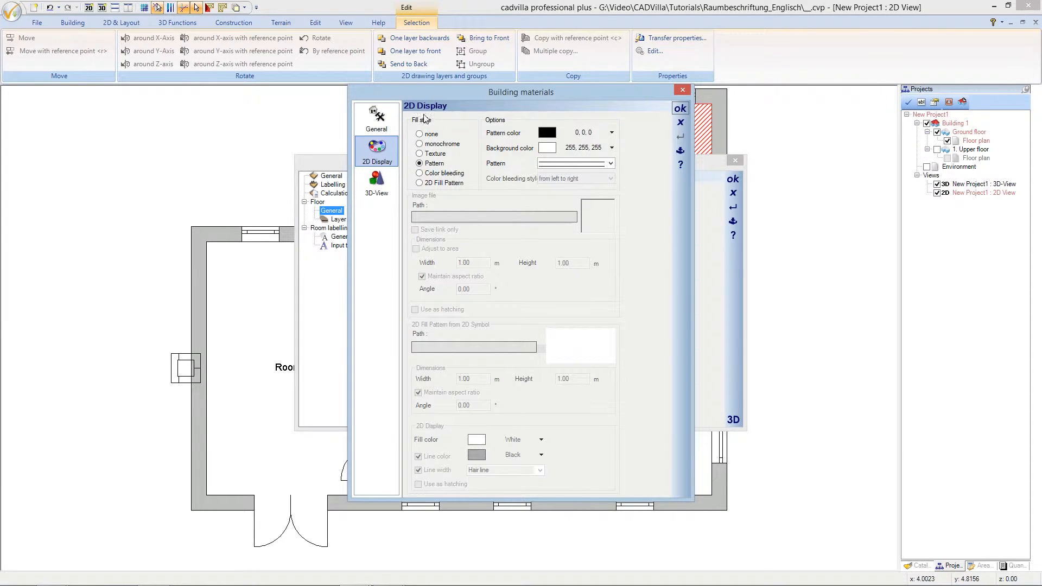
{"action": "left_click", "coordinate": [419, 144]}
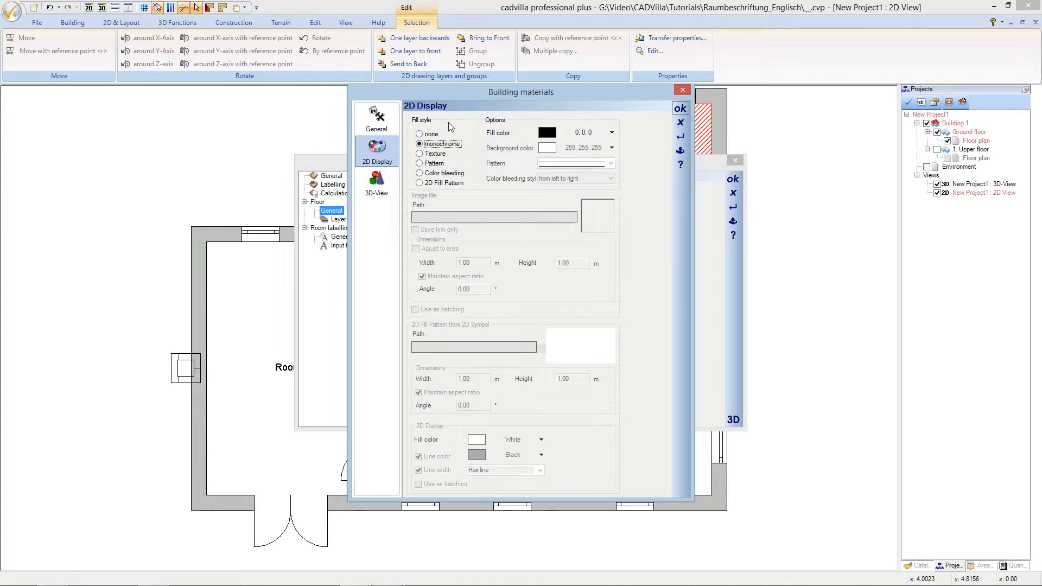
Step: Set the Utility floor material's fill color to Gainsboro and display the floor filled in top views
{"action": "left_click", "coordinate": [612, 133]}
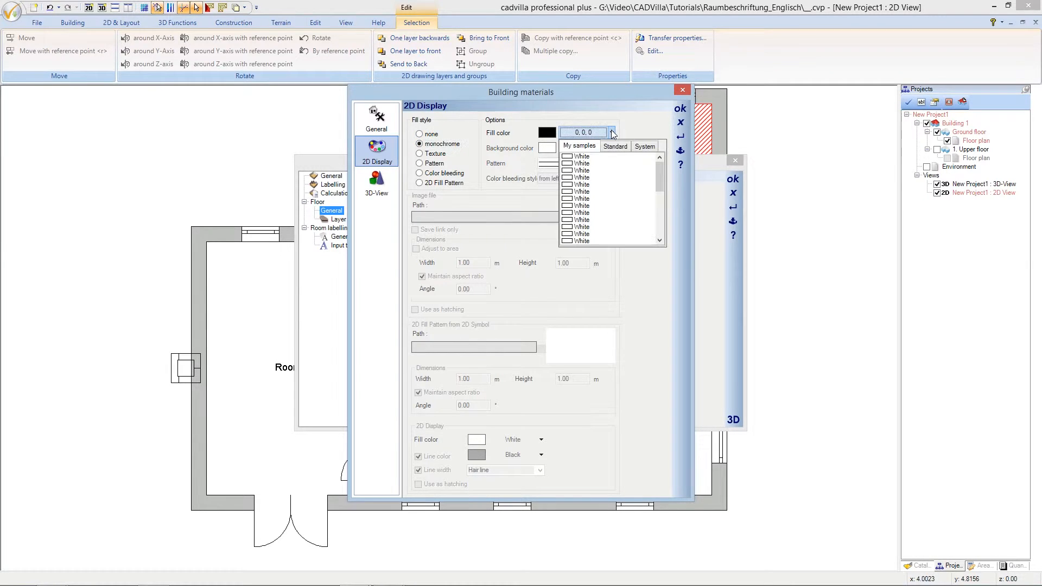
{"action": "left_click", "coordinate": [616, 146]}
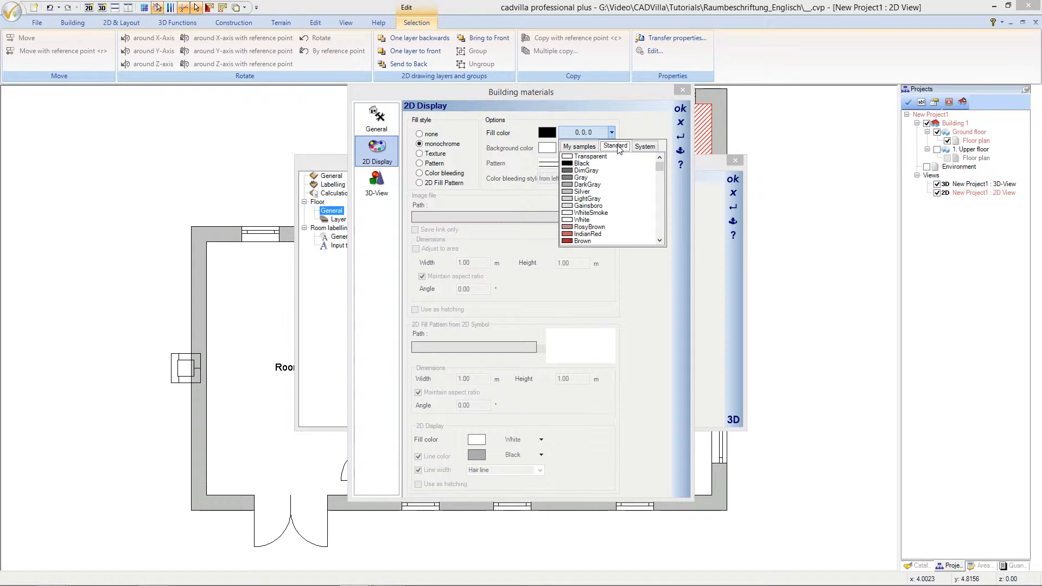
{"action": "left_click", "coordinate": [599, 205]}
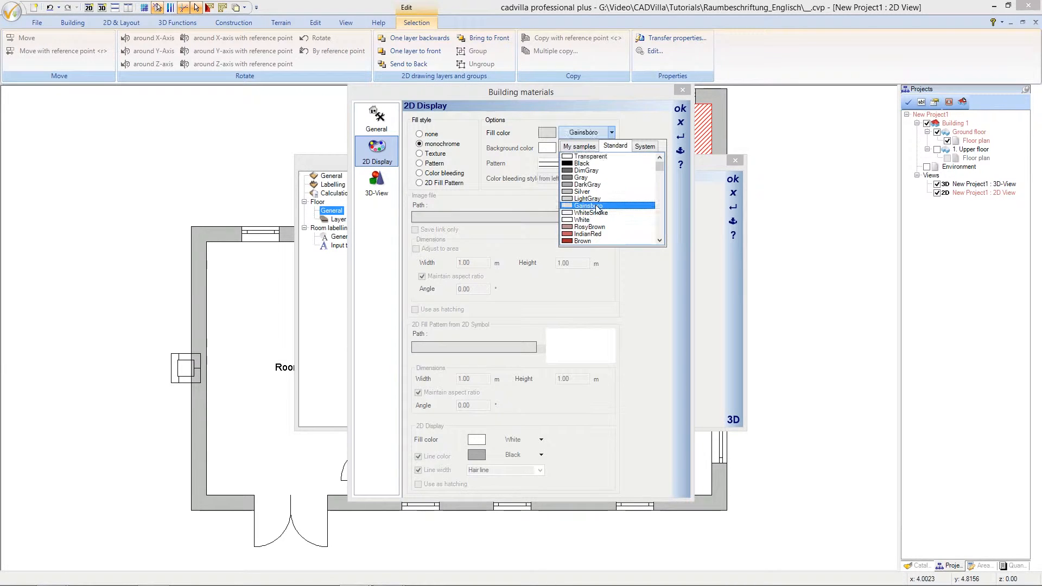
{"action": "left_click", "coordinate": [637, 128]}
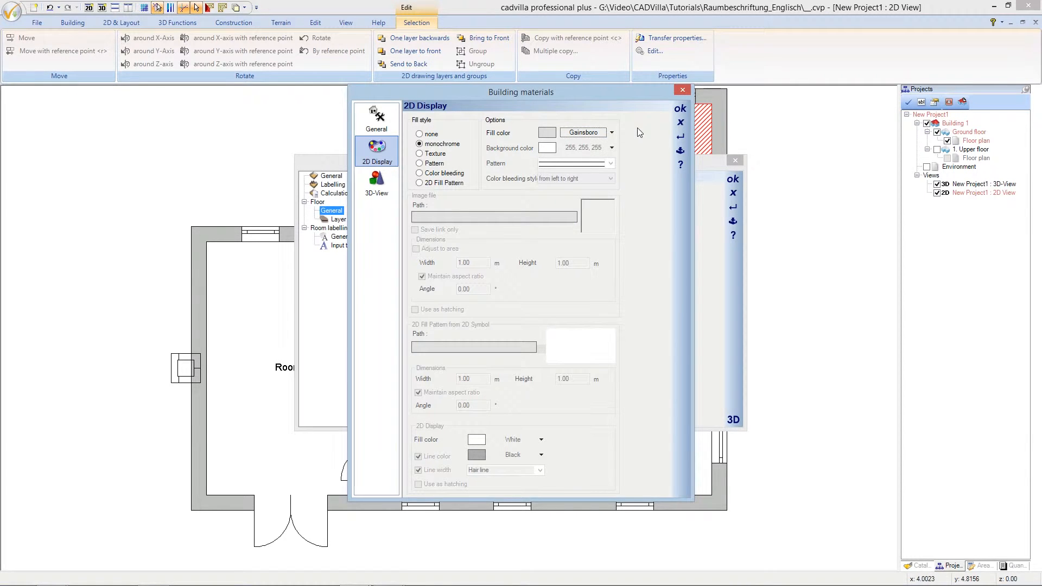
{"action": "left_click", "coordinate": [679, 110]}
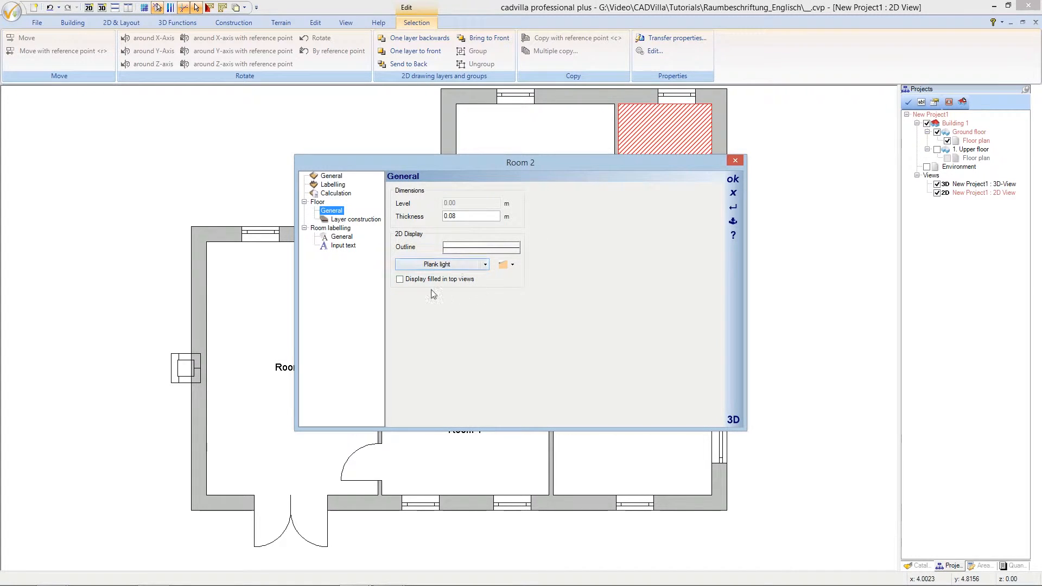
{"action": "left_click", "coordinate": [401, 282]}
Step: Link the Utility label's font size to scale at 0,175 m, apply the room properties and deselect the room
{"action": "left_click", "coordinate": [352, 248]}
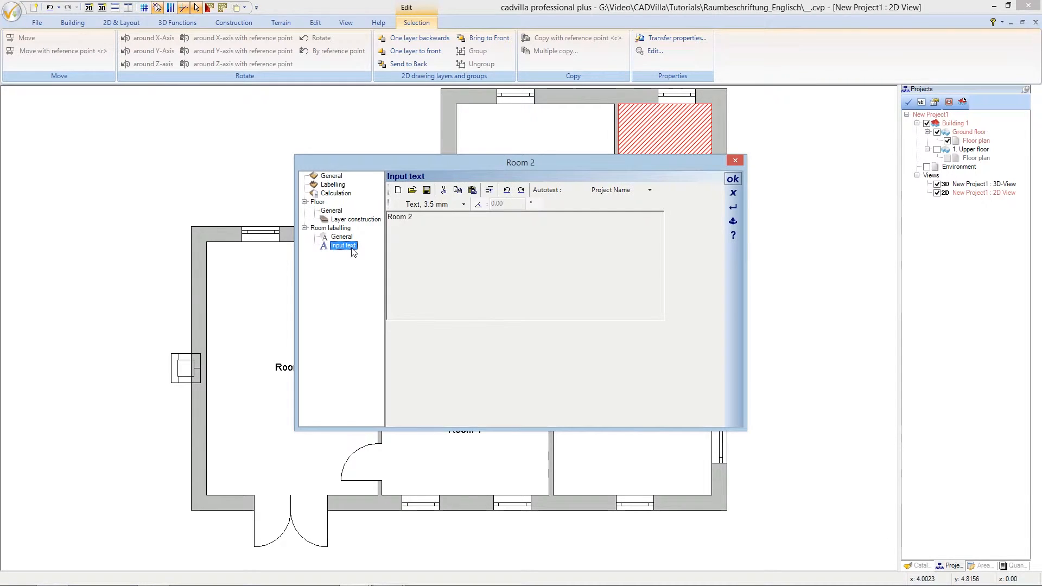
{"action": "left_click", "coordinate": [451, 208]}
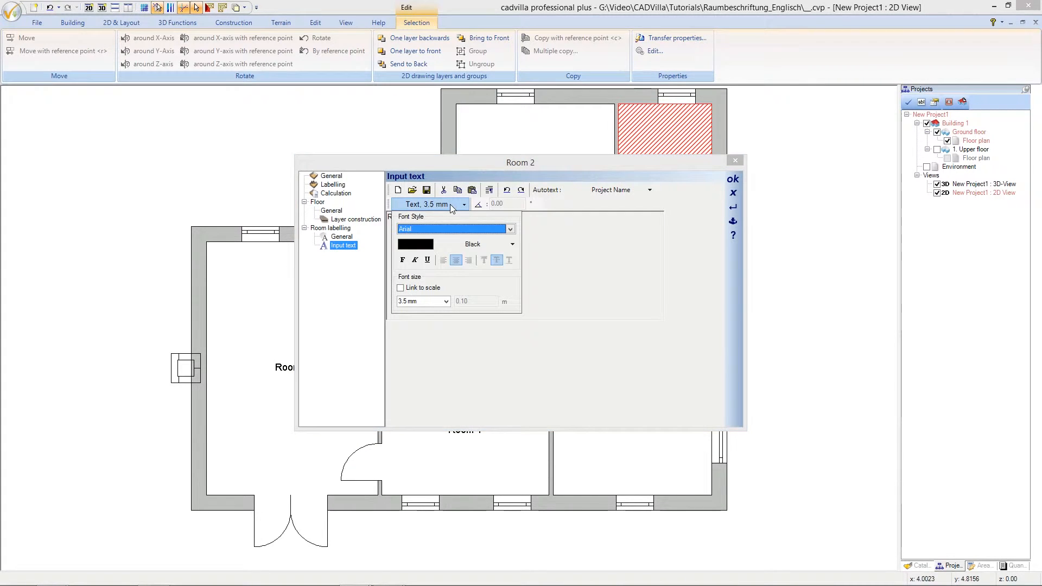
{"action": "left_click", "coordinate": [401, 289]}
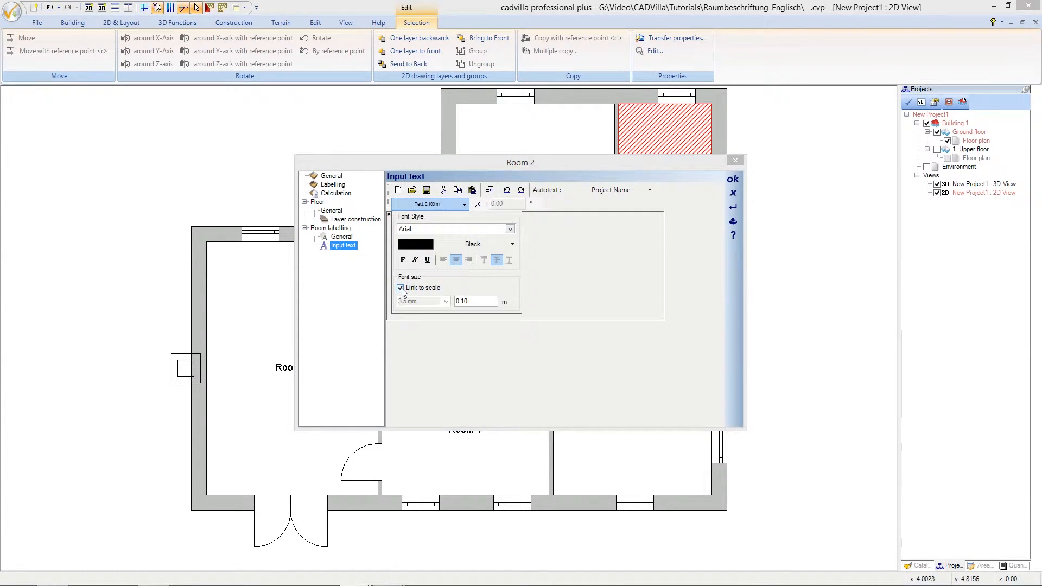
{"action": "left_click_drag", "start_coordinate": [472, 300], "coordinate": [443, 300]}
{"action": "type", "text": "0,175"}
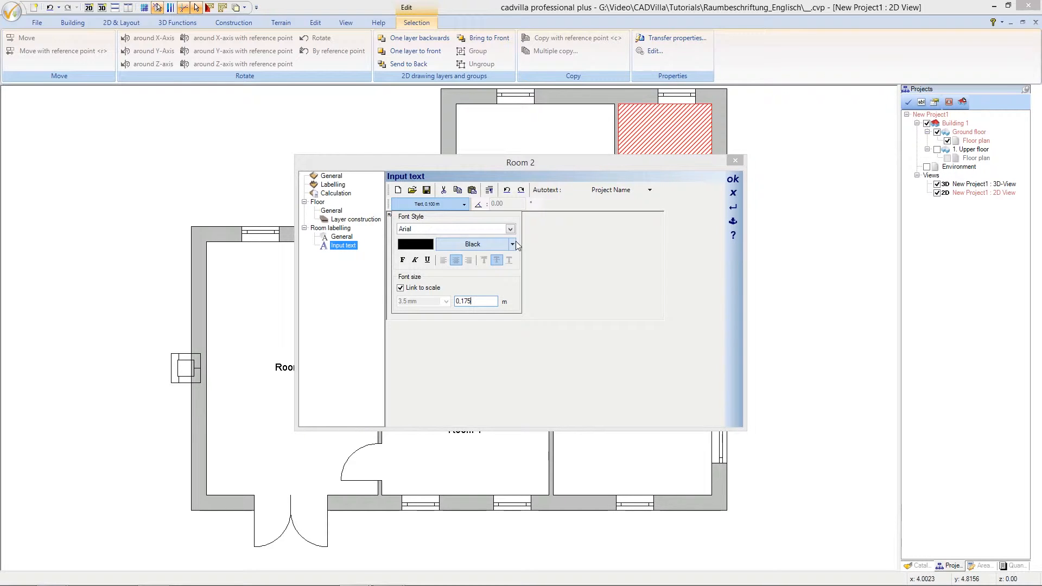
{"action": "left_click", "coordinate": [465, 205]}
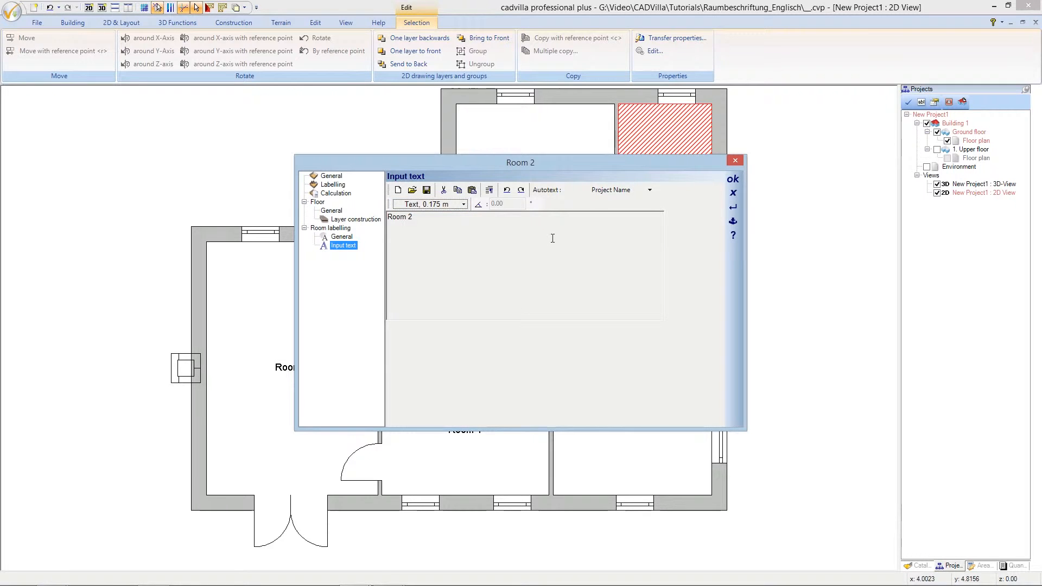
{"action": "left_click", "coordinate": [732, 179]}
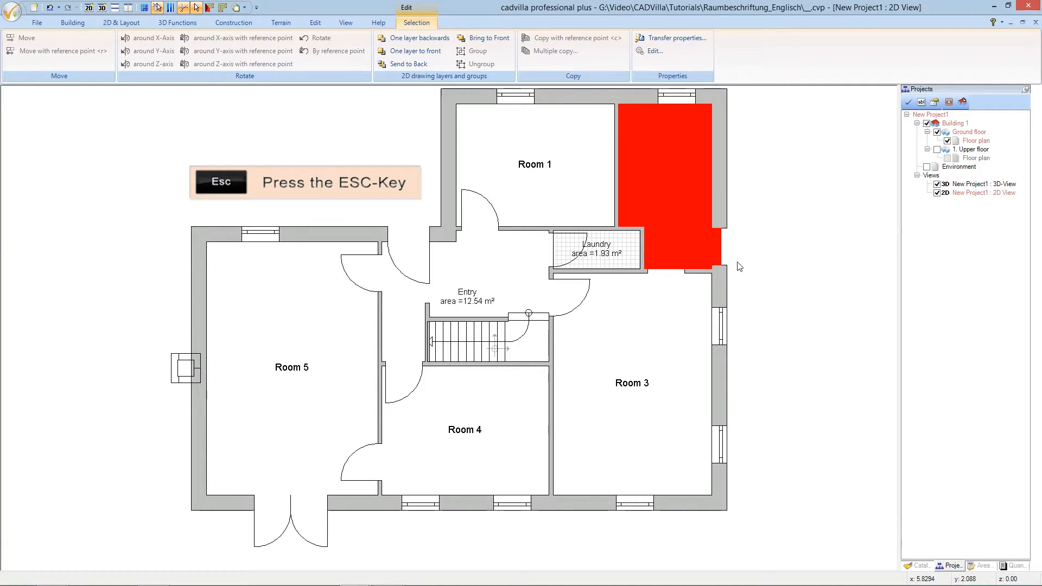
{"action": "key", "text": "Escape"}
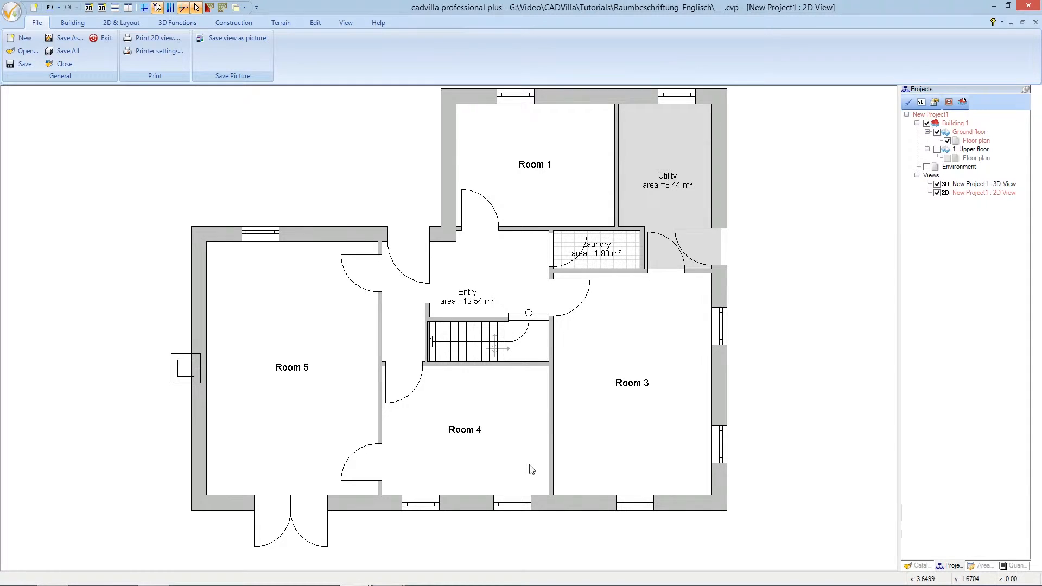
Step: Open the properties of Room 3 and rename the room "Sleeping room"
{"action": "left_click", "coordinate": [616, 341]}
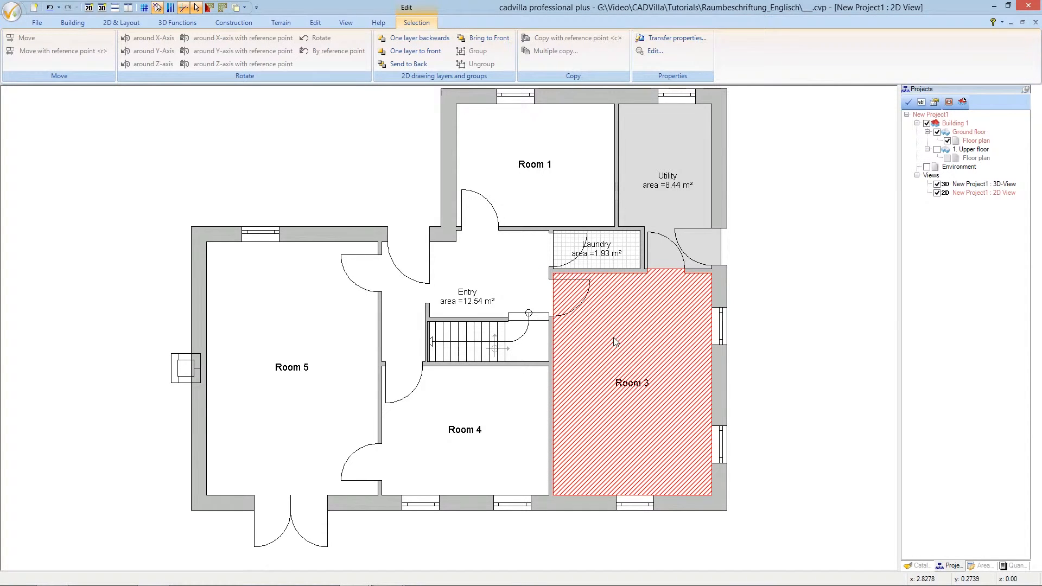
{"action": "left_click", "coordinate": [616, 341]}
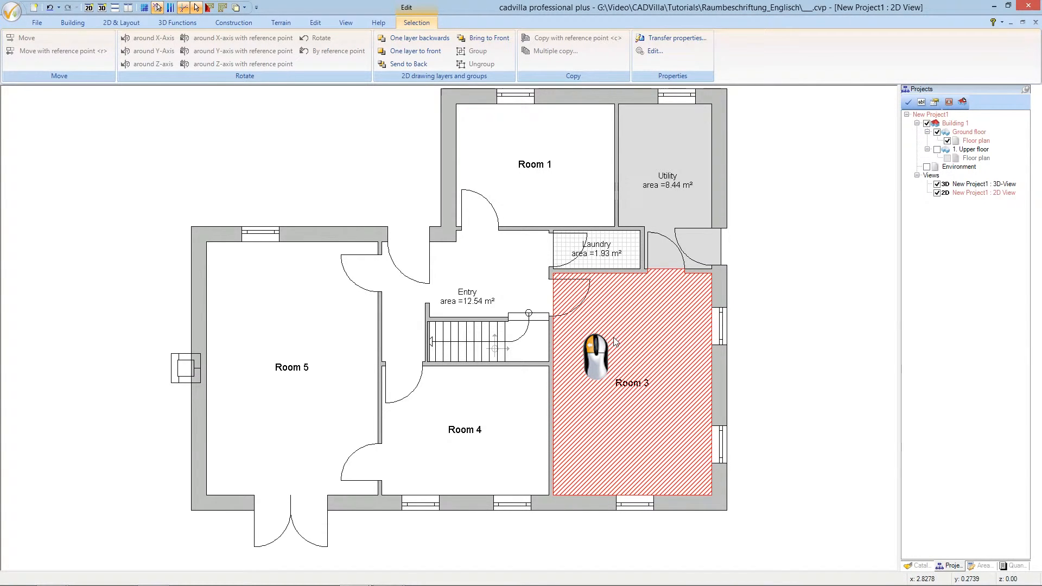
{"action": "double_click", "coordinate": [614, 337]}
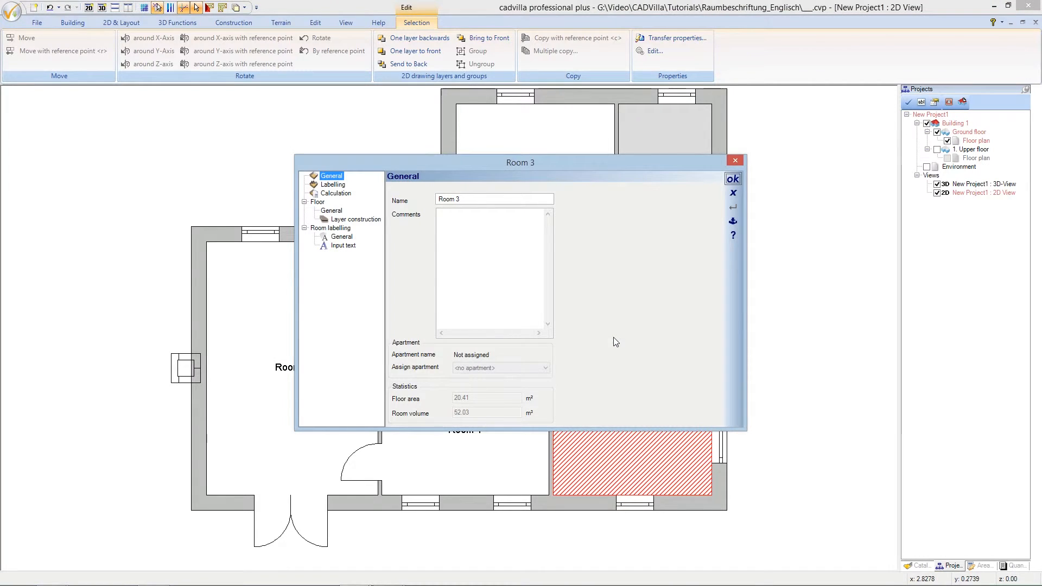
{"action": "left_click_drag", "start_coordinate": [482, 199], "coordinate": [428, 202]}
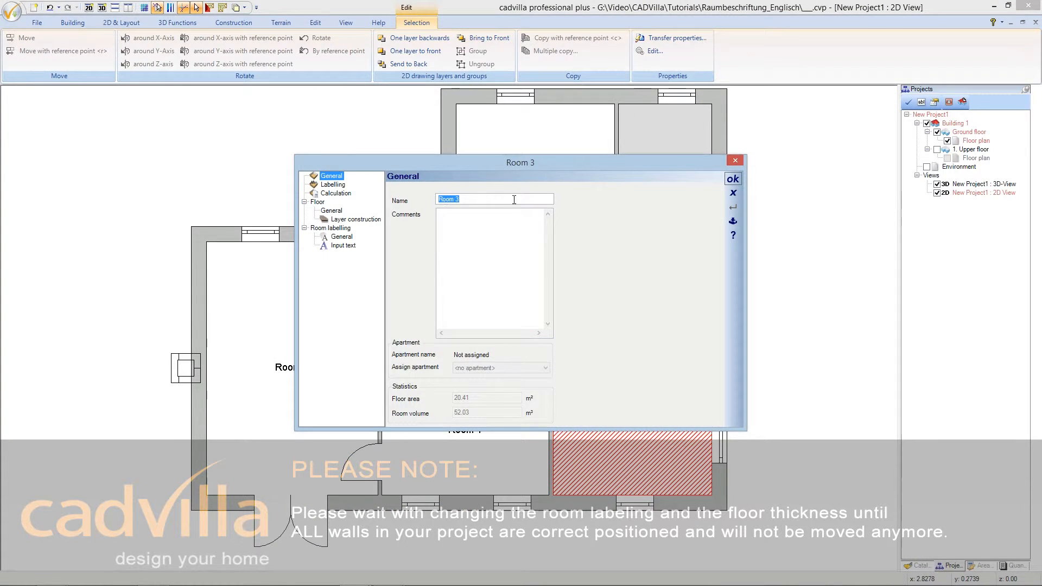
{"action": "type", "text": "Sleeping room"}
Step: Add the floor area to the Sleeping room's label with the prefix "area ="
{"action": "left_click", "coordinate": [334, 185]}
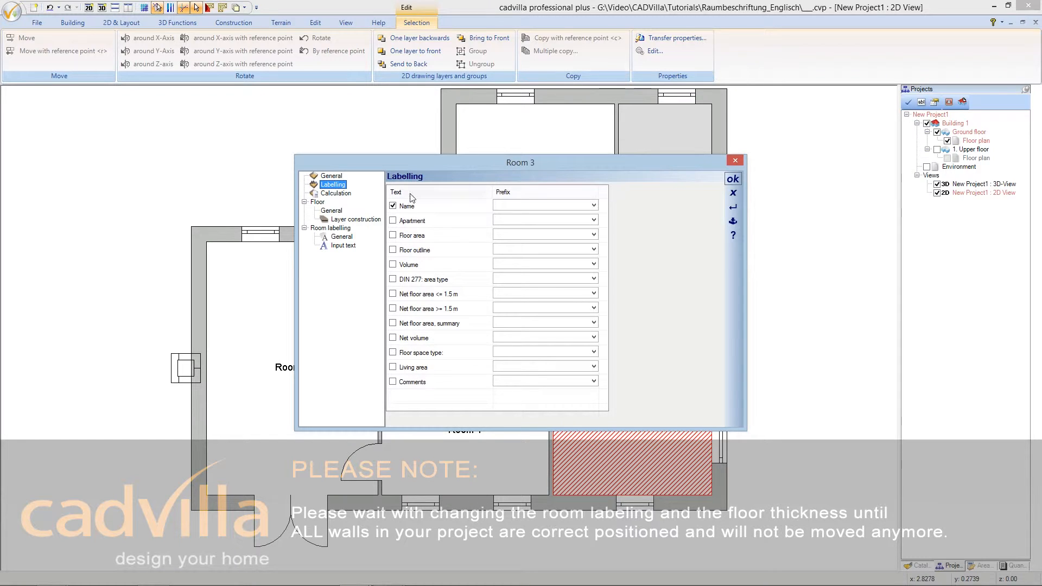
{"action": "left_click", "coordinate": [395, 235]}
{"action": "left_click", "coordinate": [504, 234]}
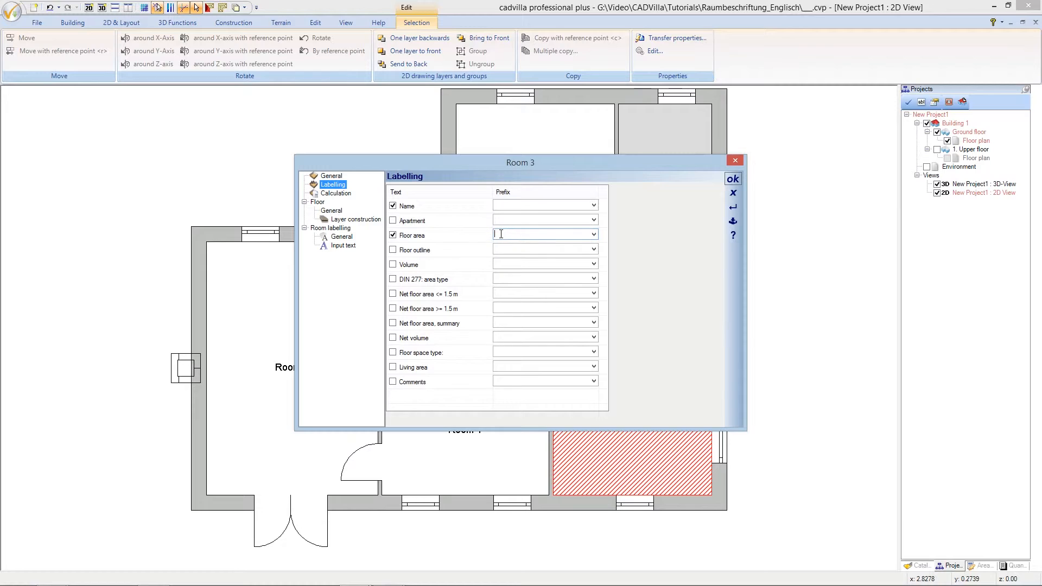
{"action": "type", "text": "area ="}
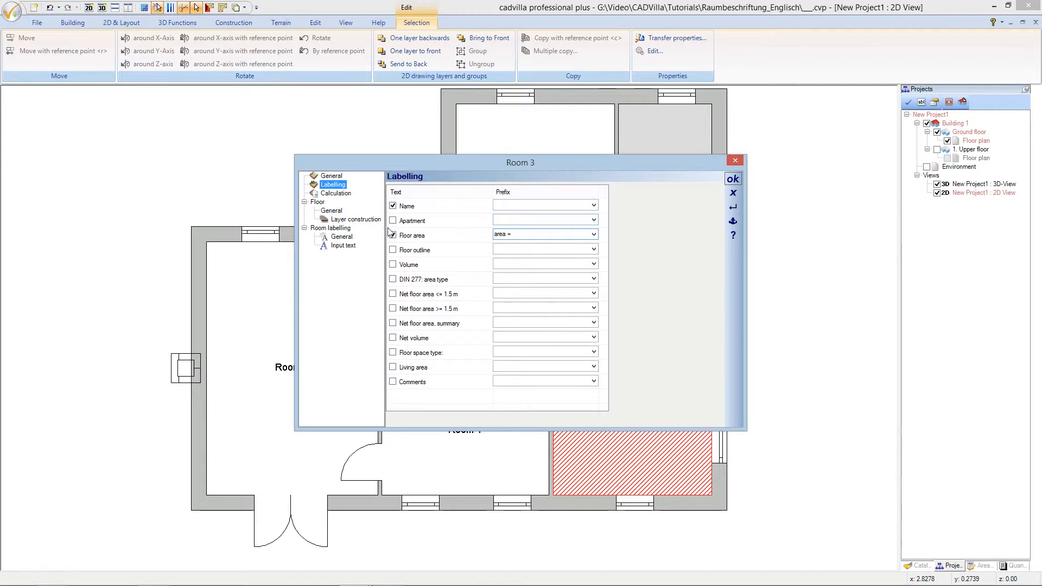
Step: Set the 2D fill style of the Sleeping room floor's Plank light material to 2D Fill Pattern
{"action": "left_click", "coordinate": [332, 211]}
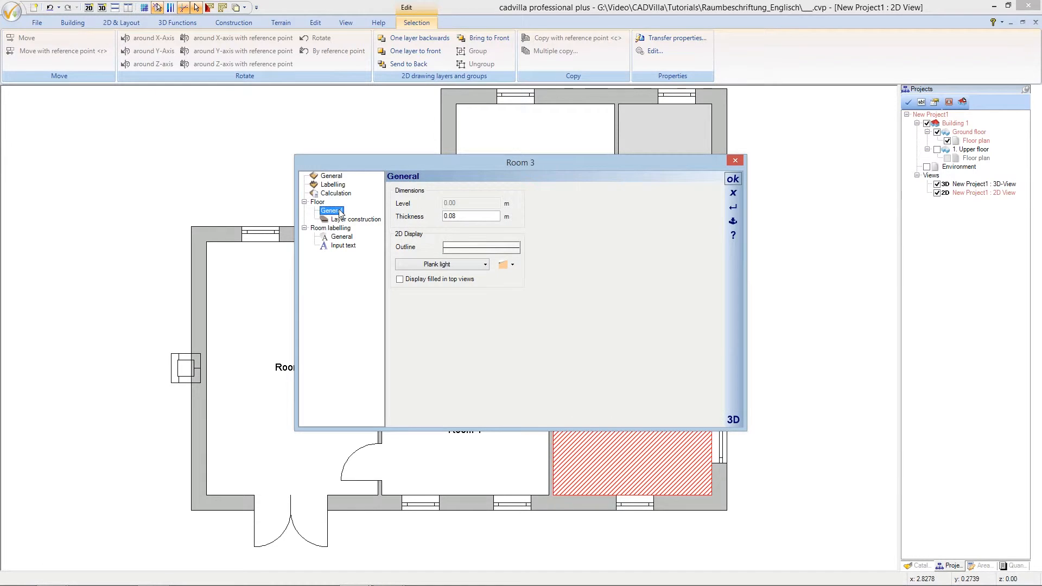
{"action": "left_click", "coordinate": [447, 263]}
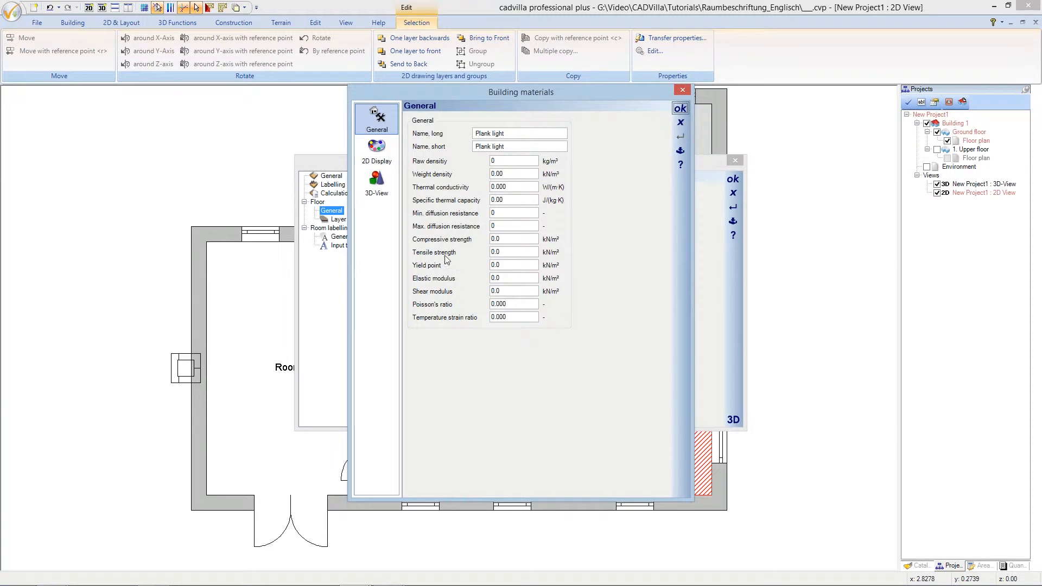
{"action": "left_click", "coordinate": [382, 162]}
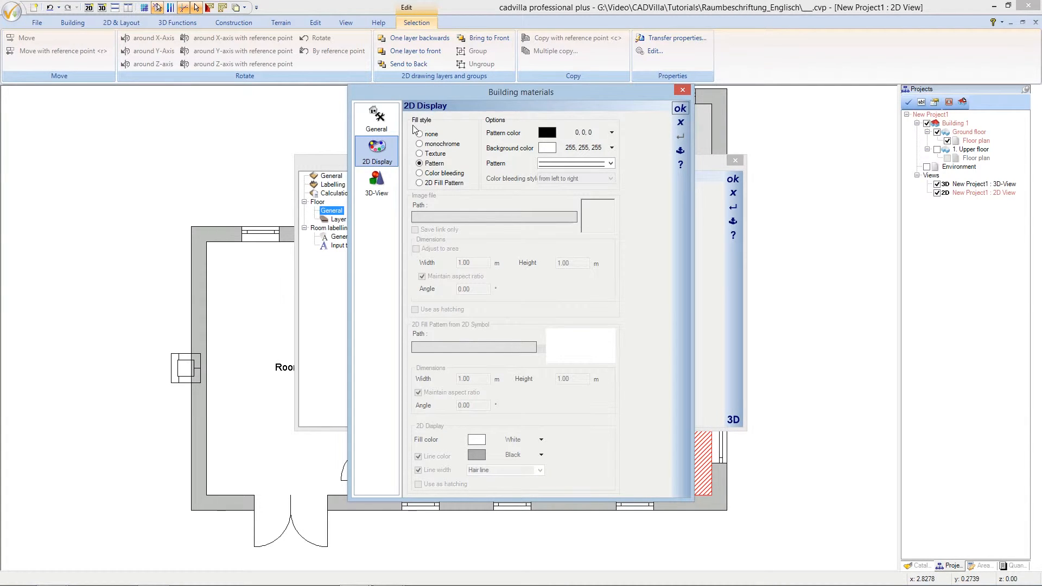
{"action": "left_click", "coordinate": [421, 184]}
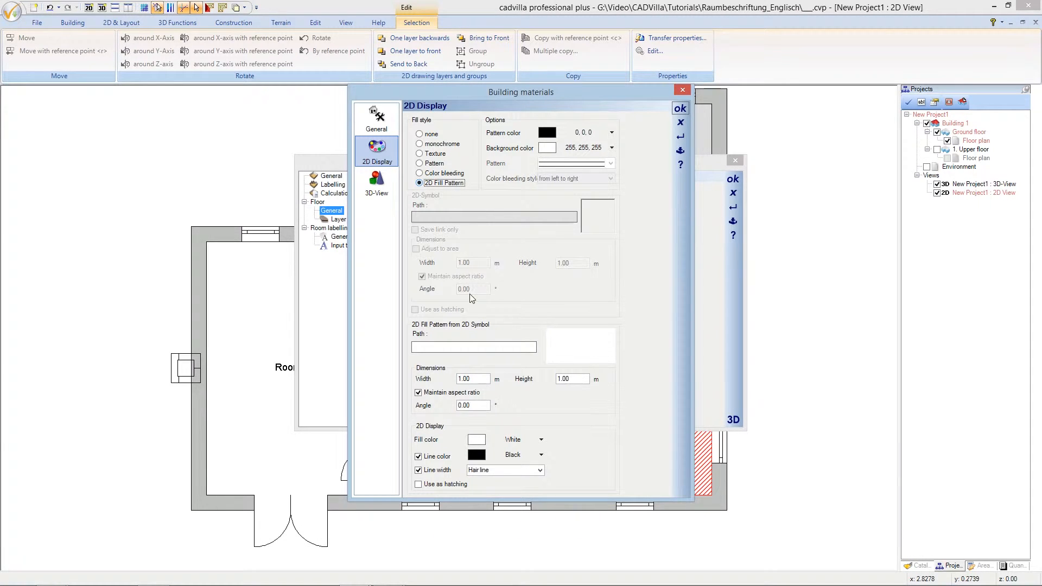
Step: Load the 2D symbol Parkett2.cys from the catalog's Graphics2D, 2D Pattern, Pattern folder as the floor's fill pattern
{"action": "left_click", "coordinate": [470, 349]}
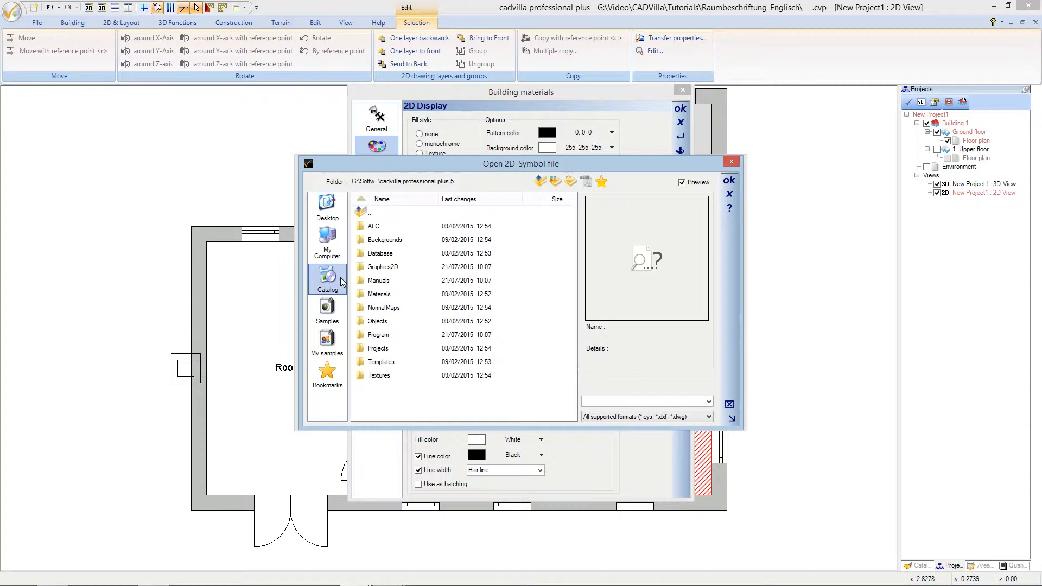
{"action": "double_click", "coordinate": [383, 267]}
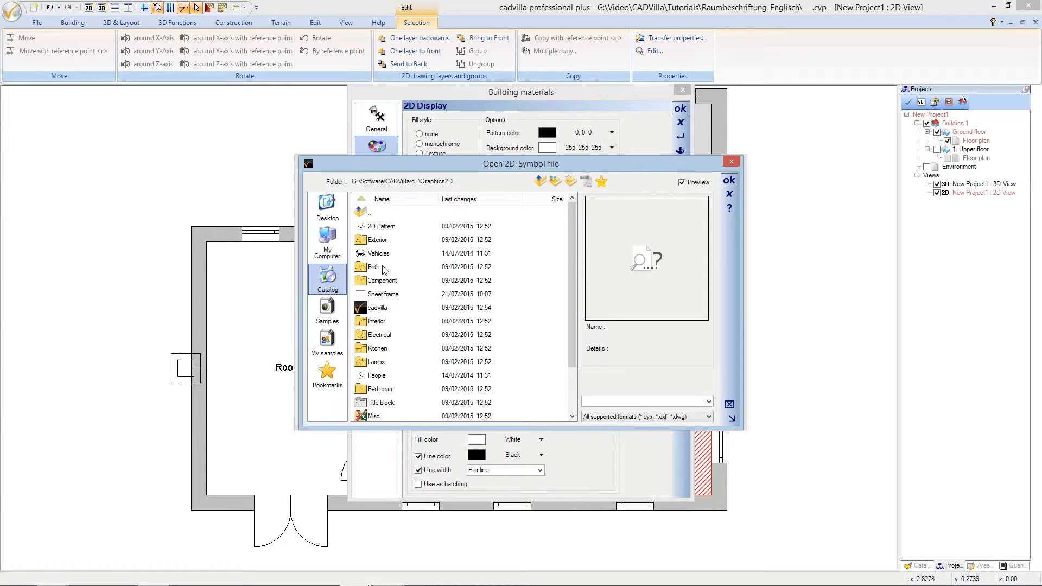
{"action": "left_click", "coordinate": [385, 228]}
{"action": "double_click", "coordinate": [385, 227]}
{"action": "double_click", "coordinate": [384, 227]}
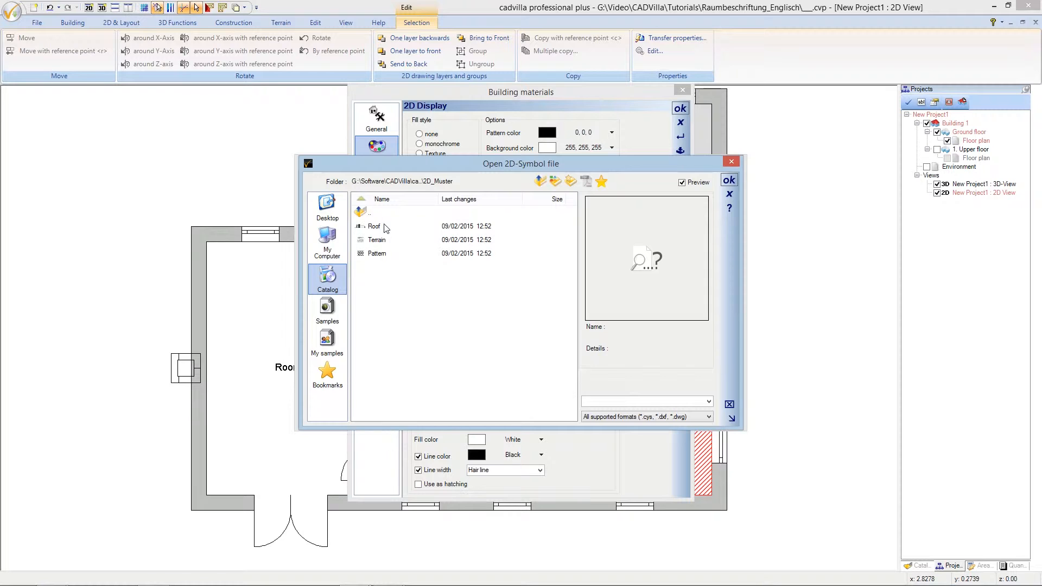
{"action": "double_click", "coordinate": [378, 253]}
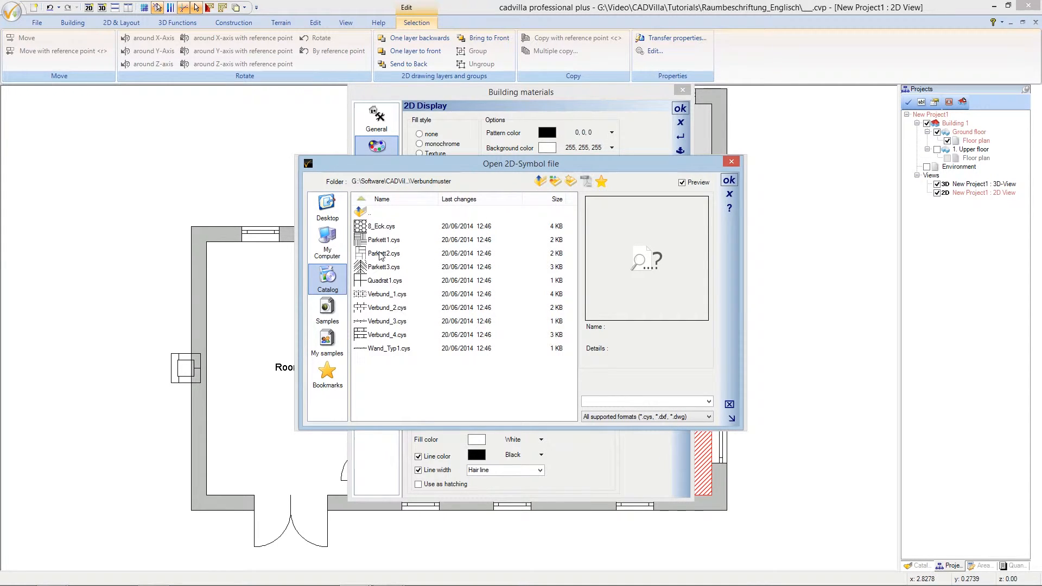
{"action": "left_click", "coordinate": [401, 257]}
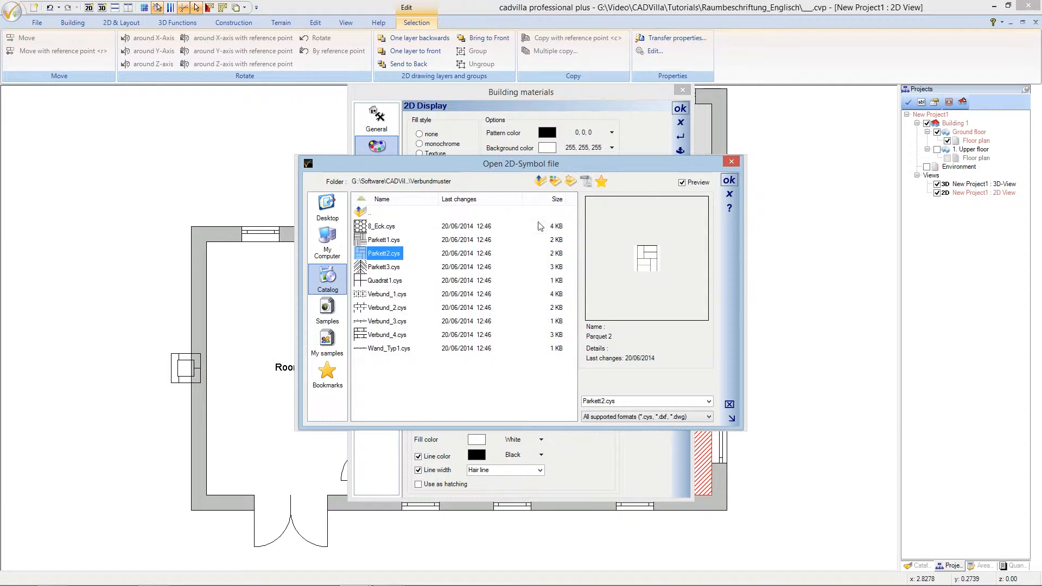
{"action": "left_click", "coordinate": [728, 182]}
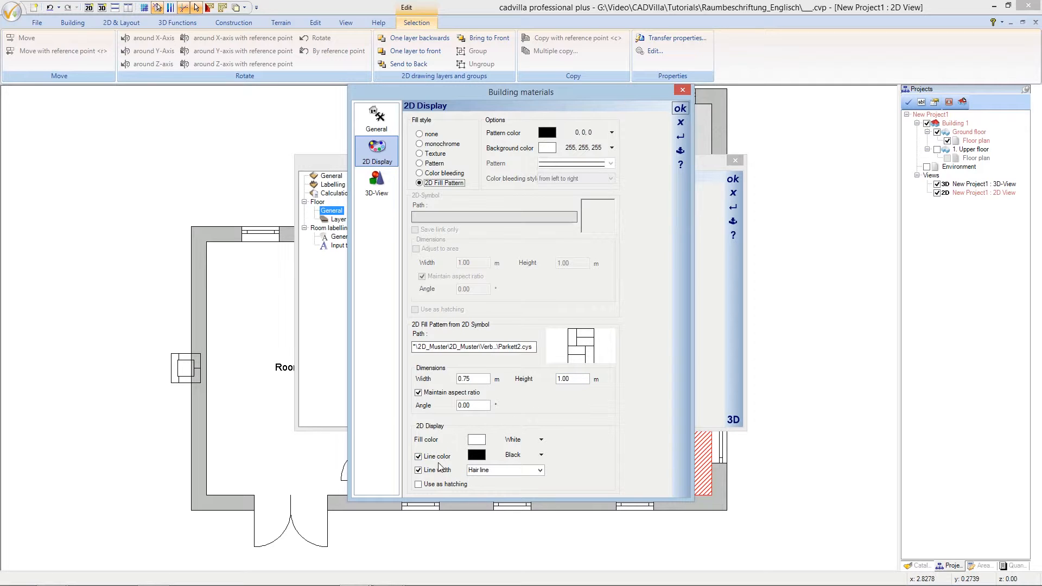
Step: Set the fill pattern's line color to Gainsboro and display the Sleeping room floor filled in top views
{"action": "left_click", "coordinate": [540, 456]}
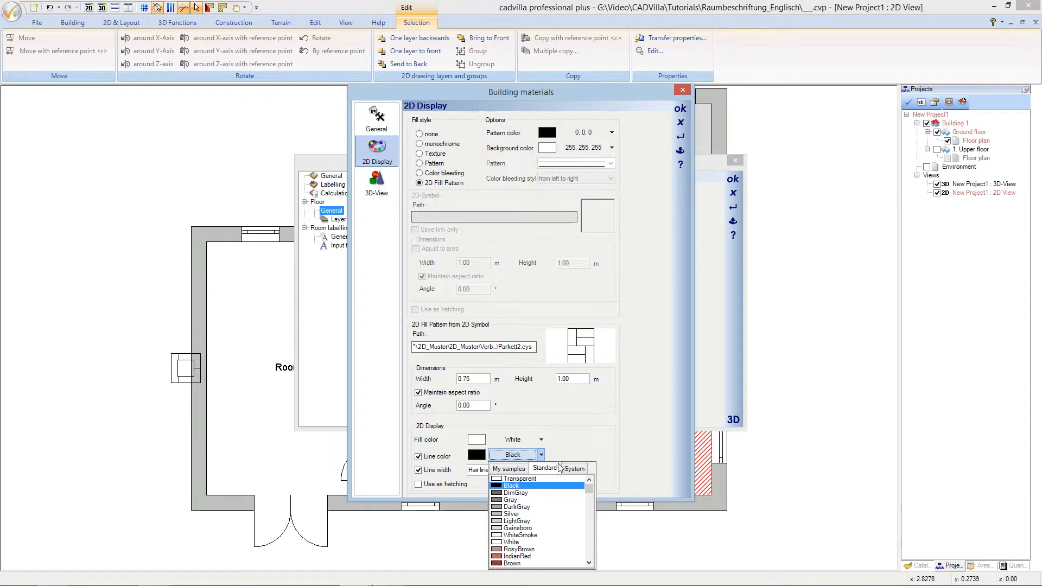
{"action": "left_click", "coordinate": [527, 529]}
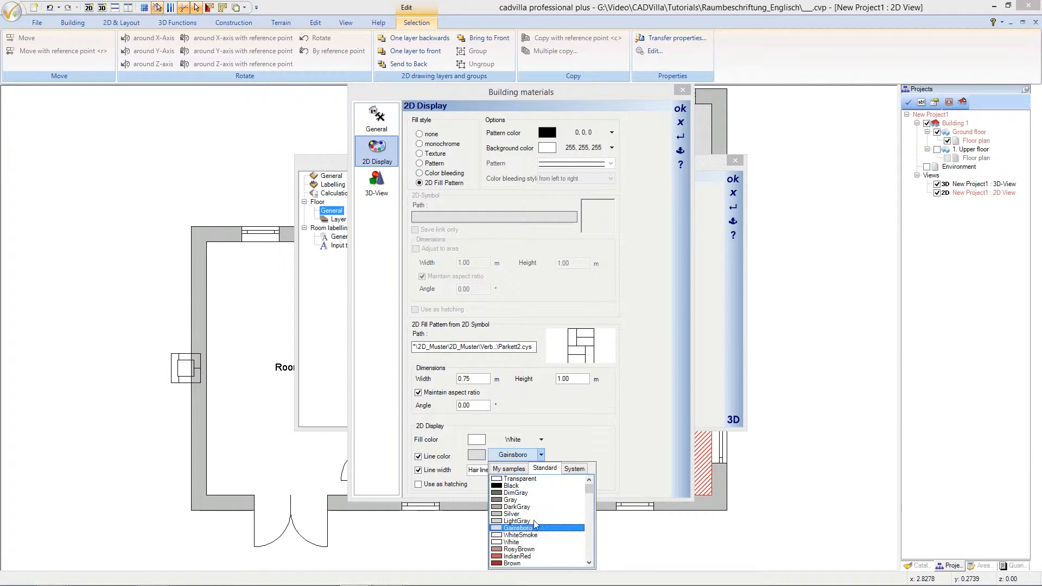
{"action": "left_click", "coordinate": [579, 450]}
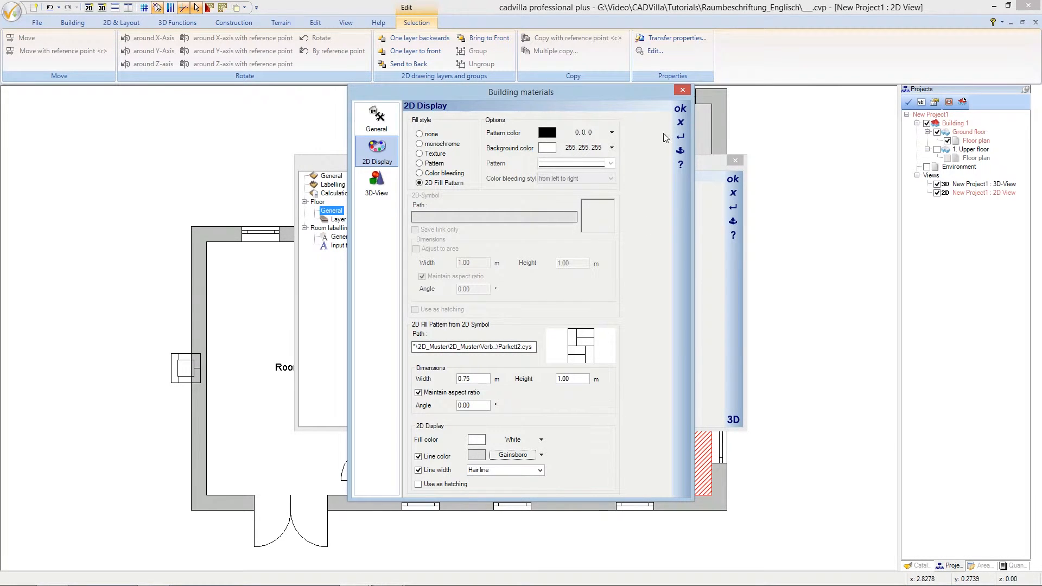
{"action": "left_click", "coordinate": [679, 109]}
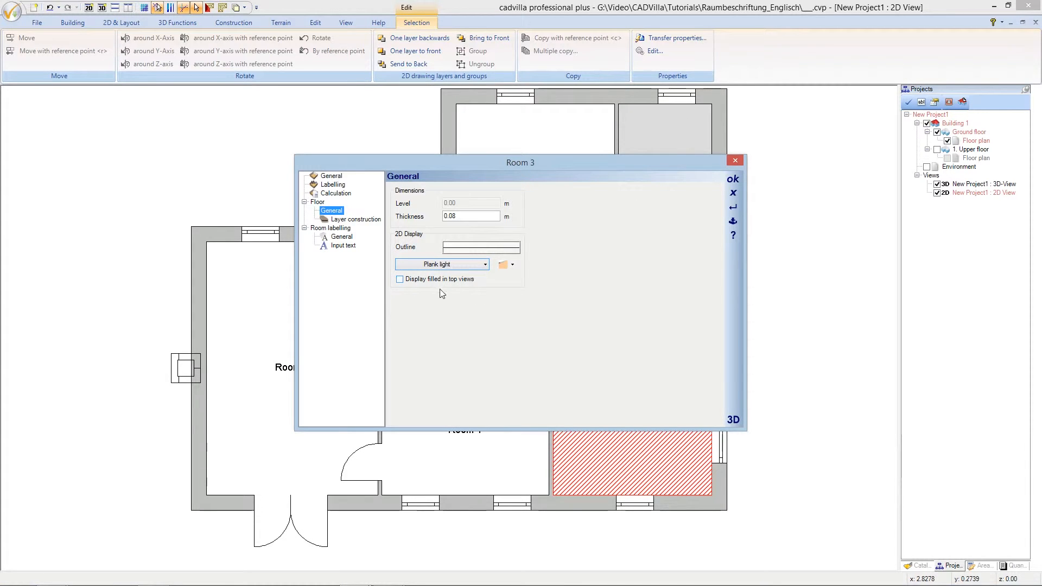
{"action": "left_click", "coordinate": [401, 282]}
Step: Link the Sleeping room label's font size to scale at 0,175 m, apply the room properties and deselect the room
{"action": "left_click", "coordinate": [349, 246]}
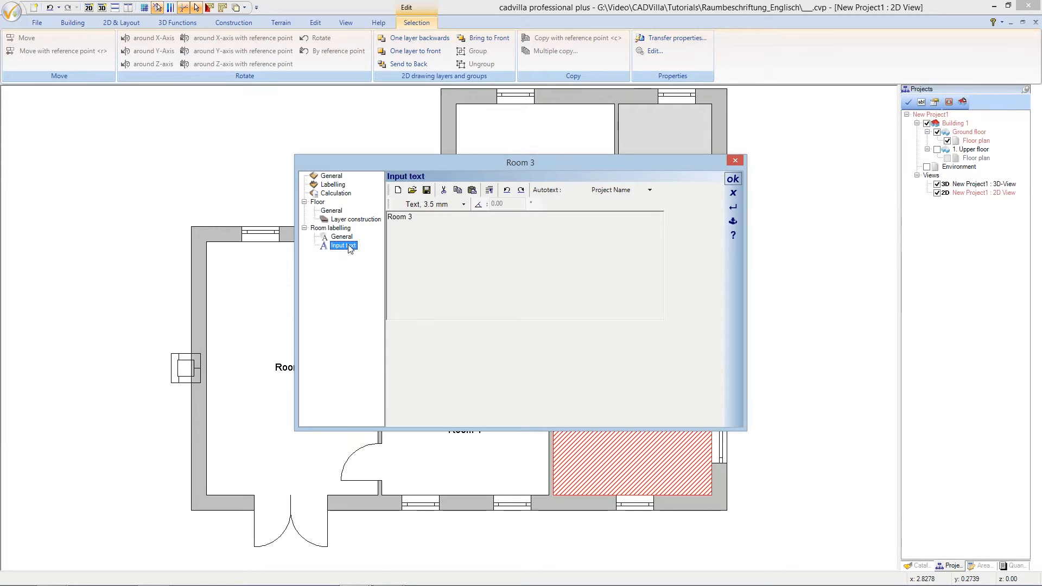
{"action": "left_click", "coordinate": [447, 206]}
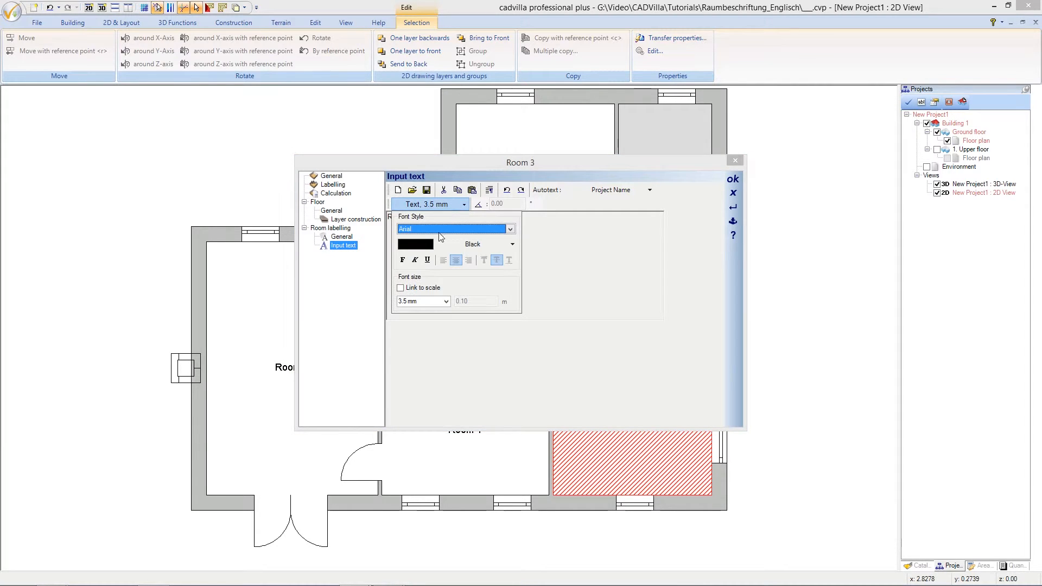
{"action": "left_click", "coordinate": [413, 288]}
{"action": "key", "text": "Tab"}
{"action": "type", "text": "0,175"}
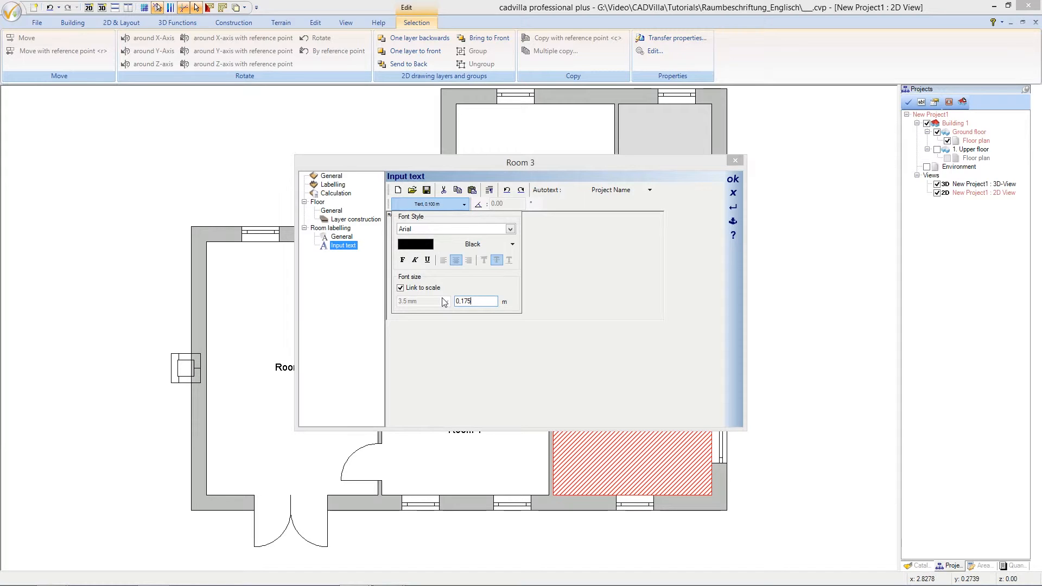
{"action": "left_click", "coordinate": [464, 204]}
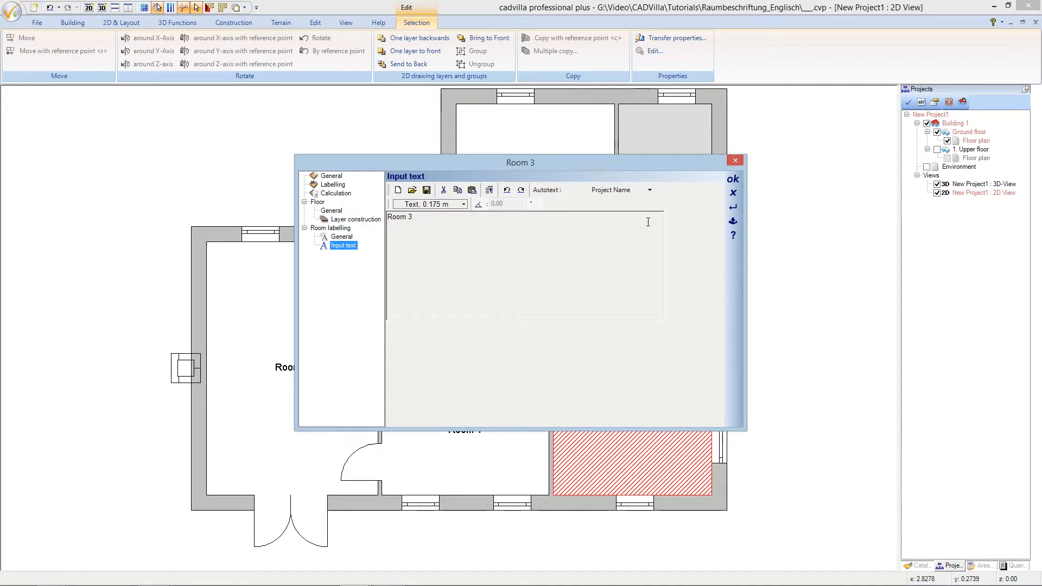
{"action": "left_click", "coordinate": [732, 180]}
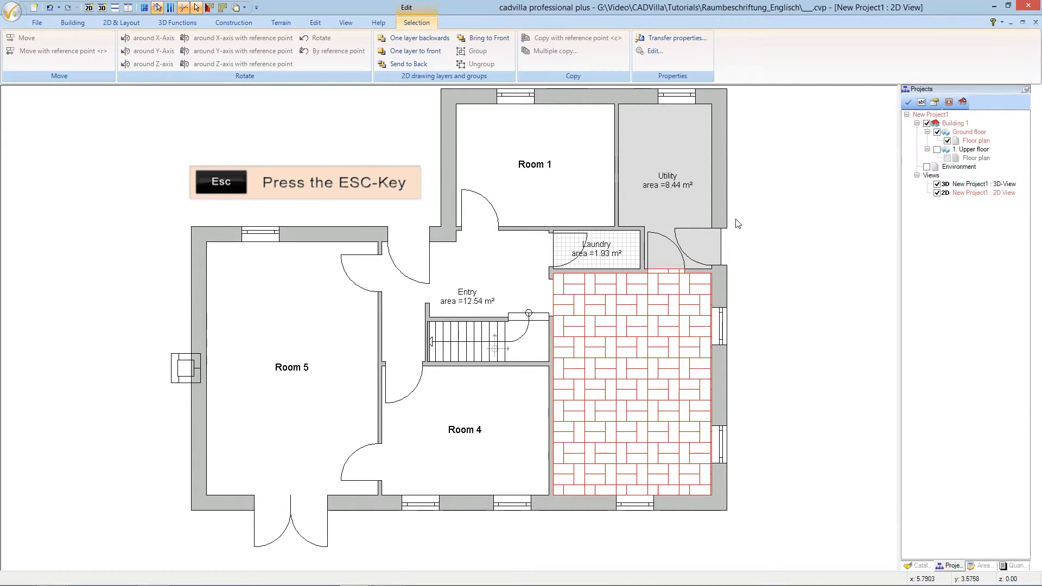
{"action": "key", "text": "Escape"}
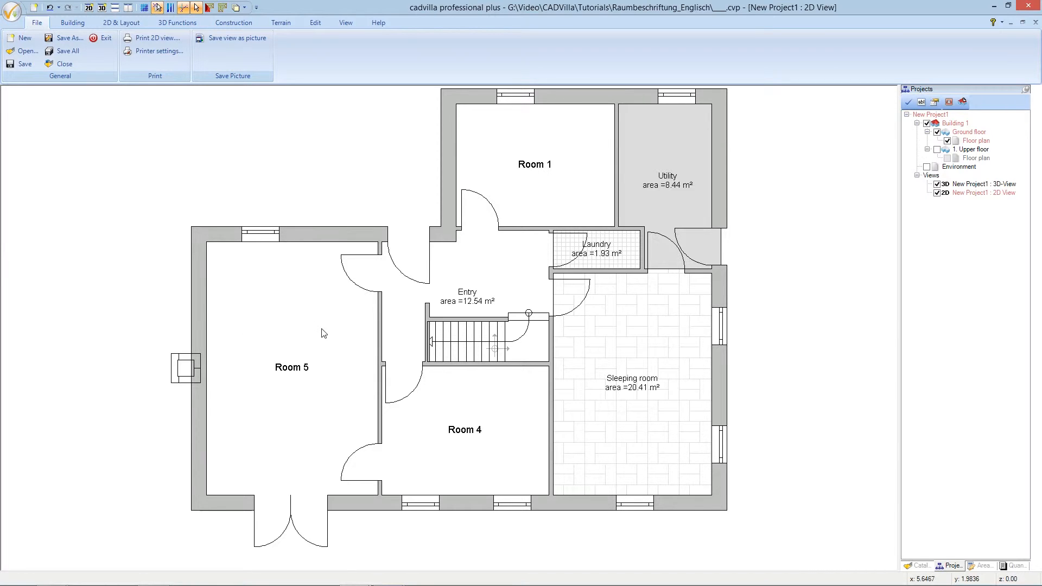
Step: Open the properties of Room 5 and rename the room "Living room"
{"action": "left_click", "coordinate": [300, 399]}
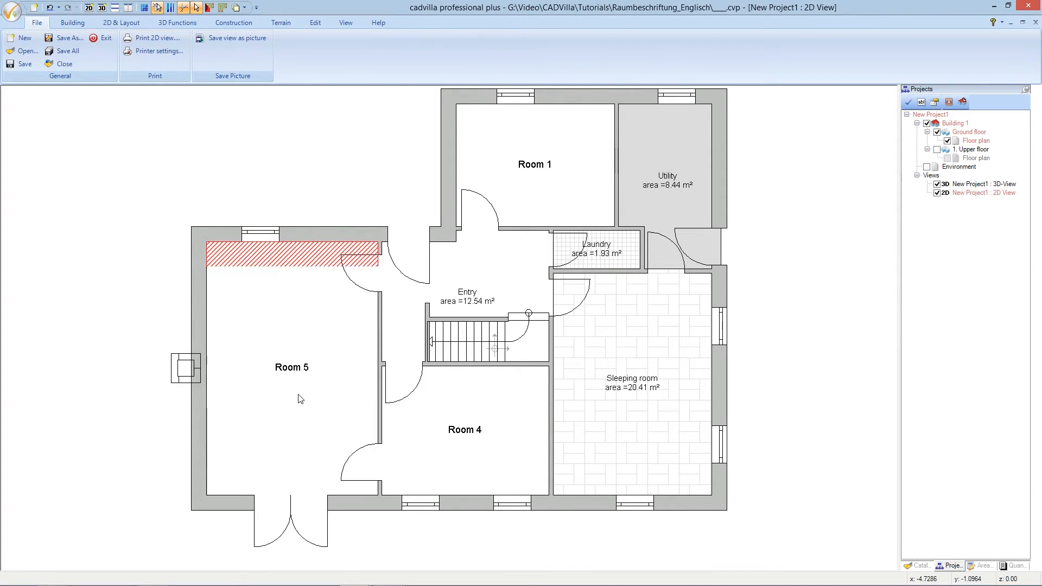
{"action": "right_click", "coordinate": [299, 396]}
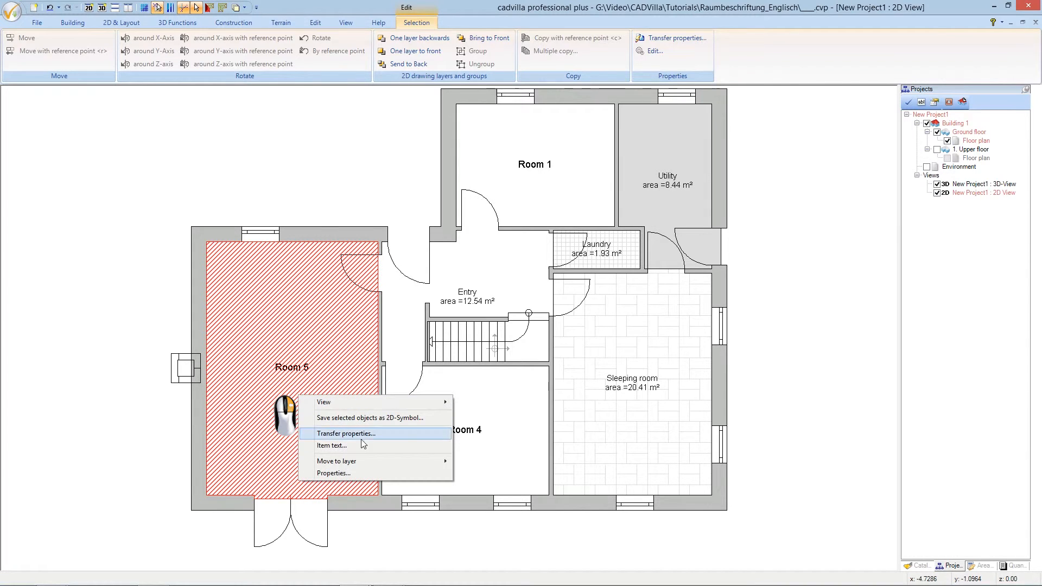
{"action": "left_click", "coordinate": [364, 471]}
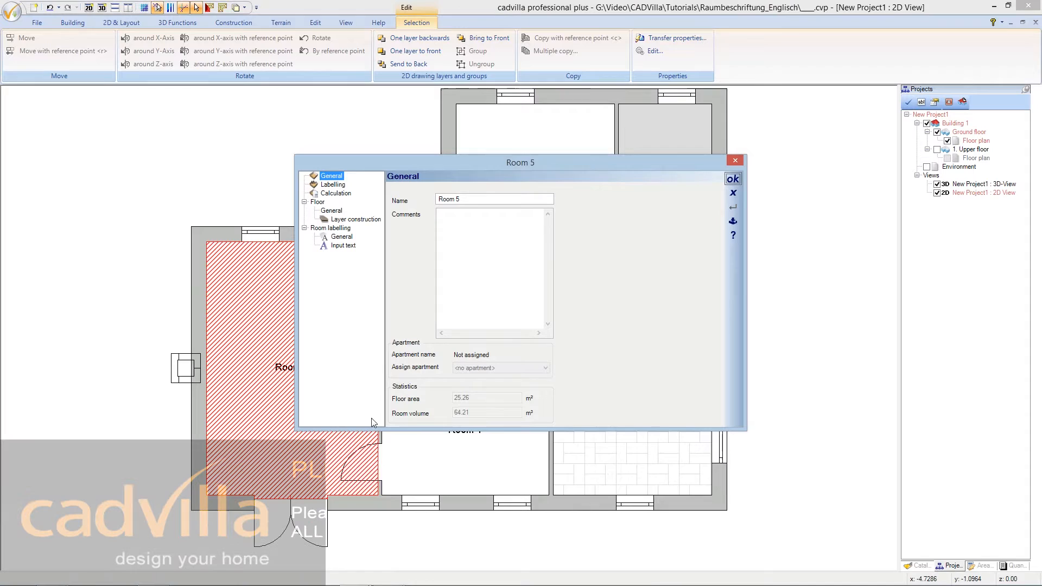
{"action": "left_click_drag", "start_coordinate": [470, 199], "coordinate": [431, 200]}
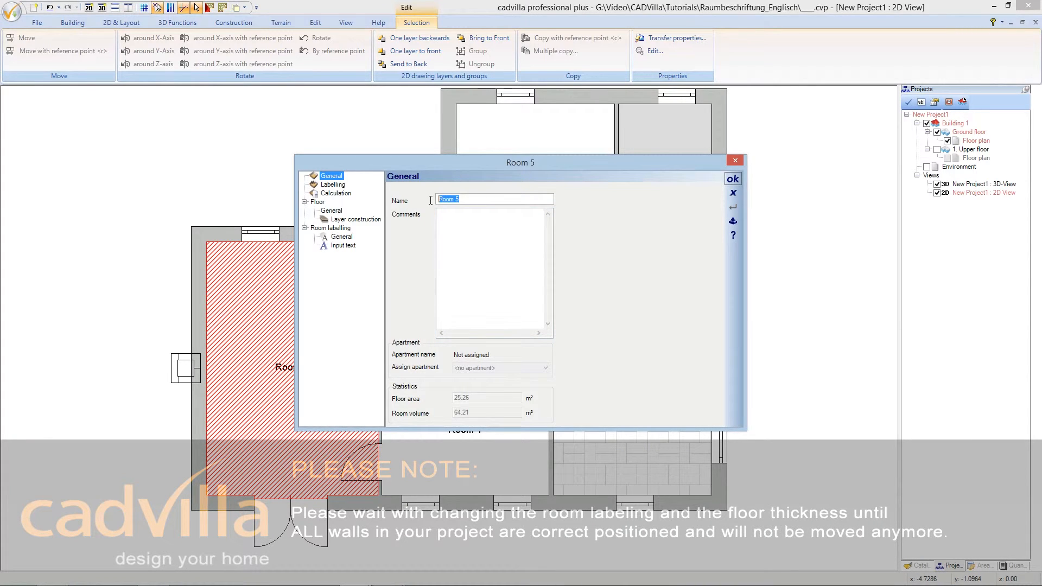
{"action": "type", "text": "Living room"}
Step: Add the living area to the Living room's label with the prefix "Living area ="
{"action": "left_click", "coordinate": [341, 185]}
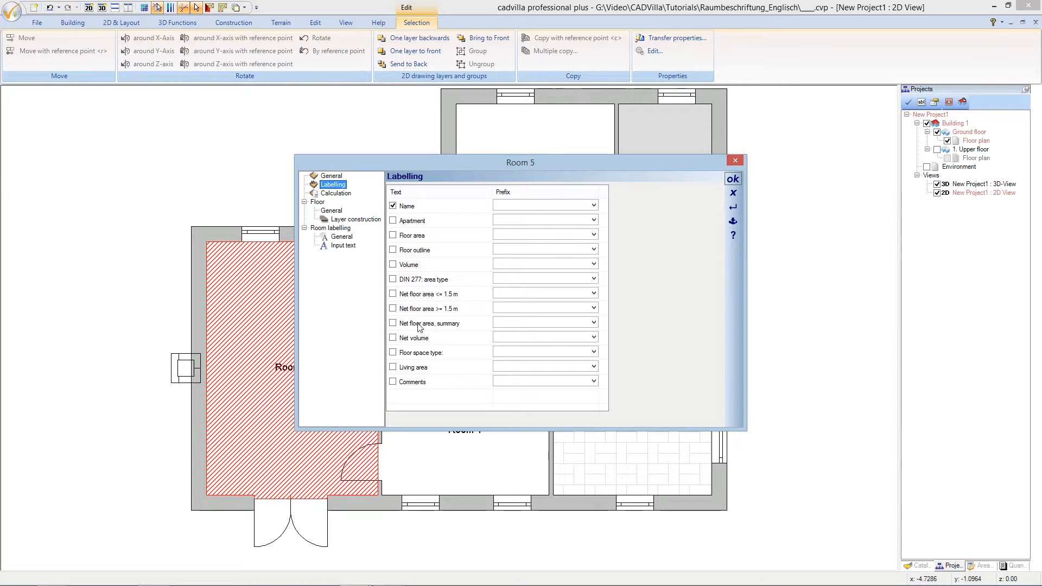
{"action": "left_click", "coordinate": [393, 368]}
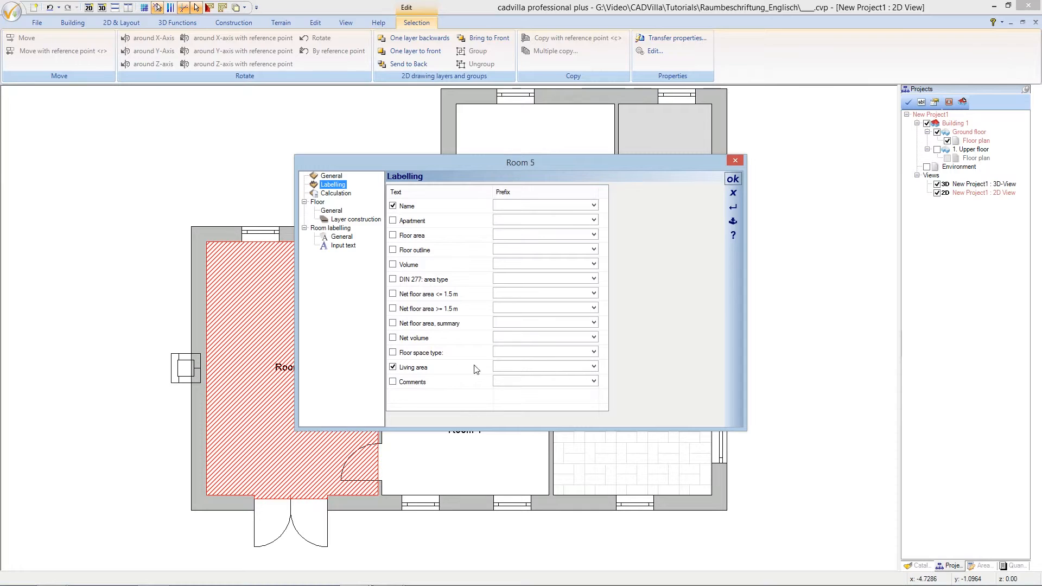
{"action": "left_click", "coordinate": [498, 365]}
{"action": "type", "text": "Living area ="}
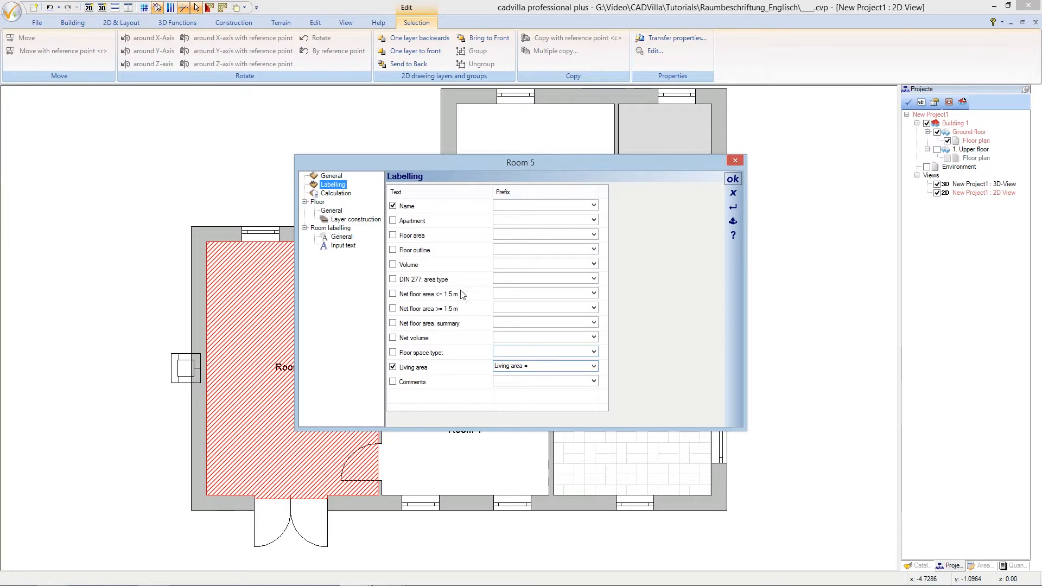
Step: Open the floor's Plank light building material and set its 2D fill style to Texture
{"action": "left_click", "coordinate": [332, 211]}
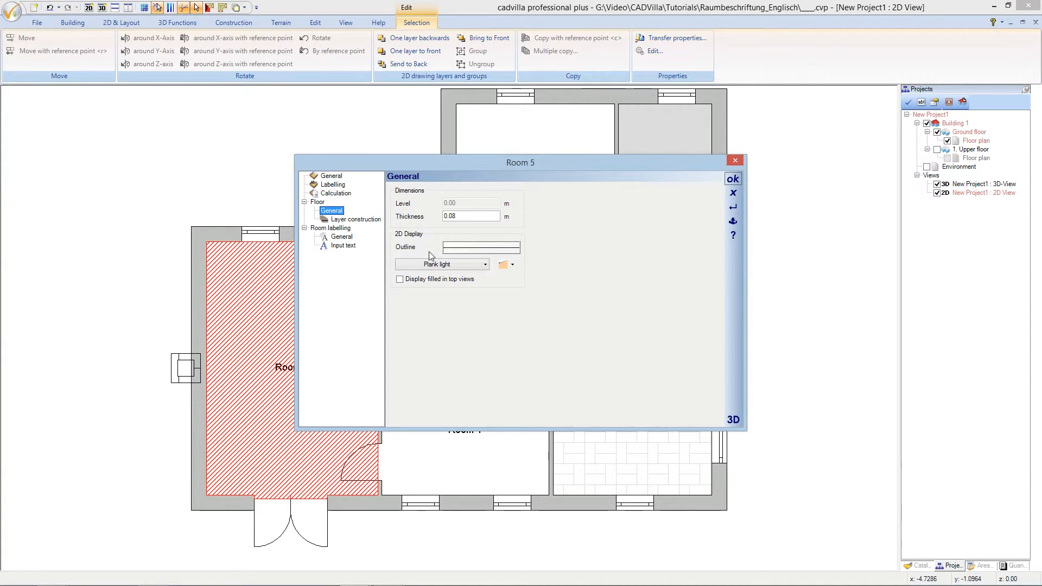
{"action": "left_click", "coordinate": [432, 265]}
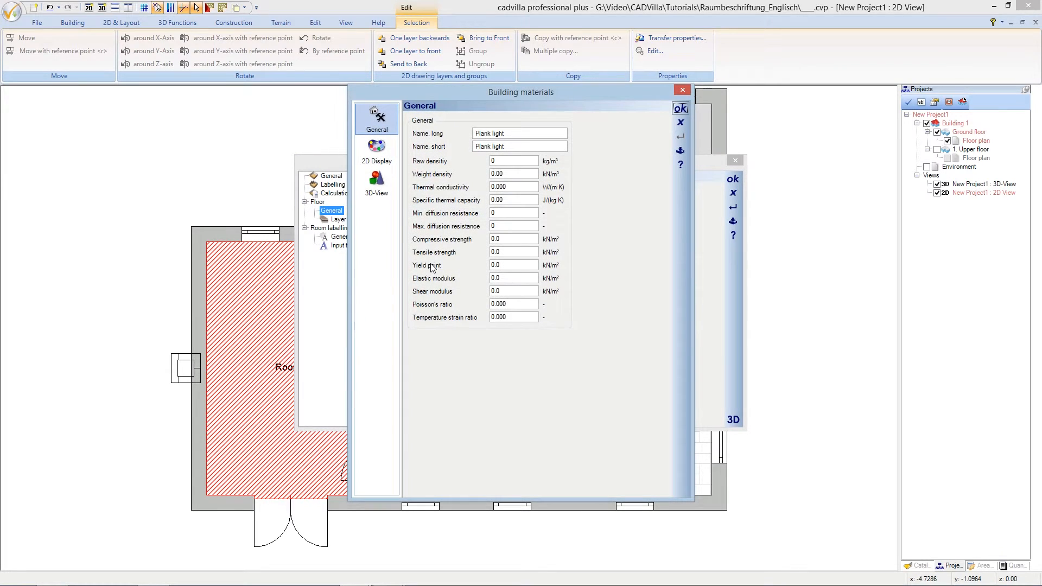
{"action": "left_click", "coordinate": [376, 154]}
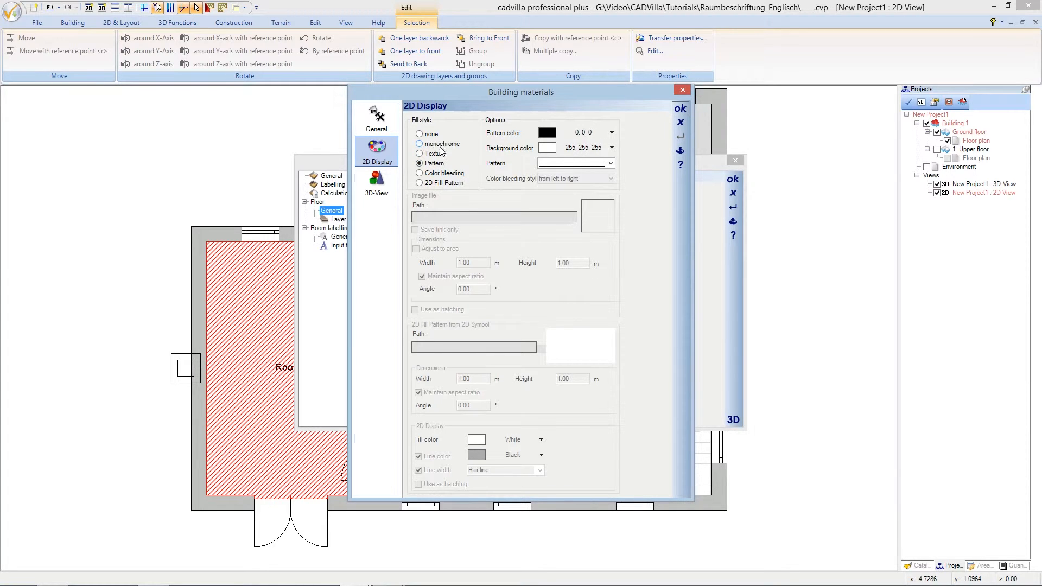
{"action": "left_click", "coordinate": [419, 155]}
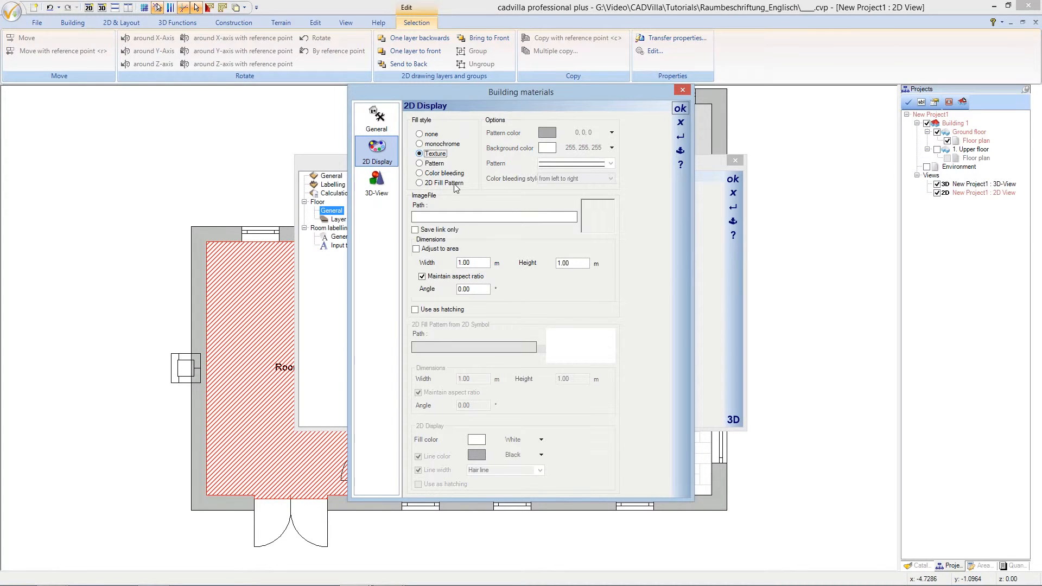
Step: Assign the Spruce_wood2a structure image from the catalog's wood textures and display the floor filled in top views
{"action": "left_click", "coordinate": [460, 217]}
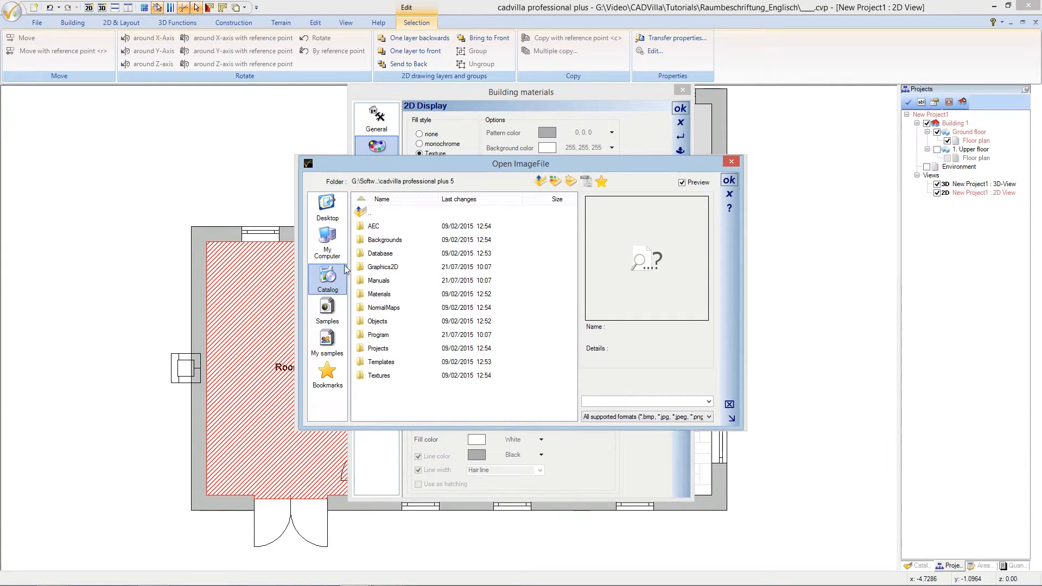
{"action": "double_click", "coordinate": [379, 375]}
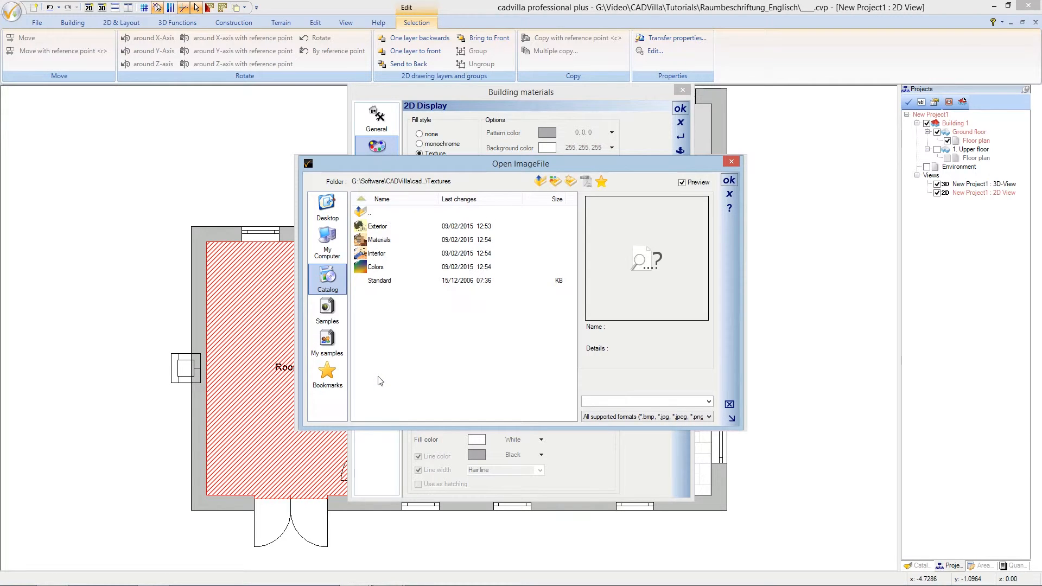
{"action": "double_click", "coordinate": [379, 241]}
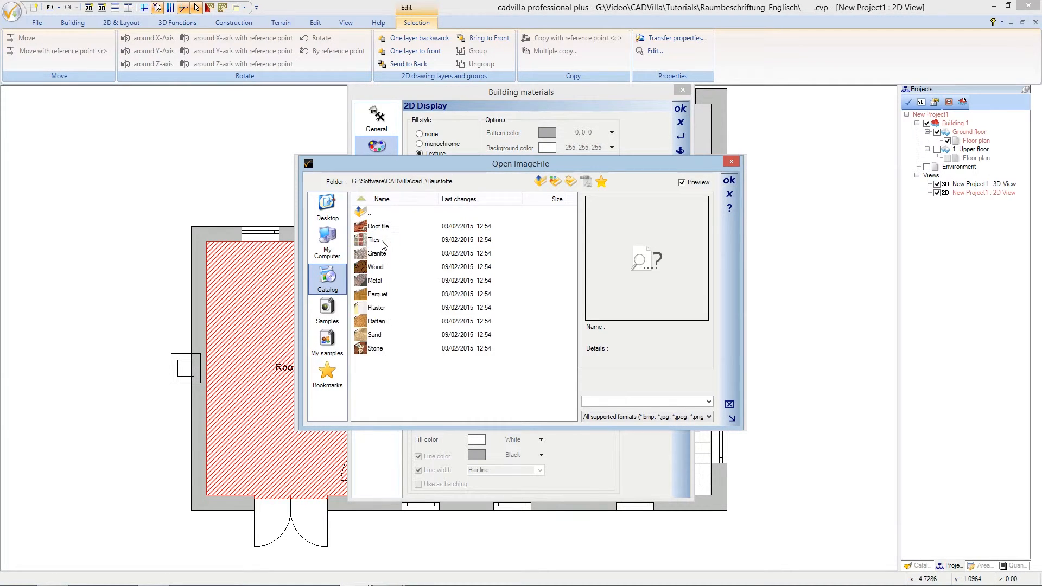
{"action": "double_click", "coordinate": [377, 269]}
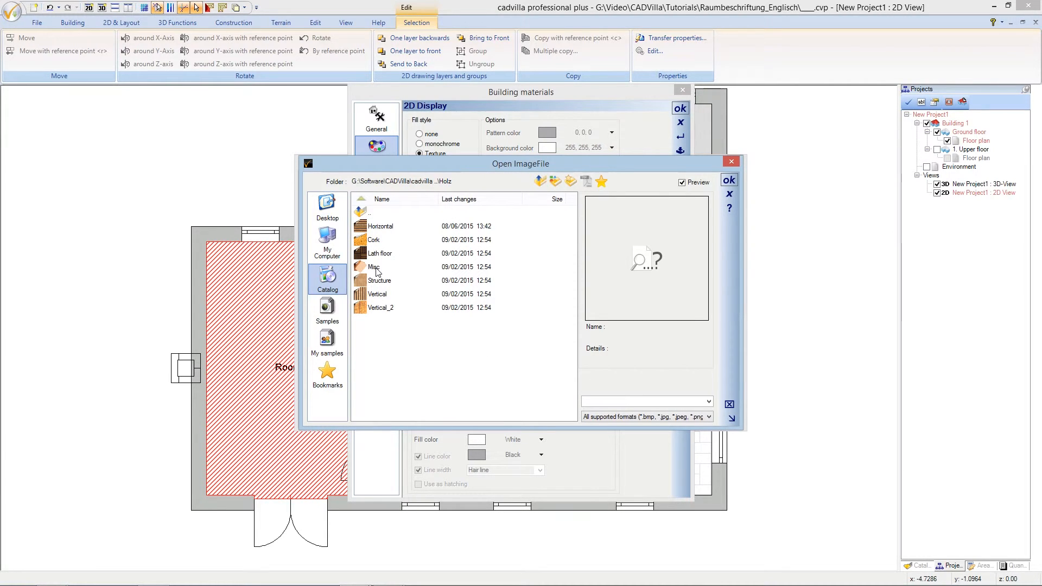
{"action": "double_click", "coordinate": [380, 282]}
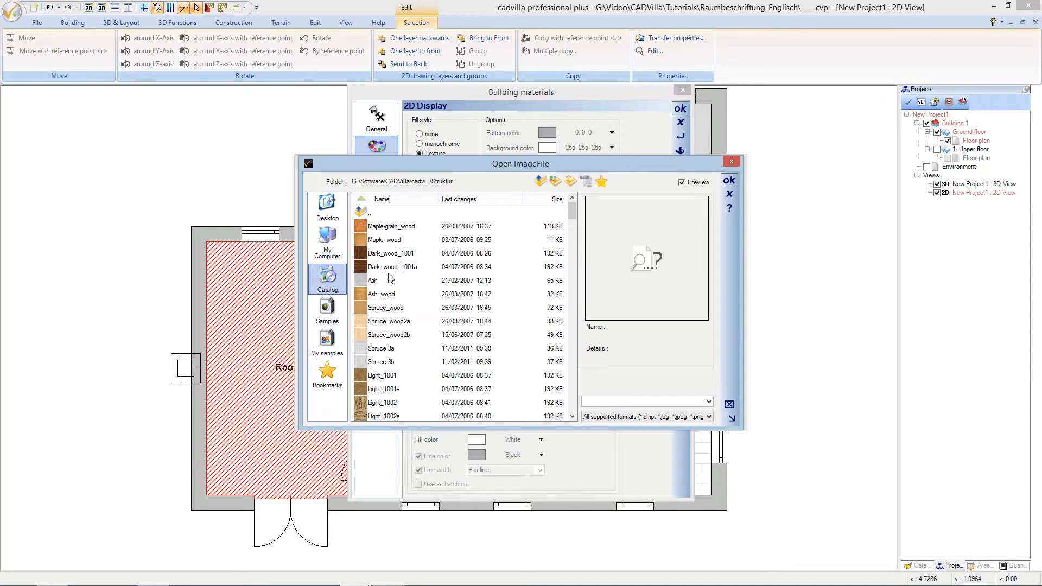
{"action": "left_click", "coordinate": [398, 323]}
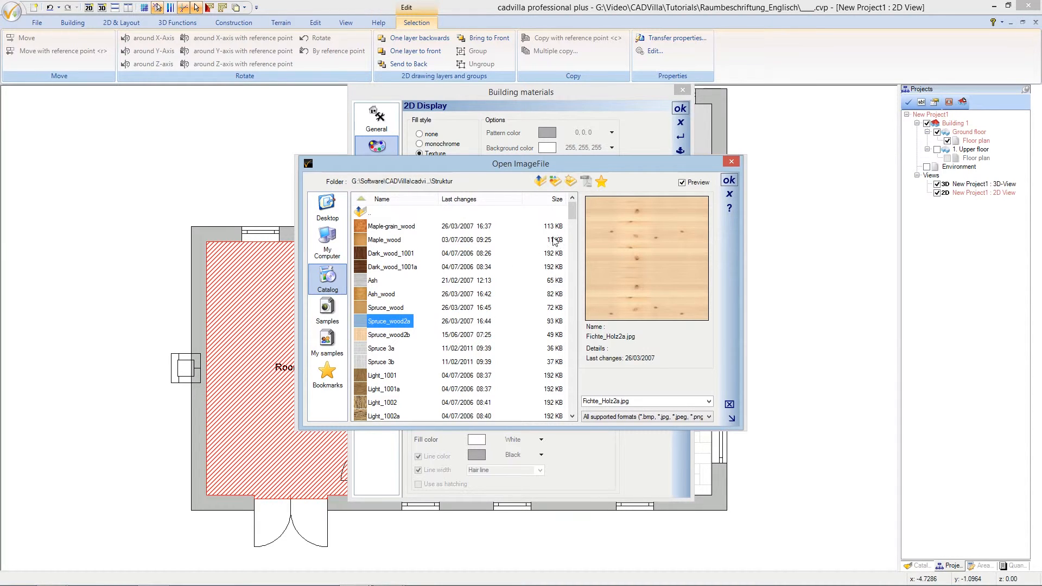
{"action": "left_click", "coordinate": [727, 181]}
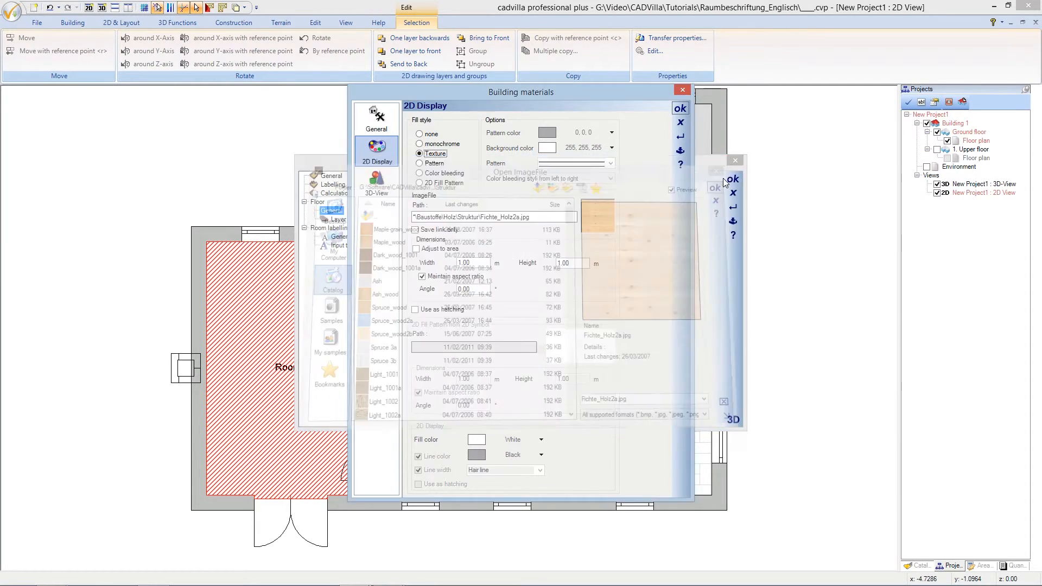
{"action": "left_click", "coordinate": [679, 108]}
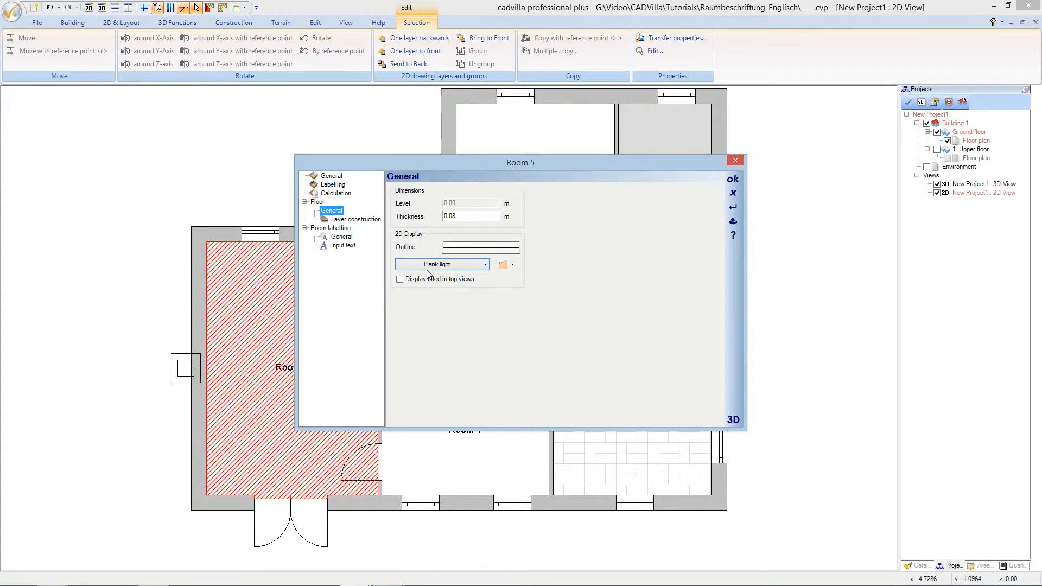
{"action": "left_click", "coordinate": [403, 281]}
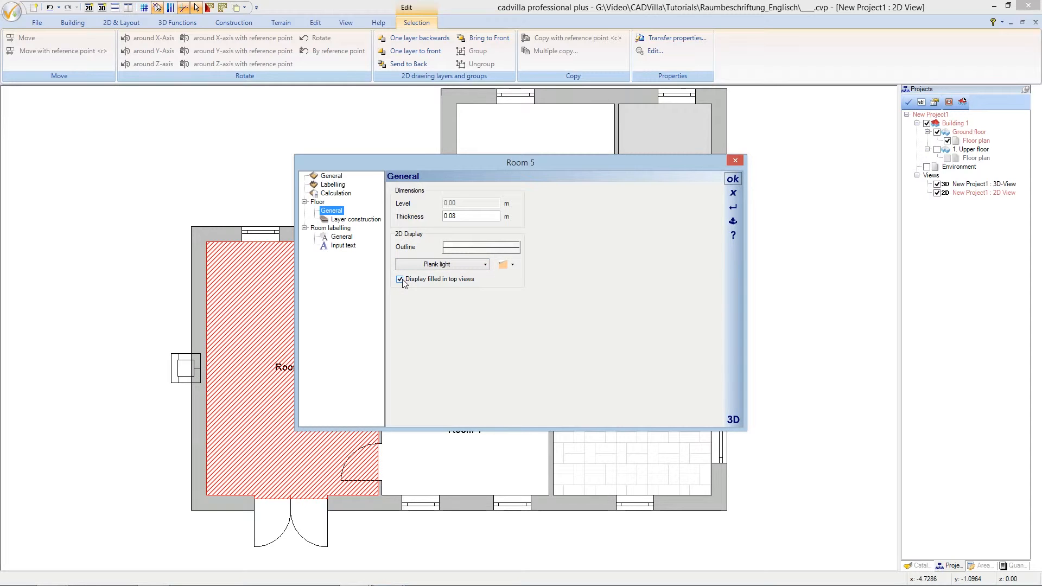
Step: Set the thickness of the Floor pavement layer to 0.10 m in the floor's layer construction
{"action": "left_click", "coordinate": [358, 219]}
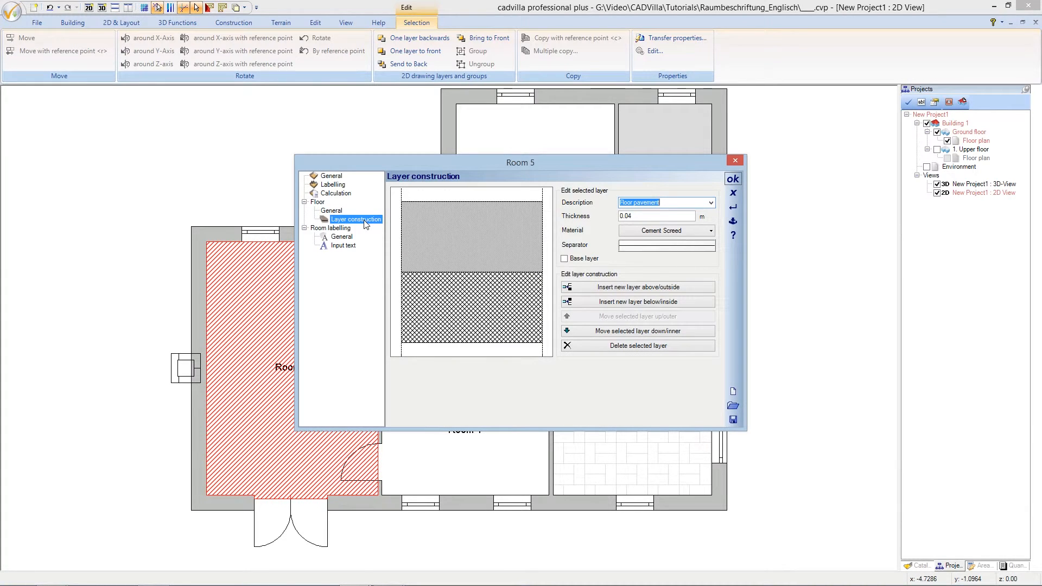
{"action": "left_click", "coordinate": [467, 226]}
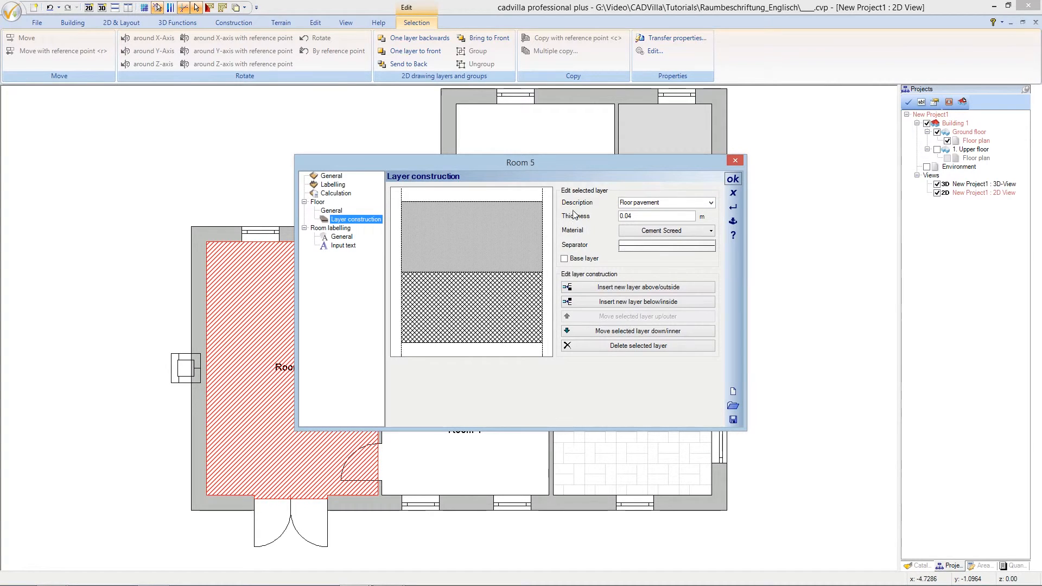
{"action": "double_click", "coordinate": [621, 216]}
{"action": "type", "text": "0.1"}
{"action": "key", "text": "Tab"}
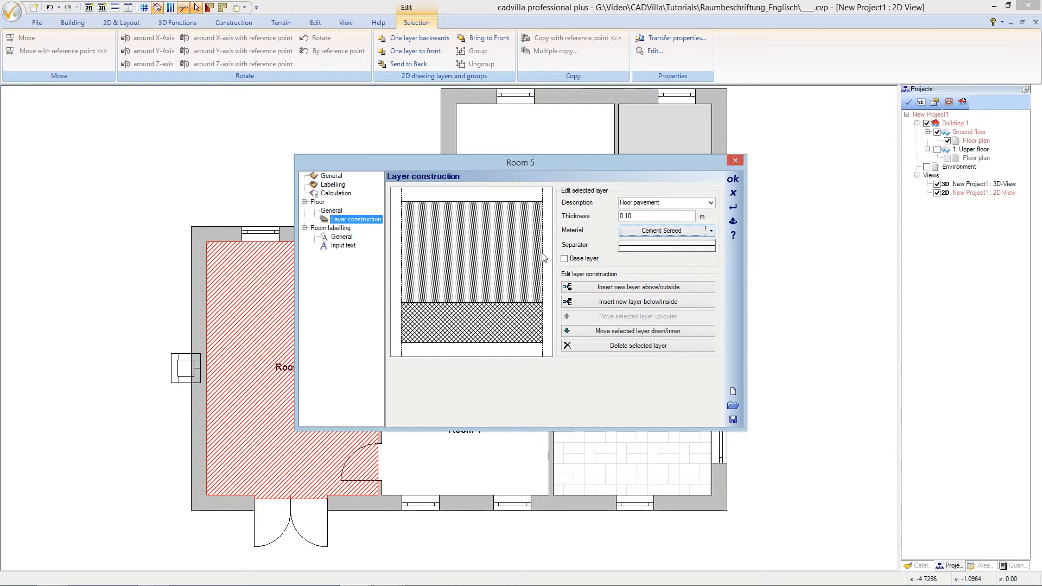
Step: Link the room label's font size to scale at 0,175 m, apply the room properties and deselect the room
{"action": "left_click", "coordinate": [345, 247]}
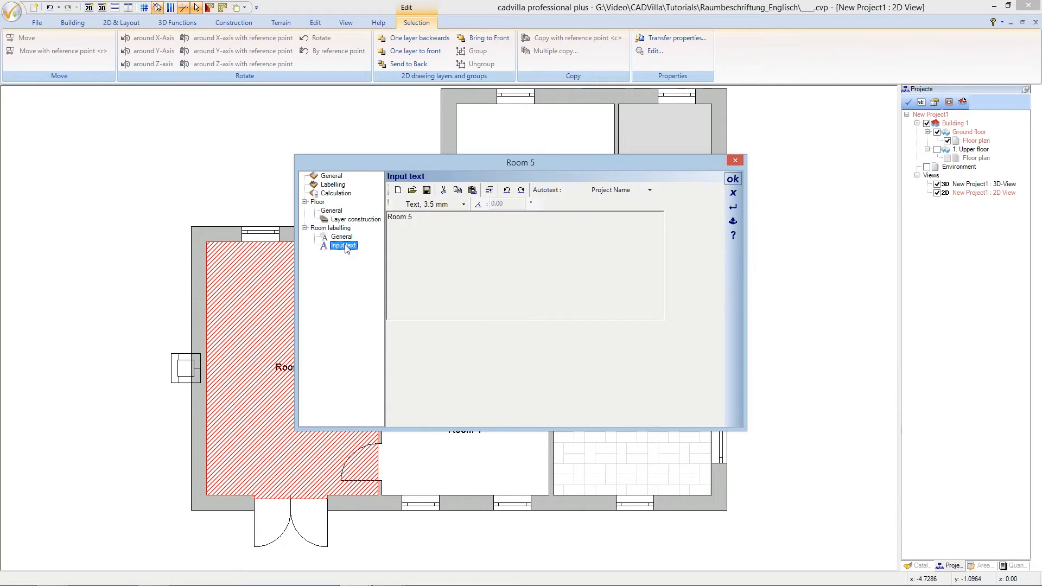
{"action": "left_click", "coordinate": [457, 209]}
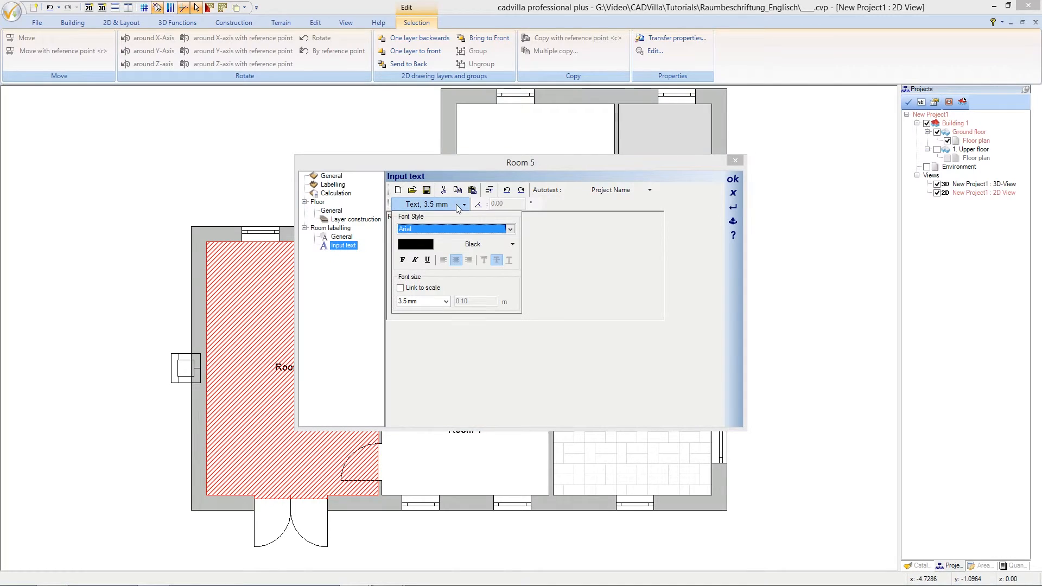
{"action": "left_click", "coordinate": [436, 288]}
{"action": "left_click_drag", "start_coordinate": [477, 300], "coordinate": [437, 297]}
{"action": "type", "text": "0"}
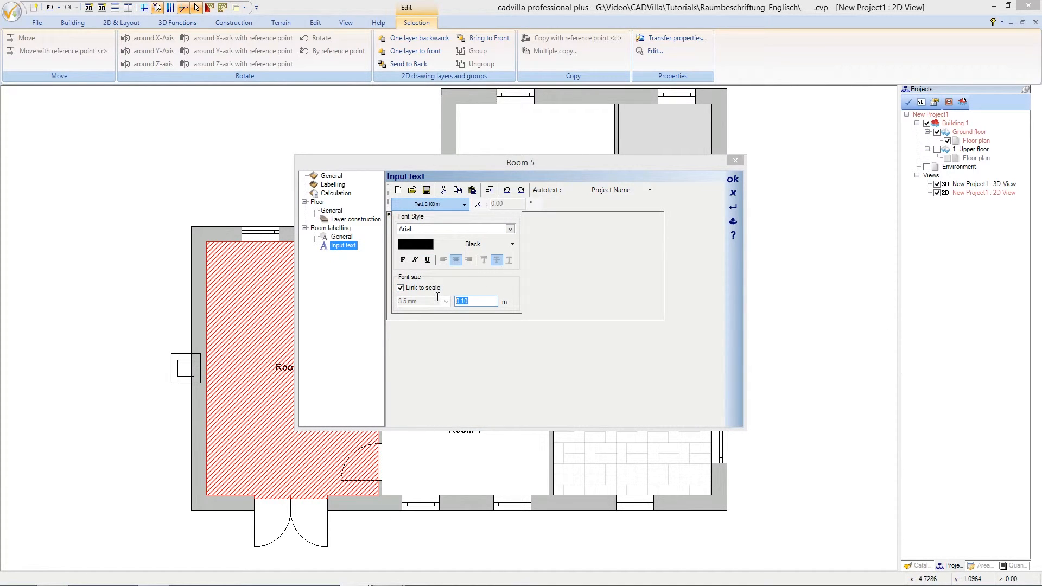
{"action": "type", "text": ",175"}
{"action": "left_click", "coordinate": [466, 205]}
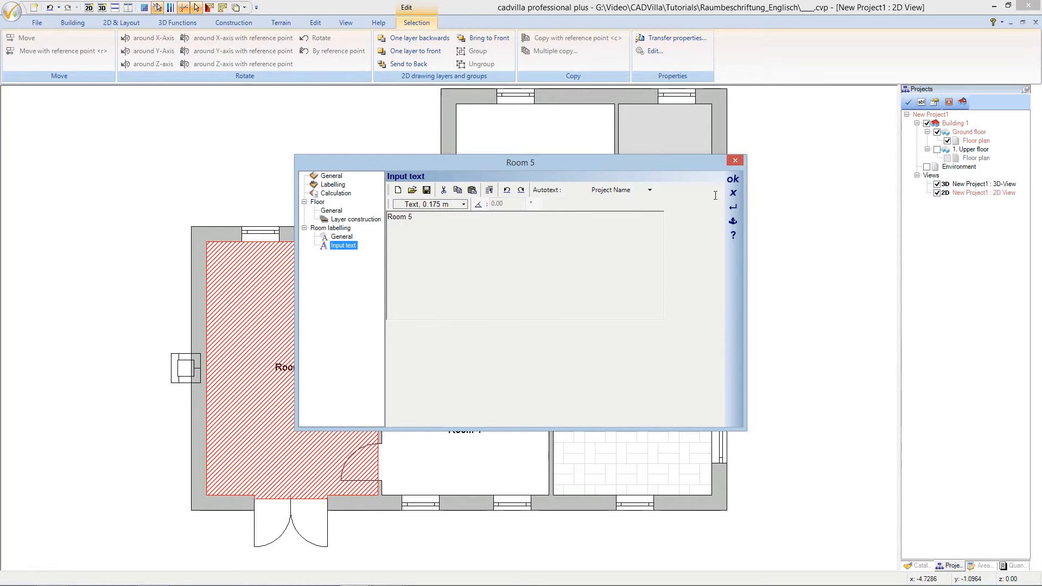
{"action": "left_click", "coordinate": [733, 179]}
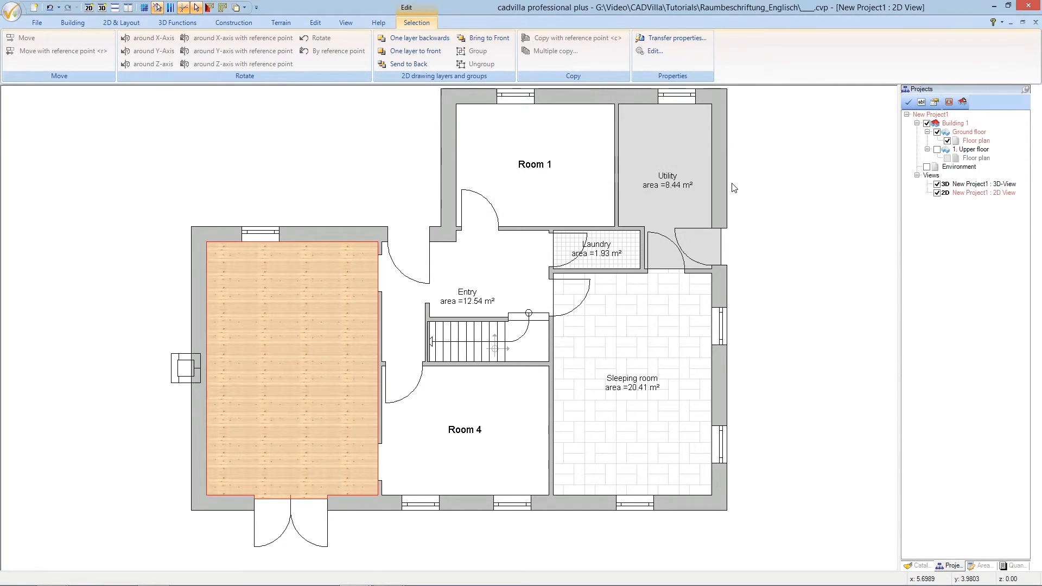
{"action": "key", "text": "Escape"}
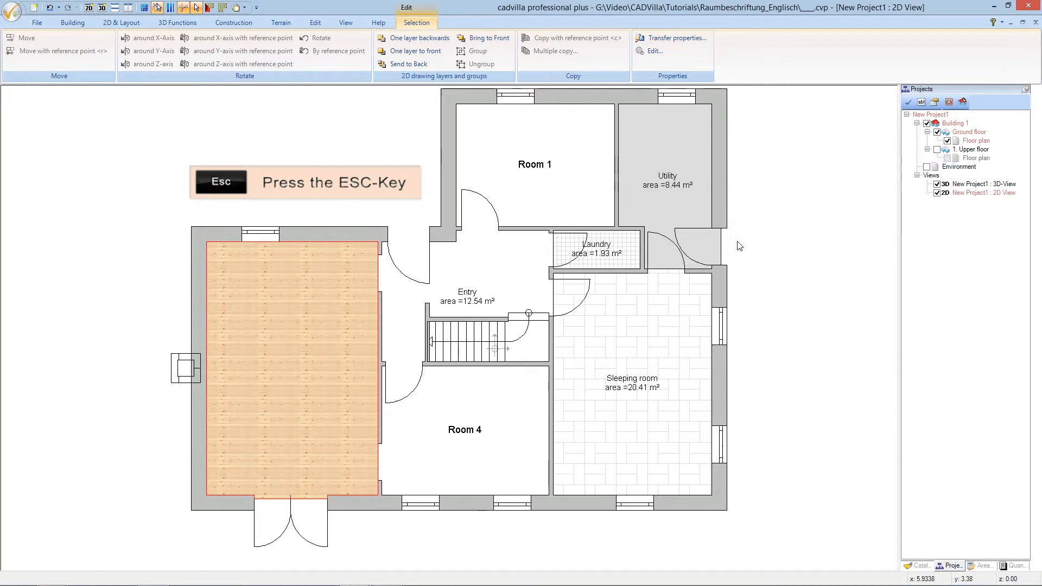
{"action": "key", "text": "Escape"}
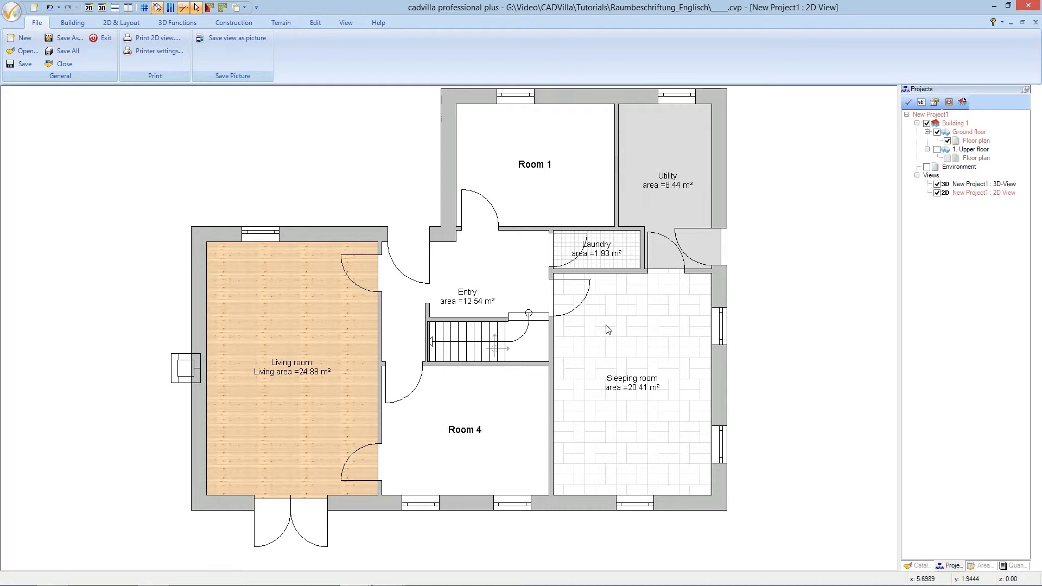
Step: Reopen the Living room's Plank light floor material and change the width of its 2D texture, maintaining the aspect ratio
{"action": "left_click", "coordinate": [332, 309]}
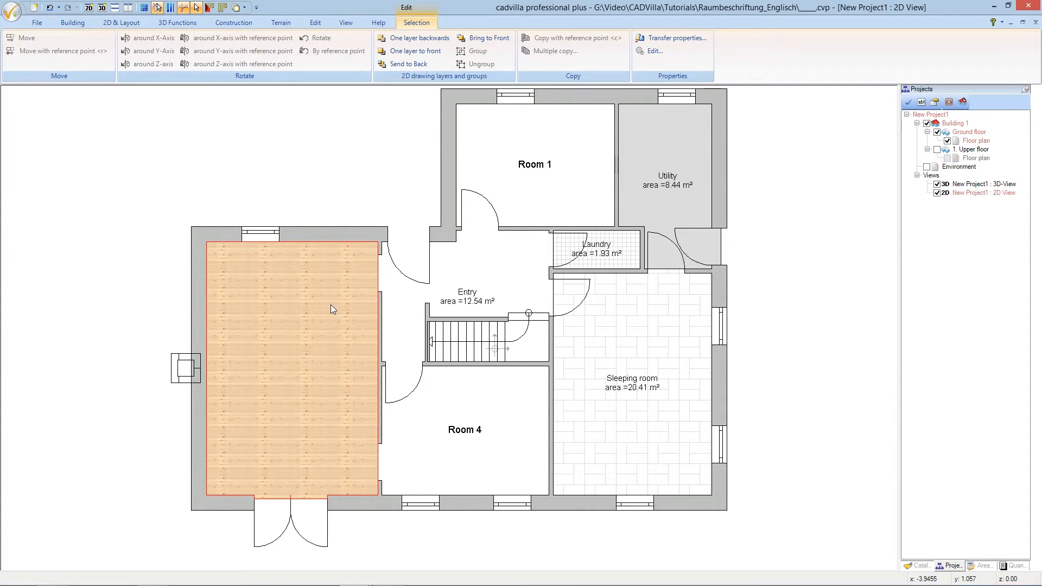
{"action": "left_click", "coordinate": [331, 306]}
{"action": "double_click", "coordinate": [330, 306]}
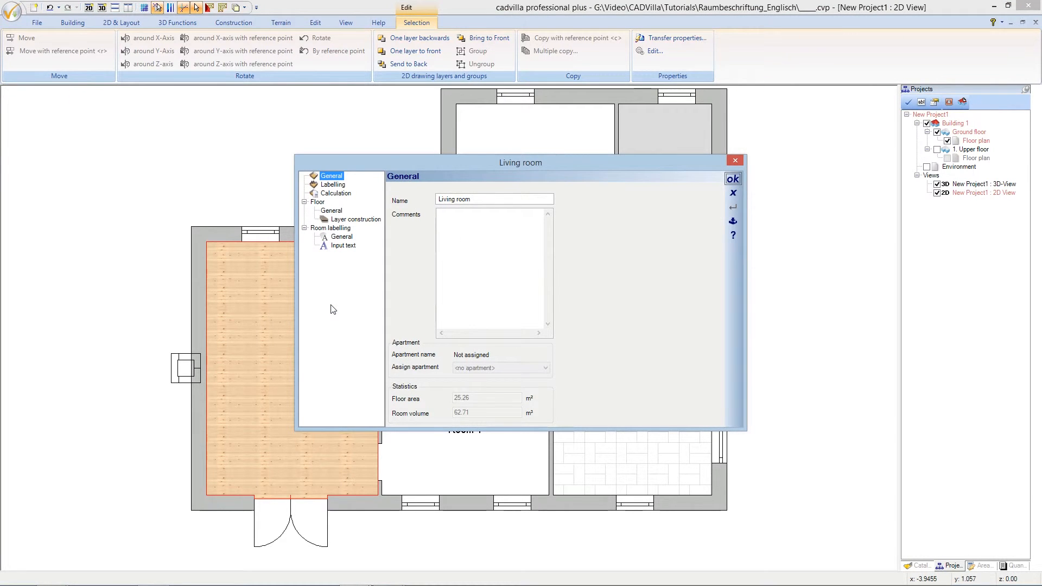
{"action": "left_click", "coordinate": [332, 211]}
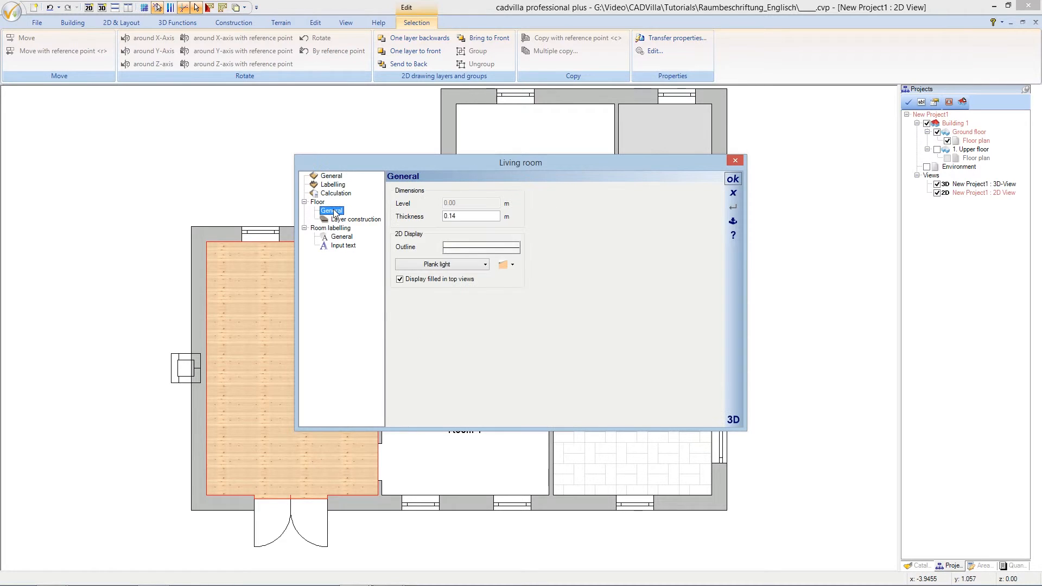
{"action": "left_click", "coordinate": [424, 268]}
{"action": "left_click", "coordinate": [378, 160]}
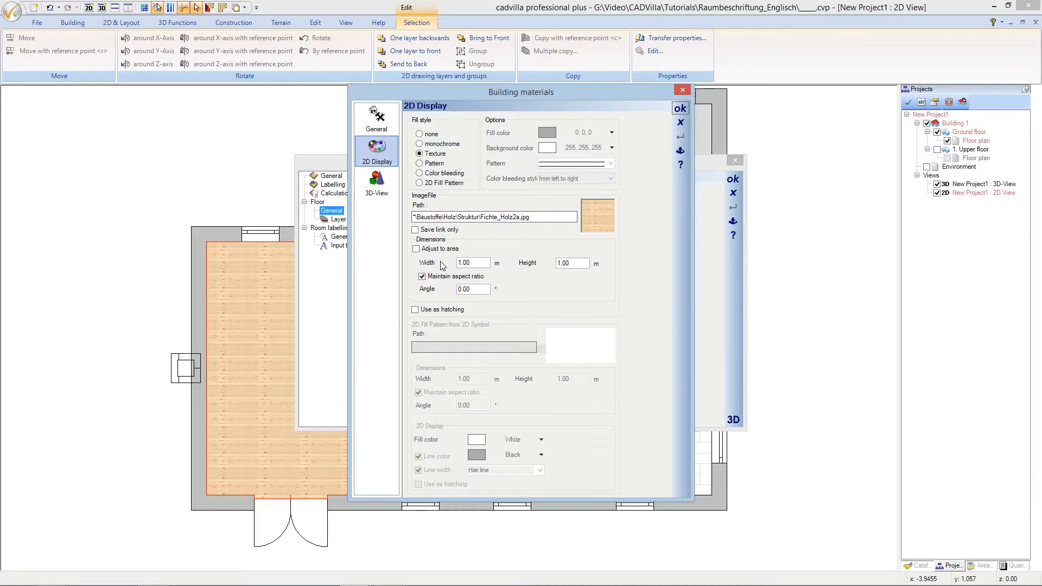
{"action": "left_click", "coordinate": [470, 263]}
{"action": "double_click", "coordinate": [473, 261]}
{"action": "type", "text": "1."}
{"action": "key", "text": "Tab"}
Step: Set the wood texture's angle to 90°, apply the material and room properties, and deselect the Living room
{"action": "left_click", "coordinate": [472, 288]}
{"action": "left_click_drag", "start_coordinate": [472, 288], "coordinate": [433, 289]}
{"action": "type", "text": "90"}
{"action": "left_click", "coordinate": [679, 109]}
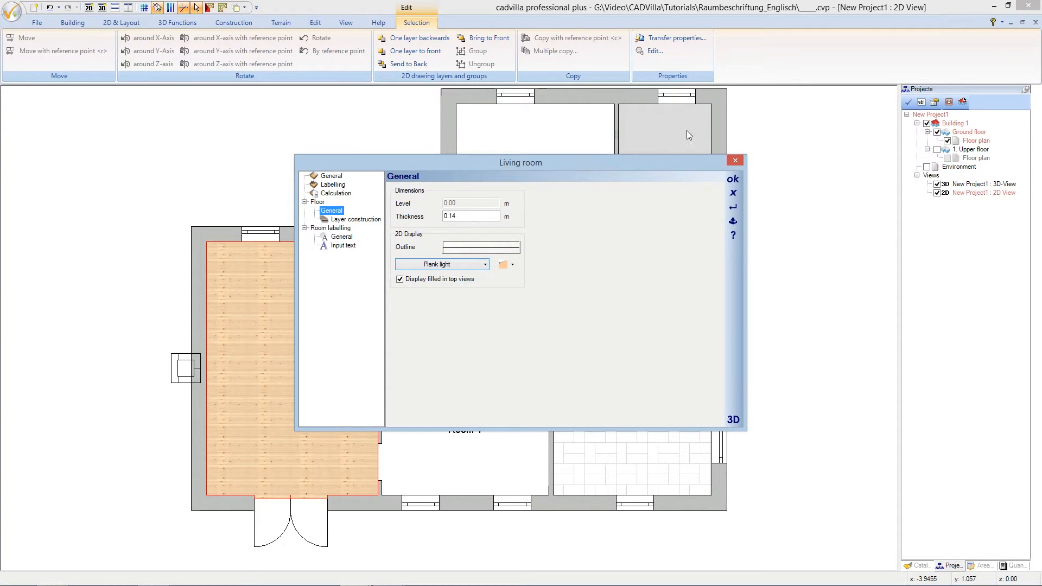
{"action": "left_click", "coordinate": [732, 178]}
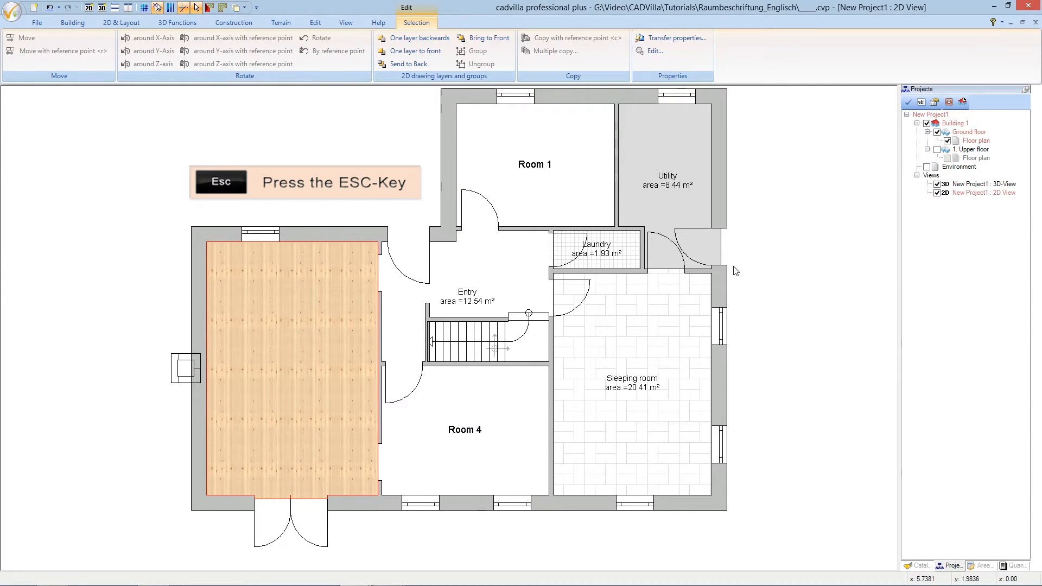
{"action": "key", "text": "Escape"}
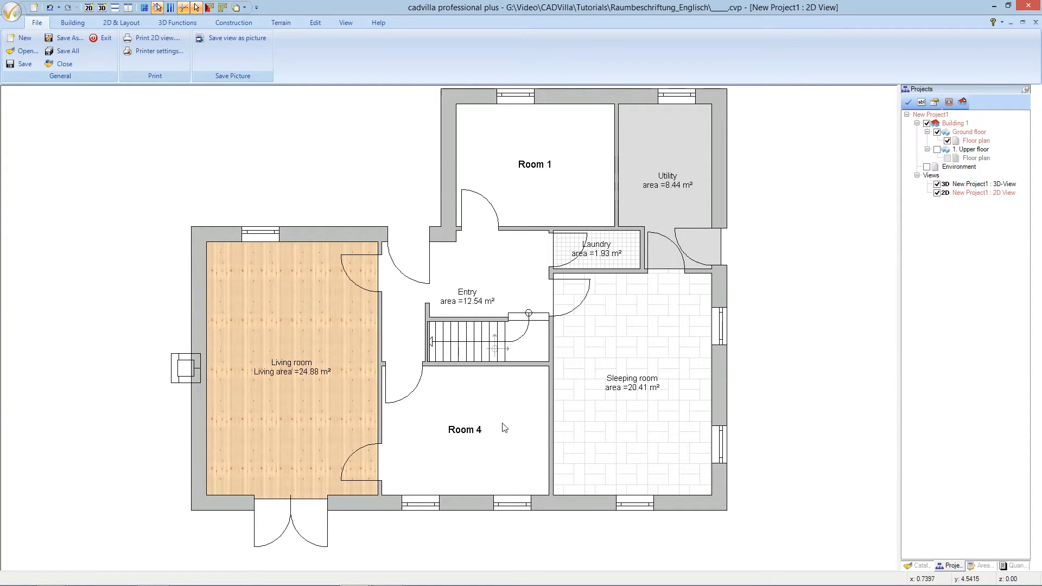
Step: Start transferring the Living room's properties, leaving the General and Arithmetic properties out
{"action": "left_click", "coordinate": [325, 328]}
{"action": "right_click", "coordinate": [326, 329]}
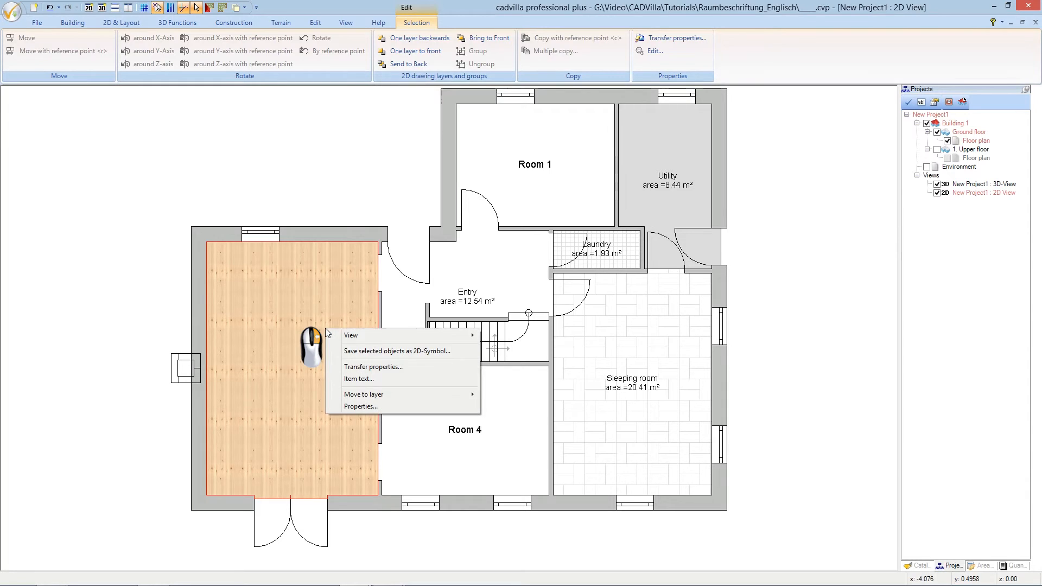
{"action": "left_click", "coordinate": [366, 368]}
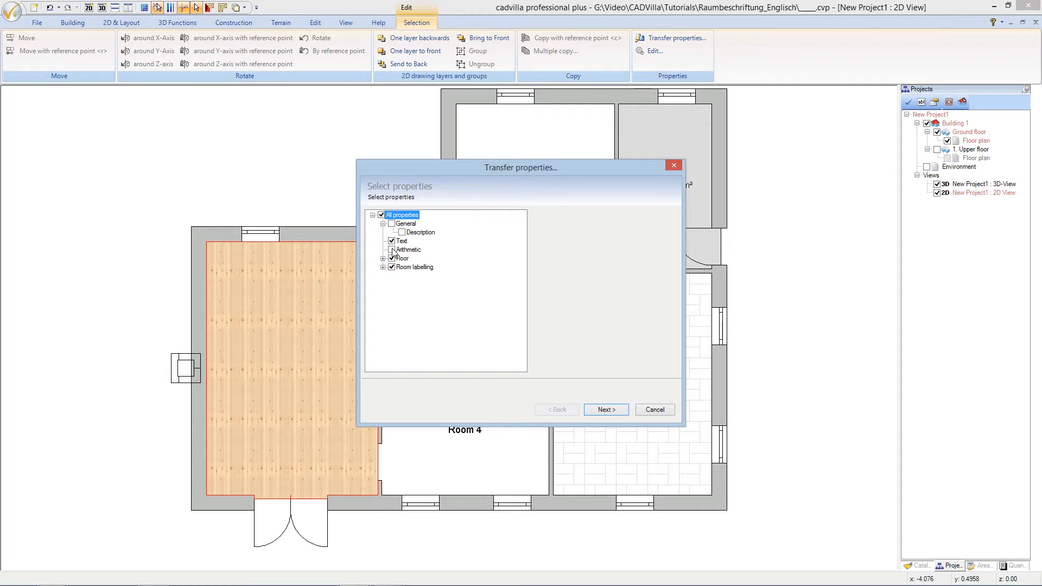
{"action": "left_click", "coordinate": [391, 249]}
Step: Exclude the room label's Text and Angle from the transfer, keep Font Style, and proceed to the target objects
{"action": "left_click", "coordinate": [384, 259]}
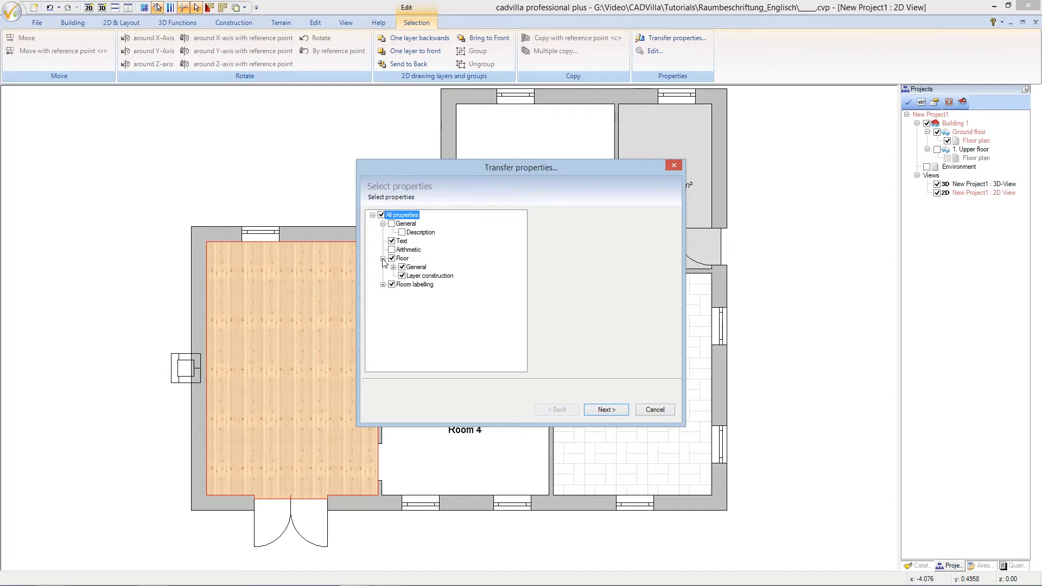
{"action": "left_click", "coordinate": [383, 285]}
{"action": "left_click", "coordinate": [393, 293]}
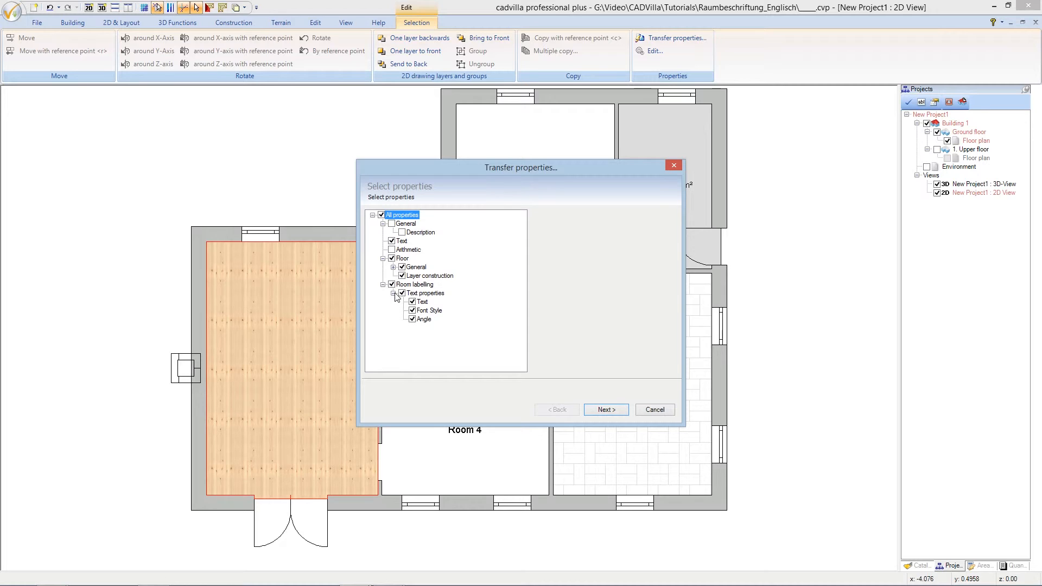
{"action": "left_click", "coordinate": [412, 302]}
{"action": "left_click", "coordinate": [412, 319]}
{"action": "left_click", "coordinate": [619, 409]}
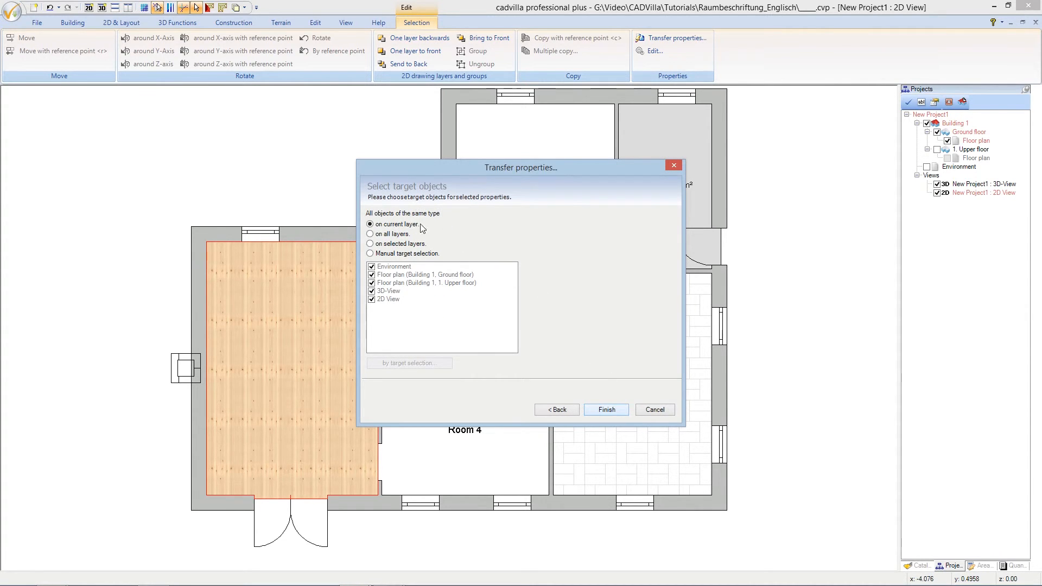
Step: Transfer the Living room's properties to manually selected targets Room 1 and Room 4, and deselect the Living room
{"action": "left_click", "coordinate": [370, 254]}
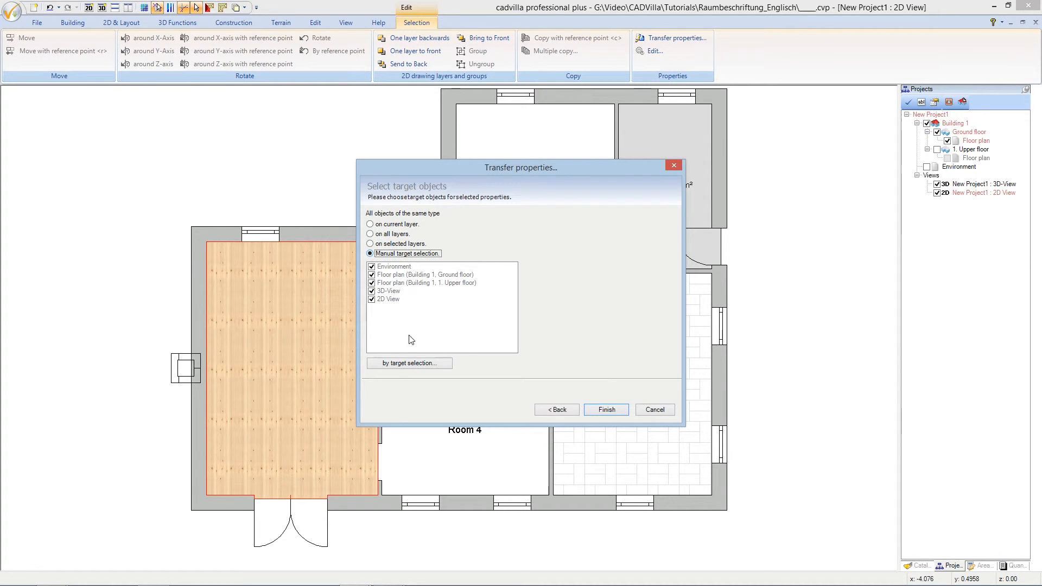
{"action": "left_click", "coordinate": [404, 363]}
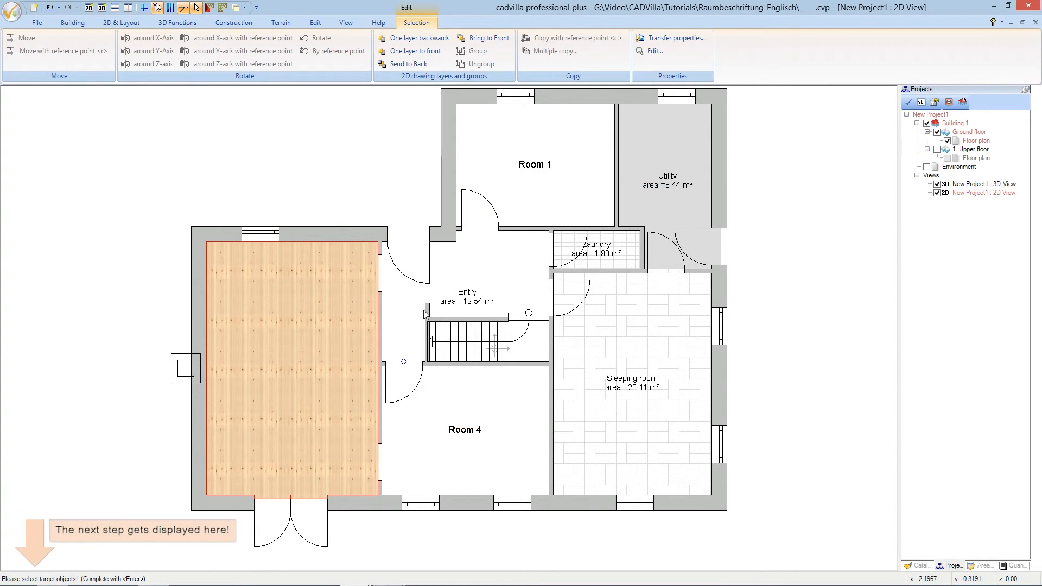
{"action": "left_click", "coordinate": [531, 200]}
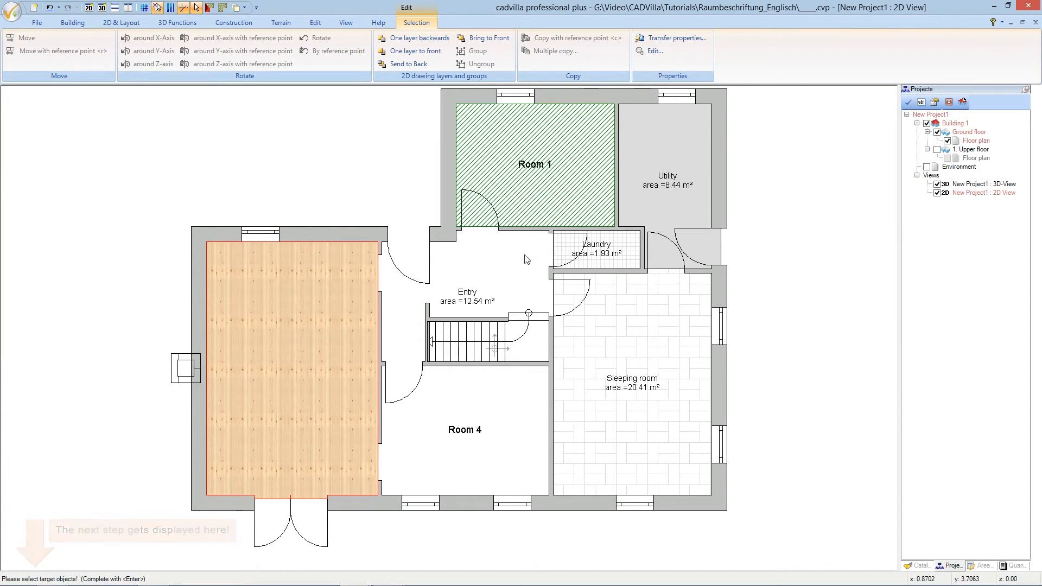
{"action": "left_click", "coordinate": [506, 397]}
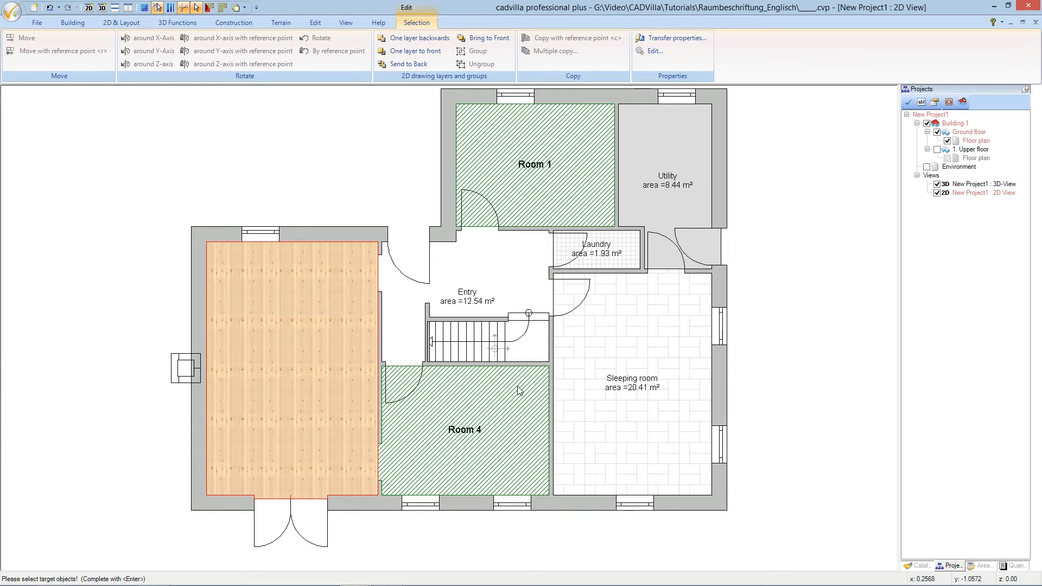
{"action": "key", "text": "Return"}
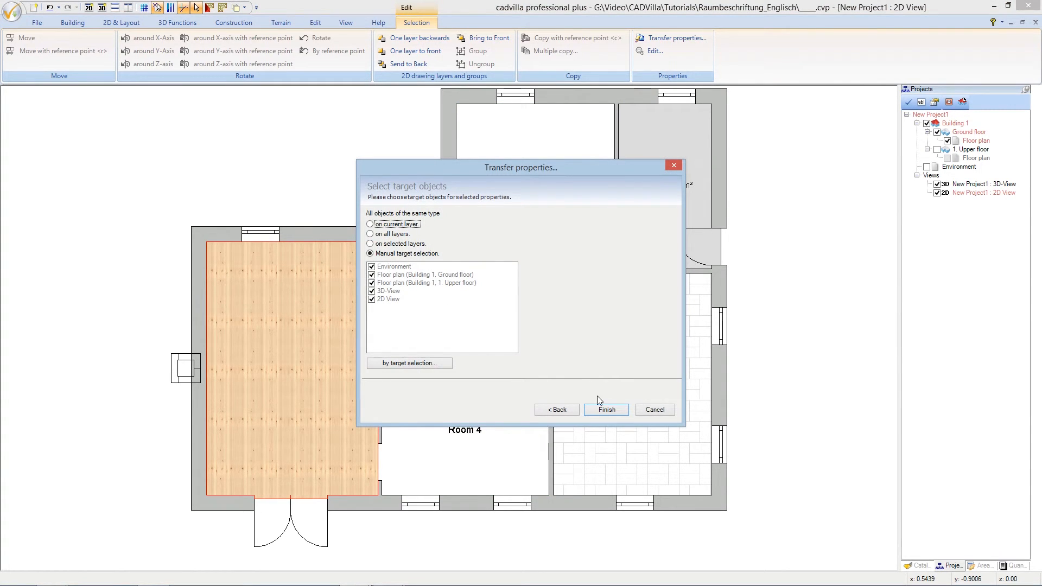
{"action": "left_click", "coordinate": [605, 410]}
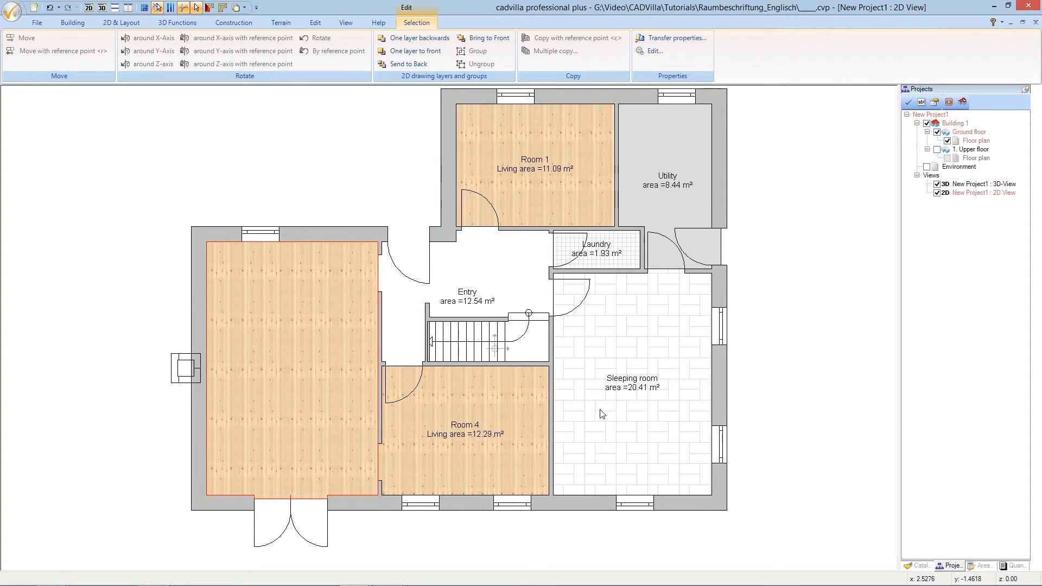
{"action": "key", "text": "Escape"}
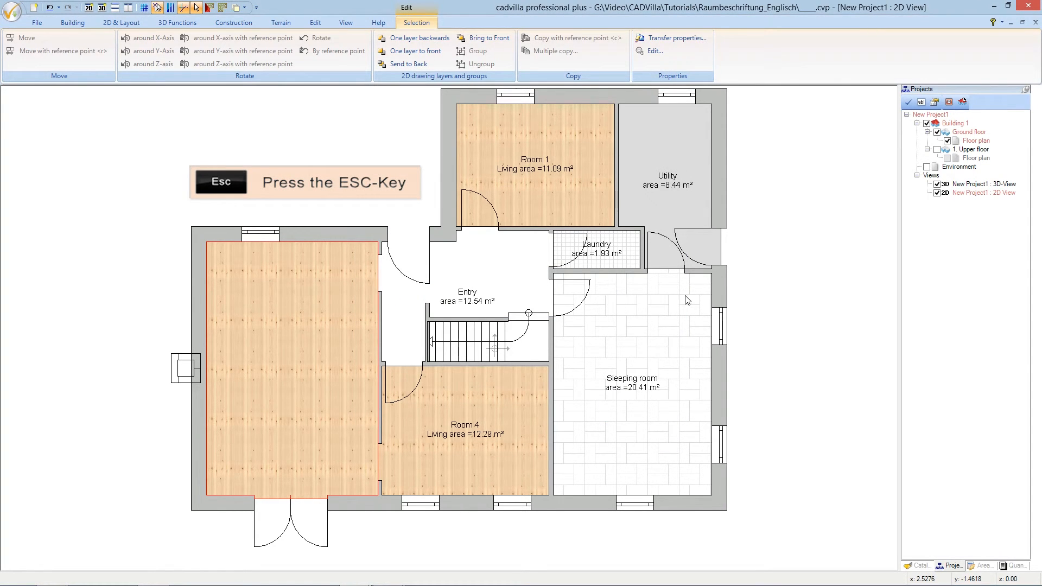
{"action": "key", "text": "Escape"}
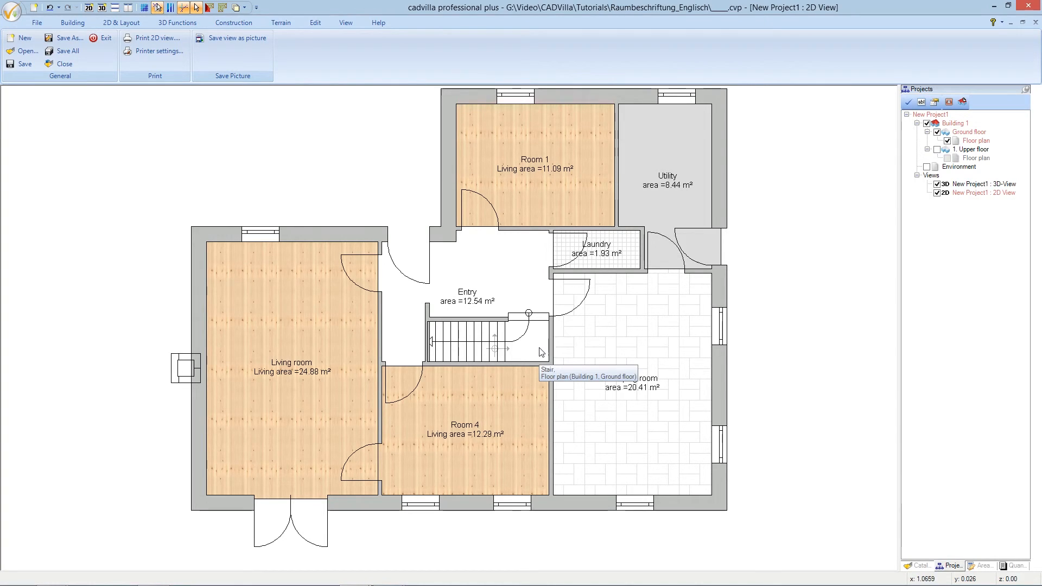
Step: Rename Room 4 as Kitchen in its room properties and deselect it
{"action": "left_click", "coordinate": [494, 390]}
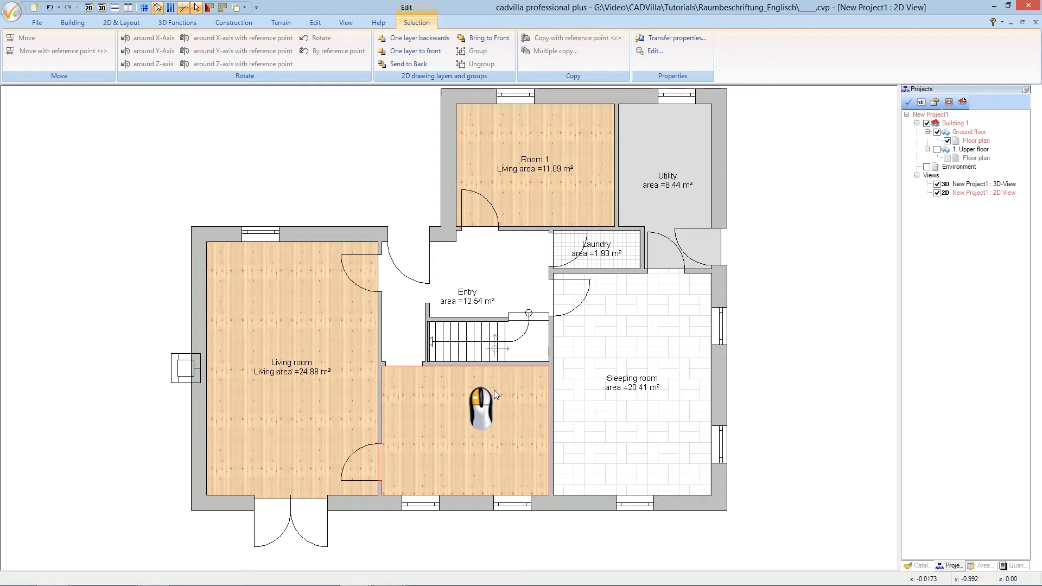
{"action": "double_click", "coordinate": [493, 390]}
{"action": "left_click_drag", "start_coordinate": [466, 199], "coordinate": [417, 202]}
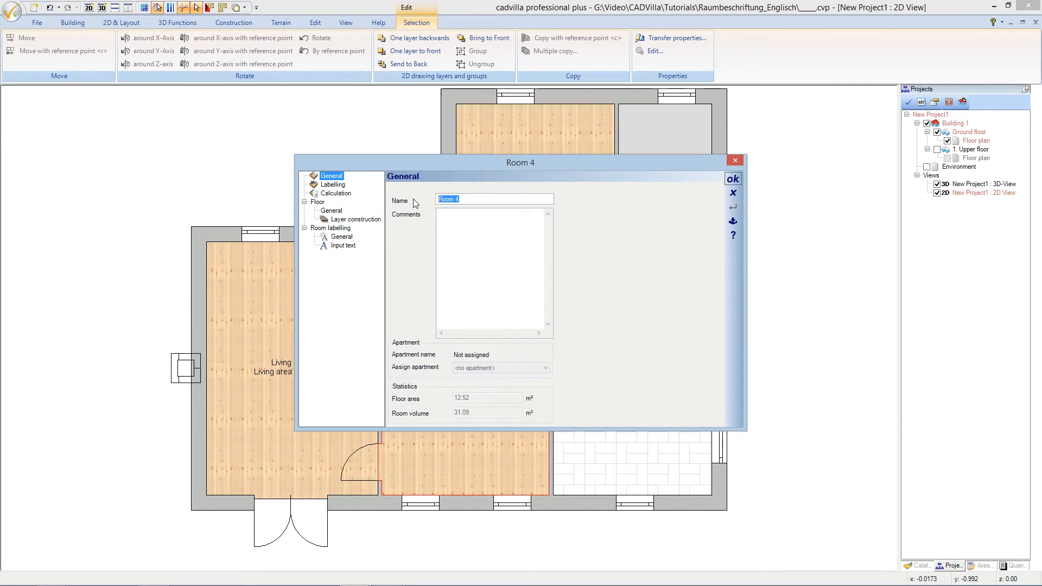
{"action": "type", "text": "Kitchen"}
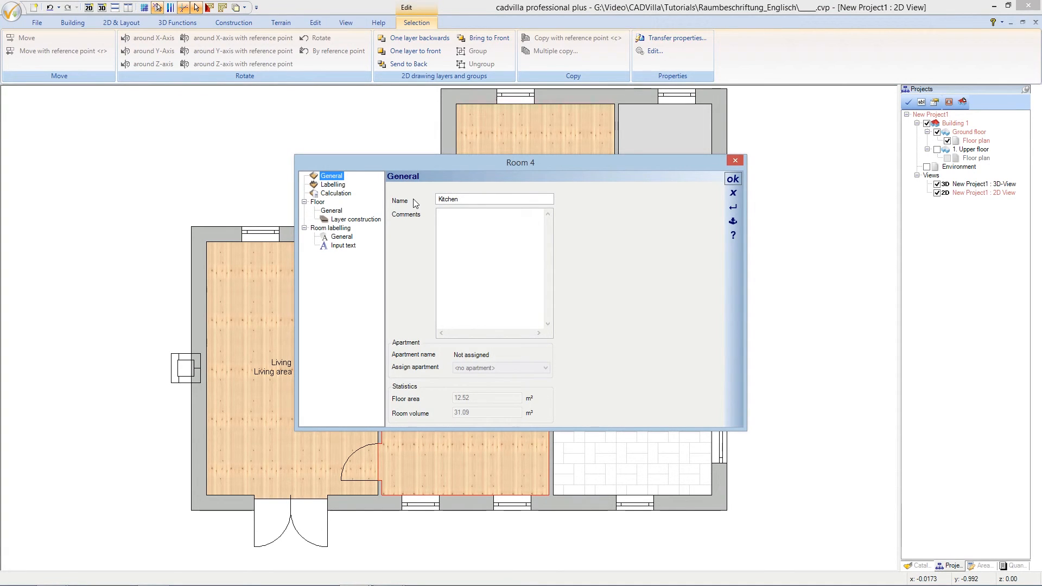
{"action": "left_click", "coordinate": [732, 178]}
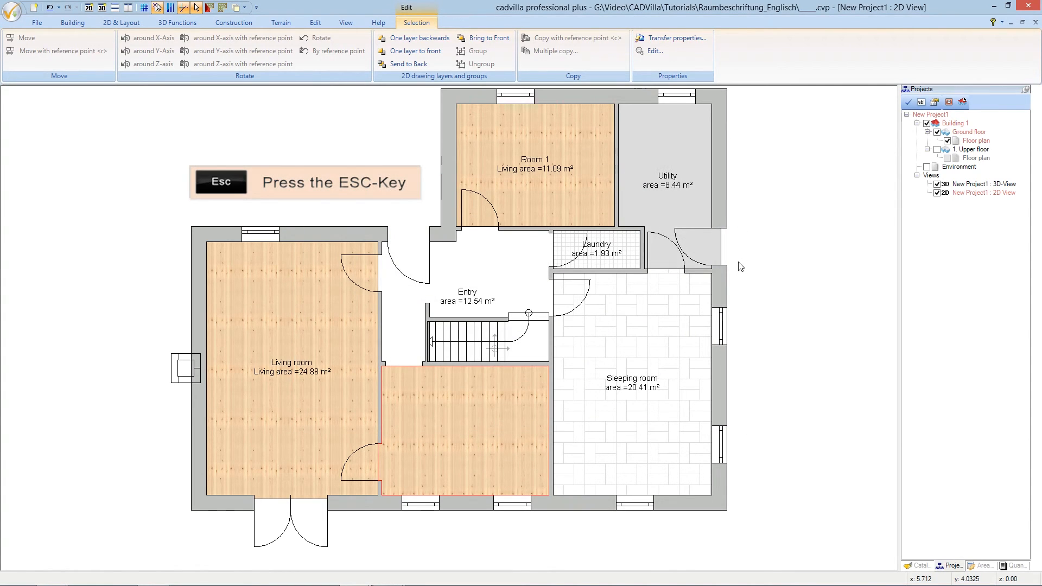
{"action": "key", "text": "Escape"}
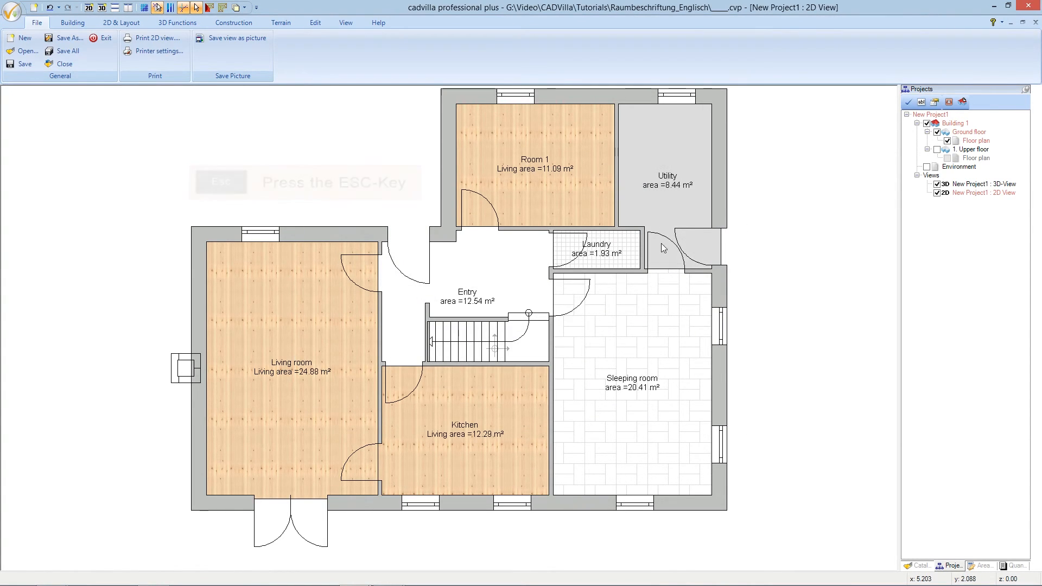
Step: Rename Room 1 as Office in its room properties and deselect it
{"action": "left_click", "coordinate": [584, 192]}
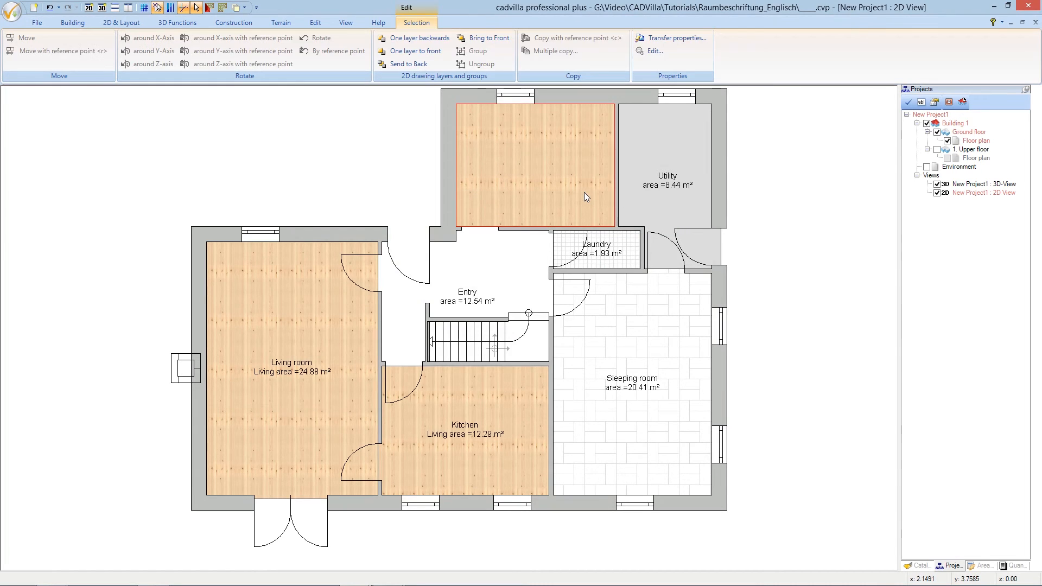
{"action": "right_click", "coordinate": [584, 193]}
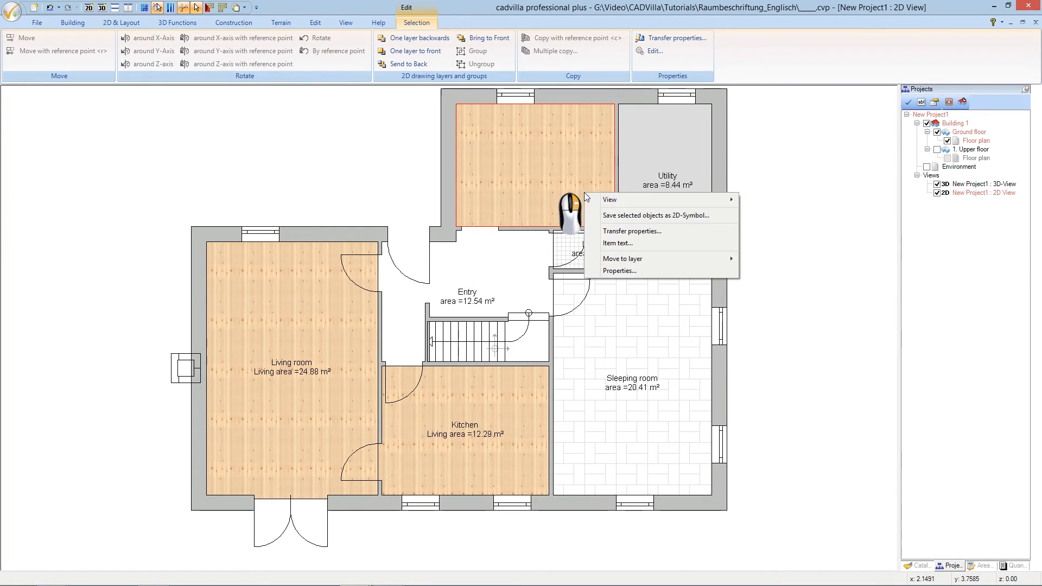
{"action": "left_click", "coordinate": [635, 271]}
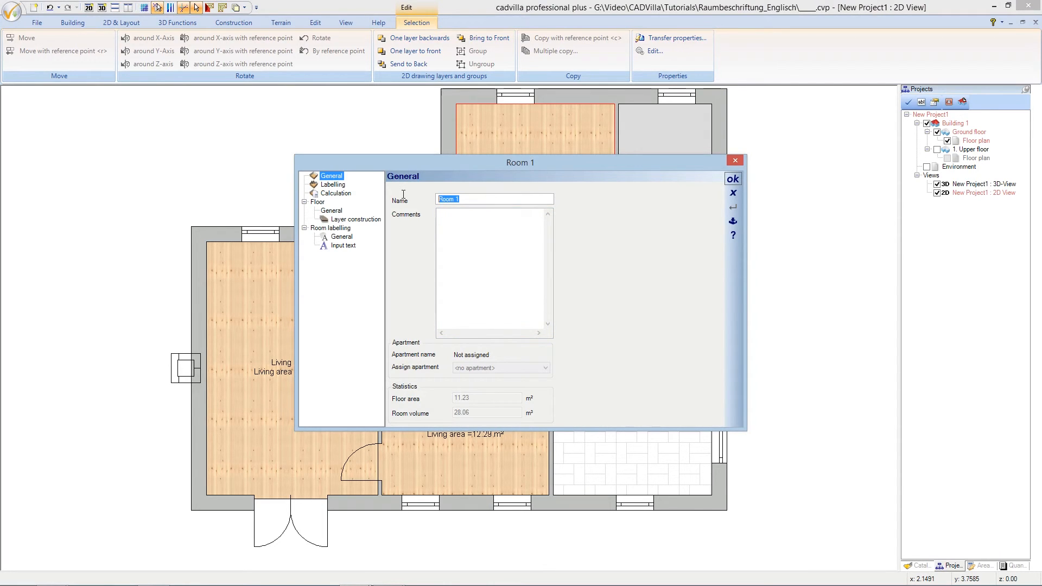
{"action": "type", "text": "Office"}
{"action": "left_click", "coordinate": [733, 180]}
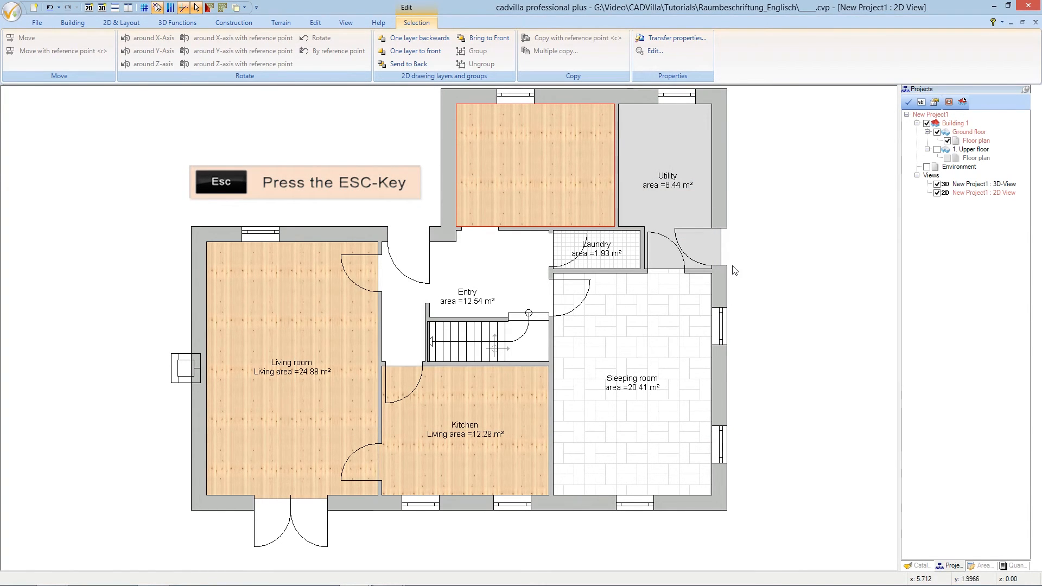
{"action": "key", "text": "Escape"}
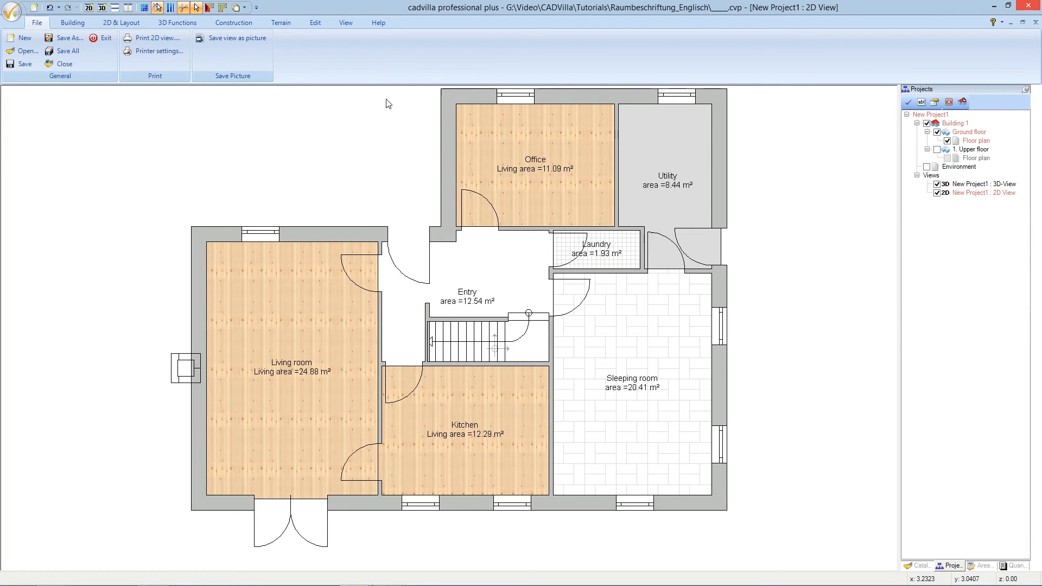
Step: Create a section view with a horizontal line about 16 m long through Living room, Kitchen and Sleeping room, with its depth reaching past the Office
{"action": "left_click", "coordinate": [346, 23]}
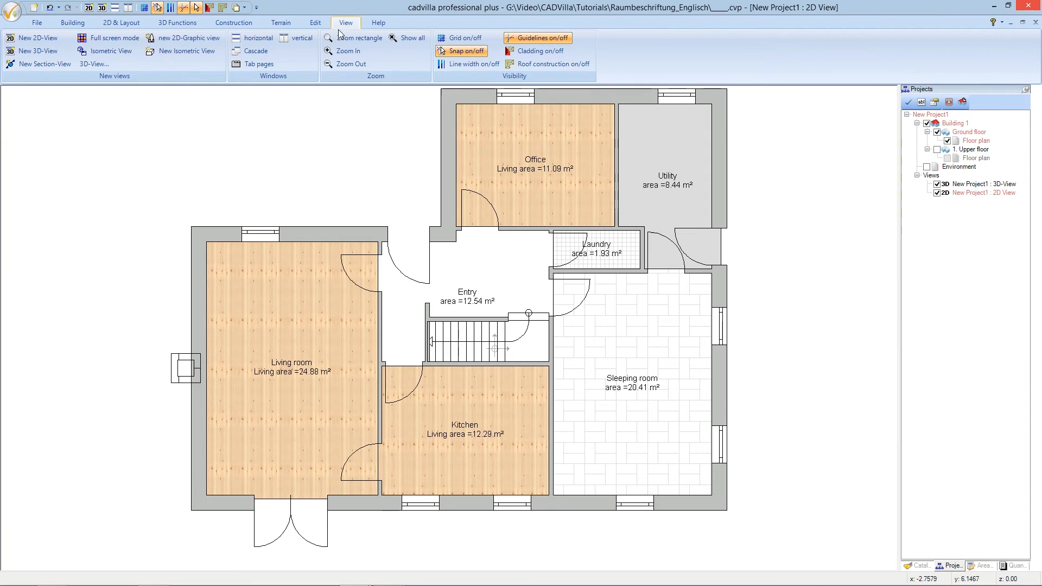
{"action": "left_click", "coordinate": [52, 64]}
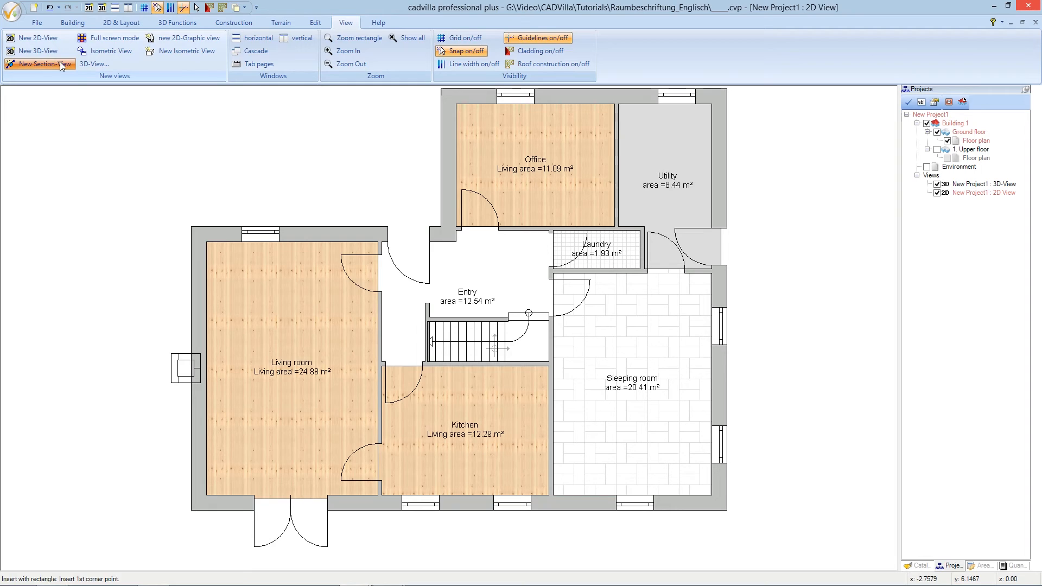
{"action": "left_click", "coordinate": [151, 448]}
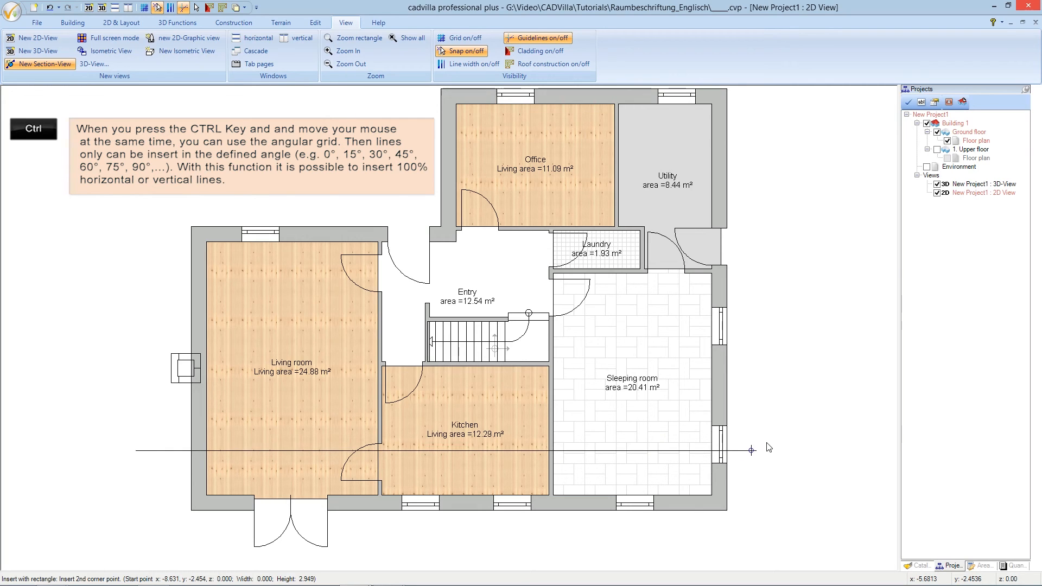
{"action": "left_click", "coordinate": [798, 450]}
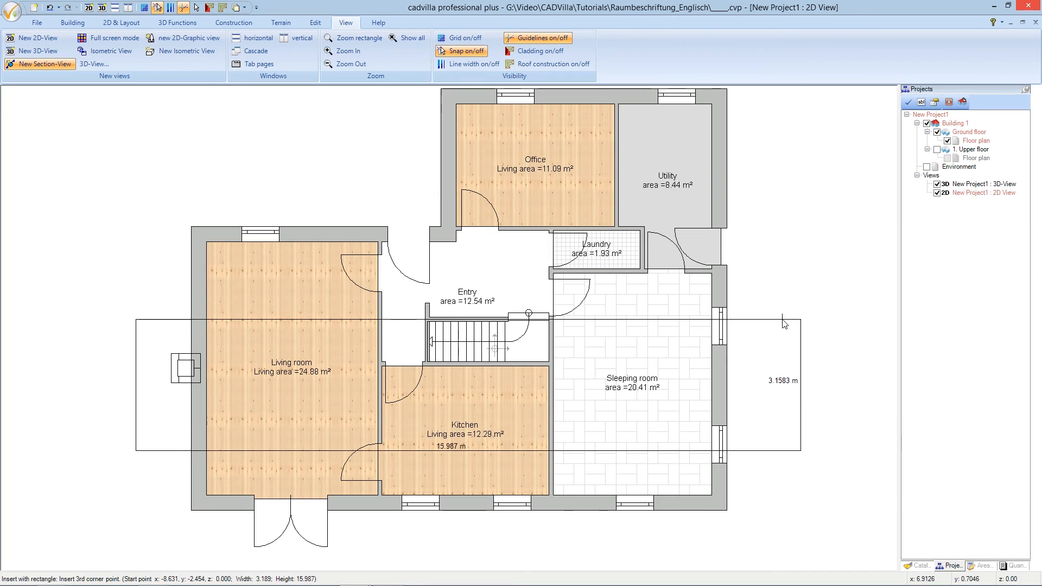
{"action": "scroll", "coordinate": [784, 329], "scroll_direction": "up", "scroll_amount": 4}
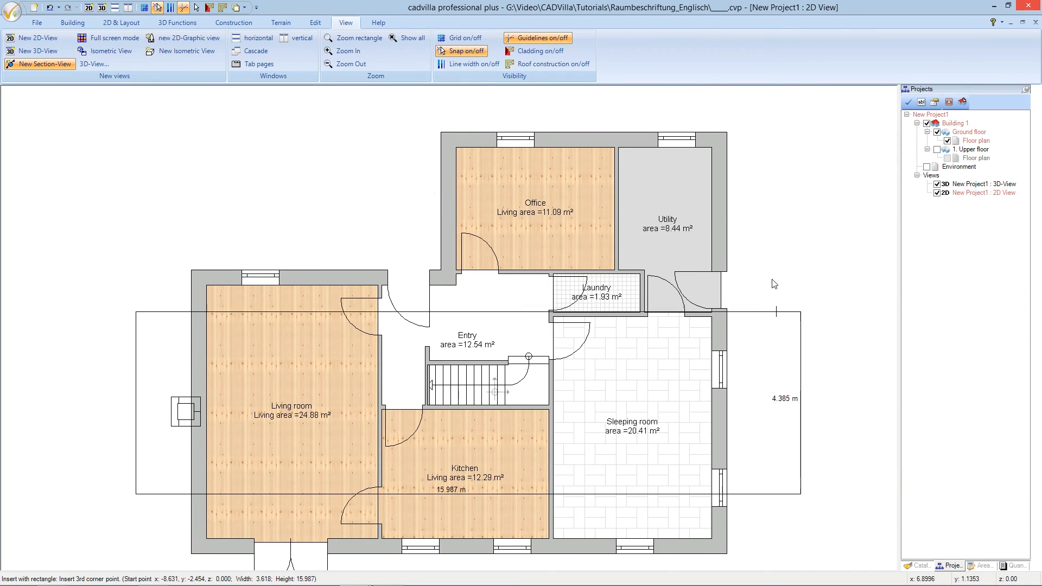
{"action": "left_click", "coordinate": [764, 112]}
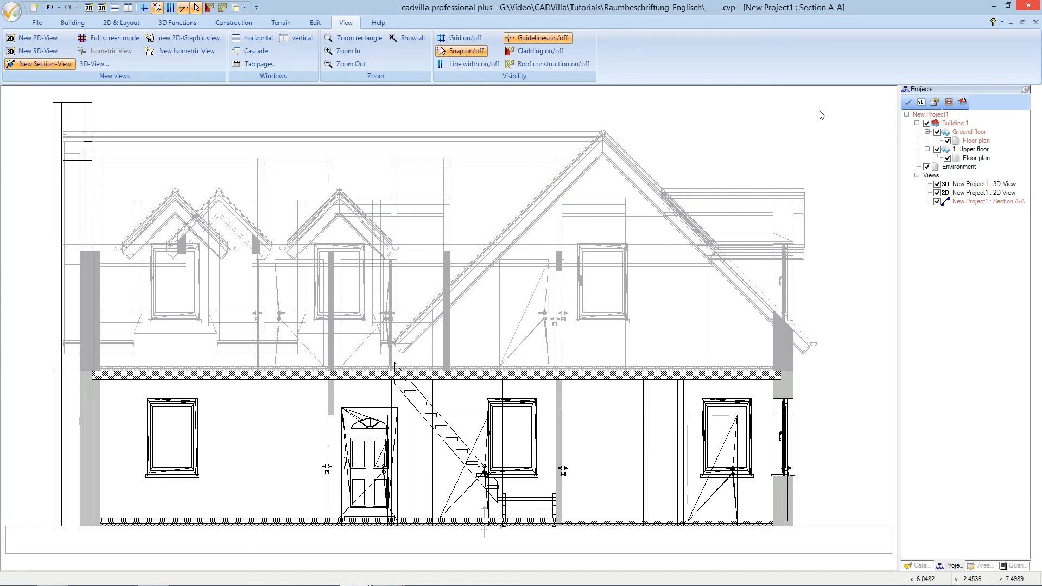
Step: Turn on hidden line removal in the view properties of Section A-A
{"action": "right_click", "coordinate": [821, 115]}
{"action": "left_click", "coordinate": [849, 129]}
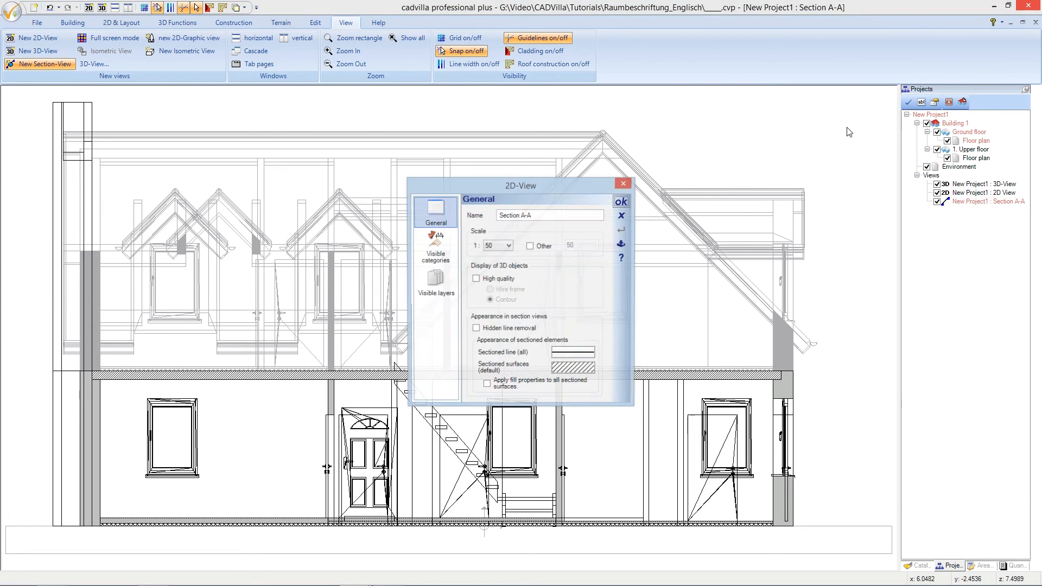
{"action": "left_click", "coordinate": [525, 330]}
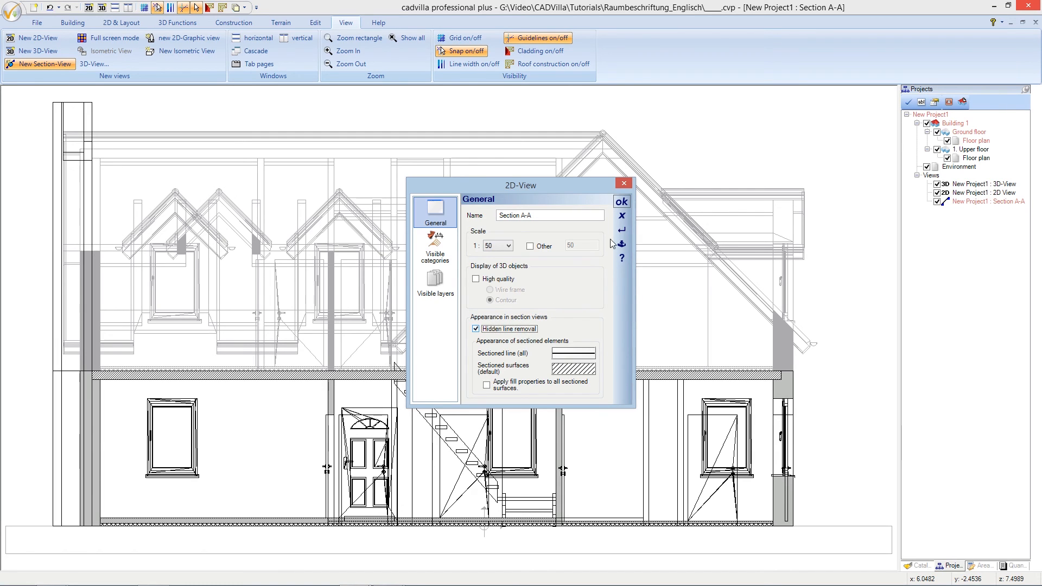
{"action": "left_click", "coordinate": [622, 202]}
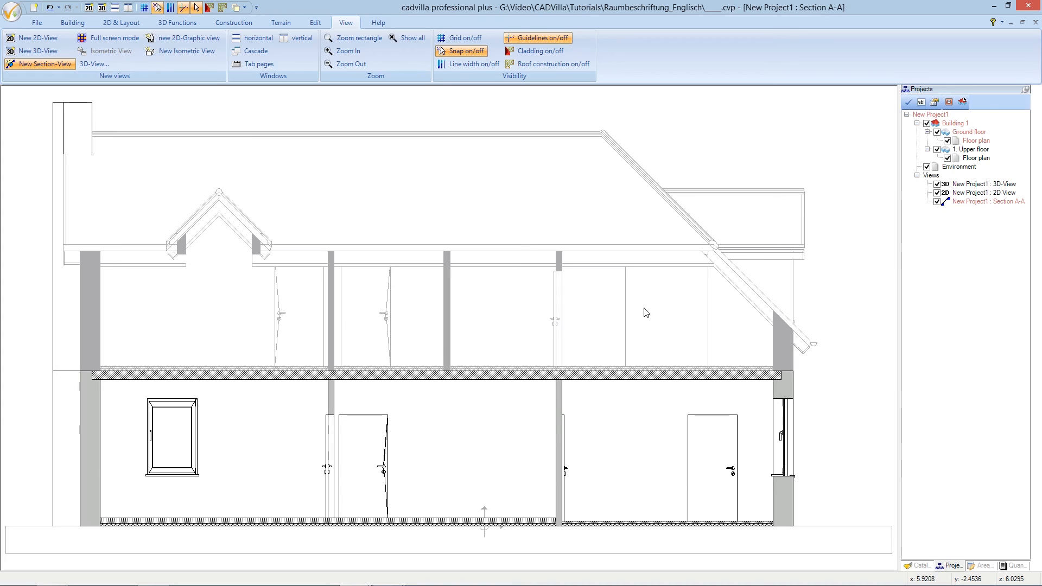
Step: Examine the floor construction on both sides of the wall between Kitchen and Sleeping room in the section, and show the whole section again
{"action": "scroll", "coordinate": [539, 500], "scroll_direction": "up", "scroll_amount": 2}
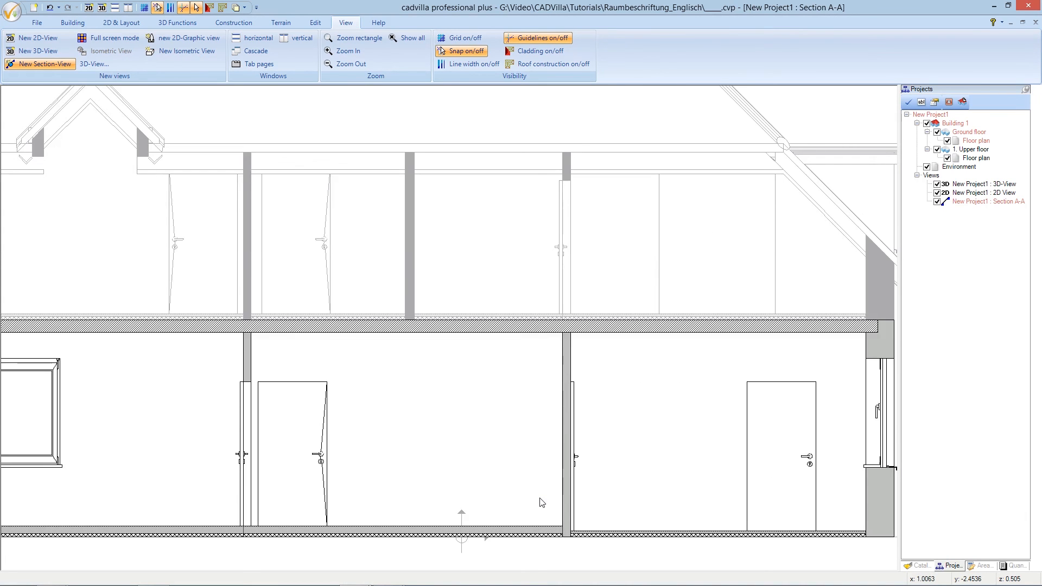
{"action": "scroll", "coordinate": [542, 439], "scroll_direction": "up", "scroll_amount": 1}
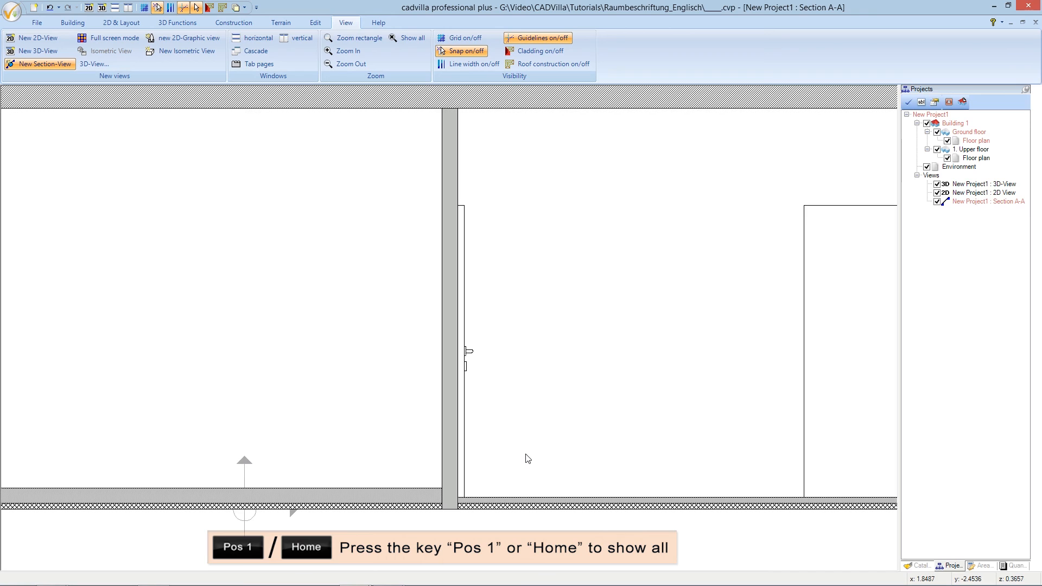
{"action": "key", "text": "Home"}
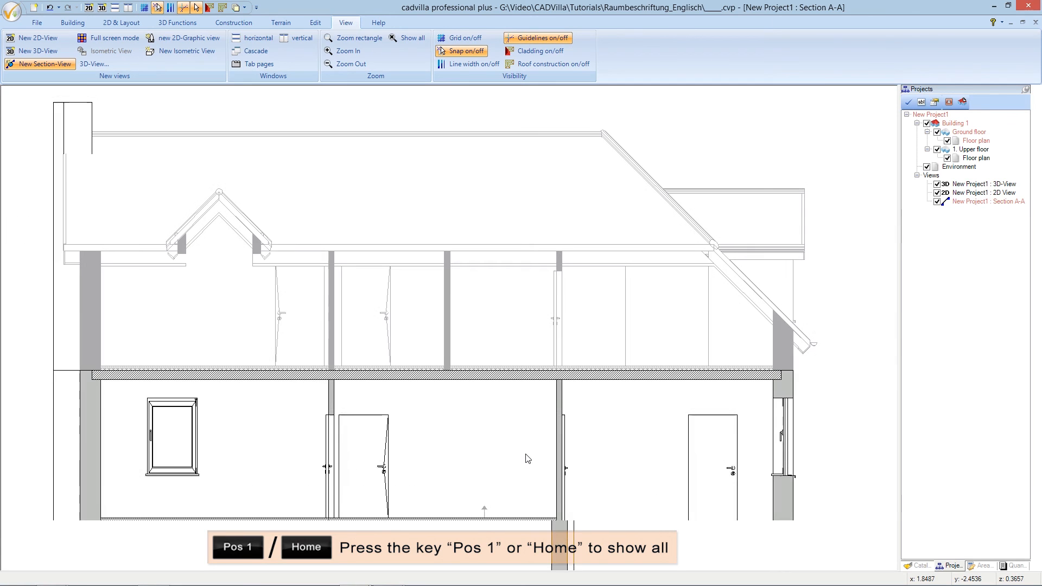